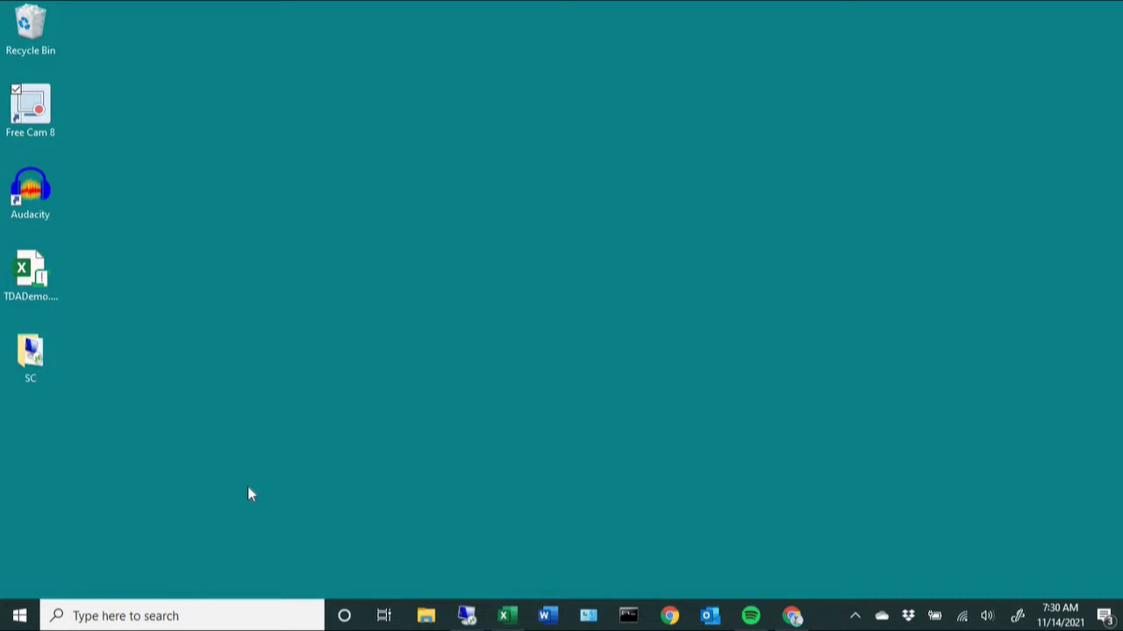
# Step: Switch to Chrome, open the TD Ameritrade API Setup instructions from wattcollc.com and follow the link to the TD Ameritrade developer site
pyautogui.click(792, 616)
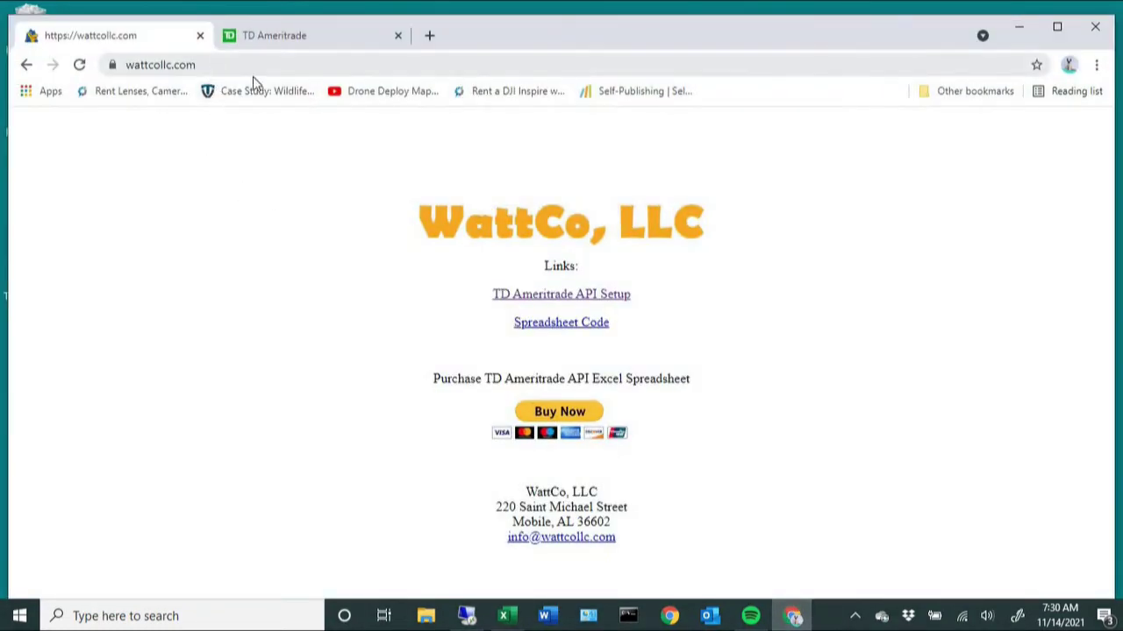
pyautogui.click(540, 294)
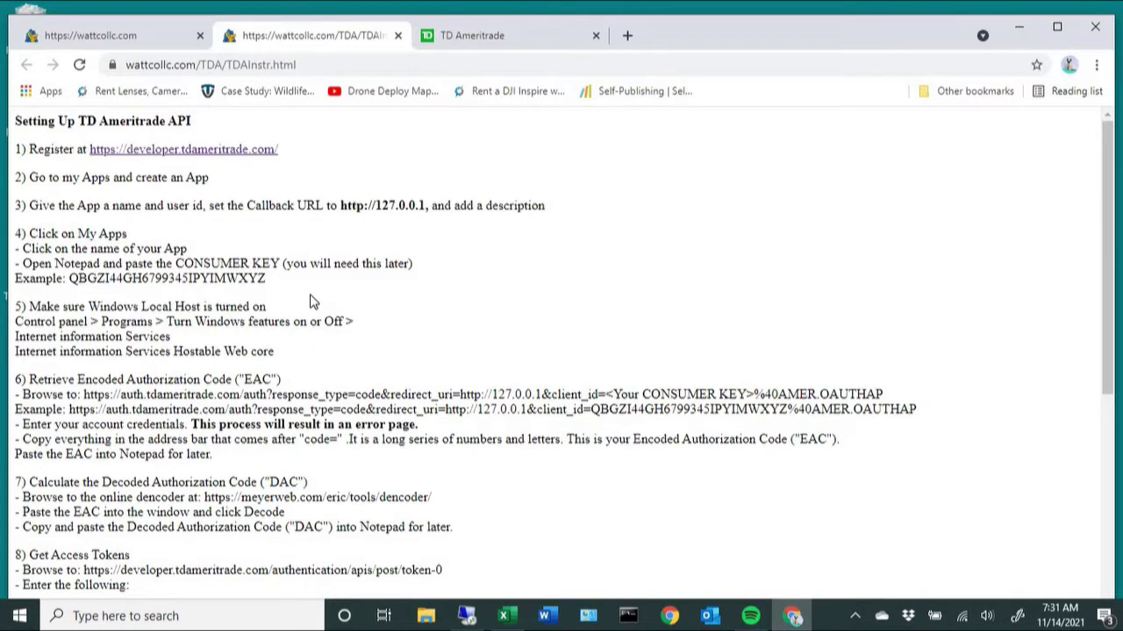
pyautogui.click(167, 155)
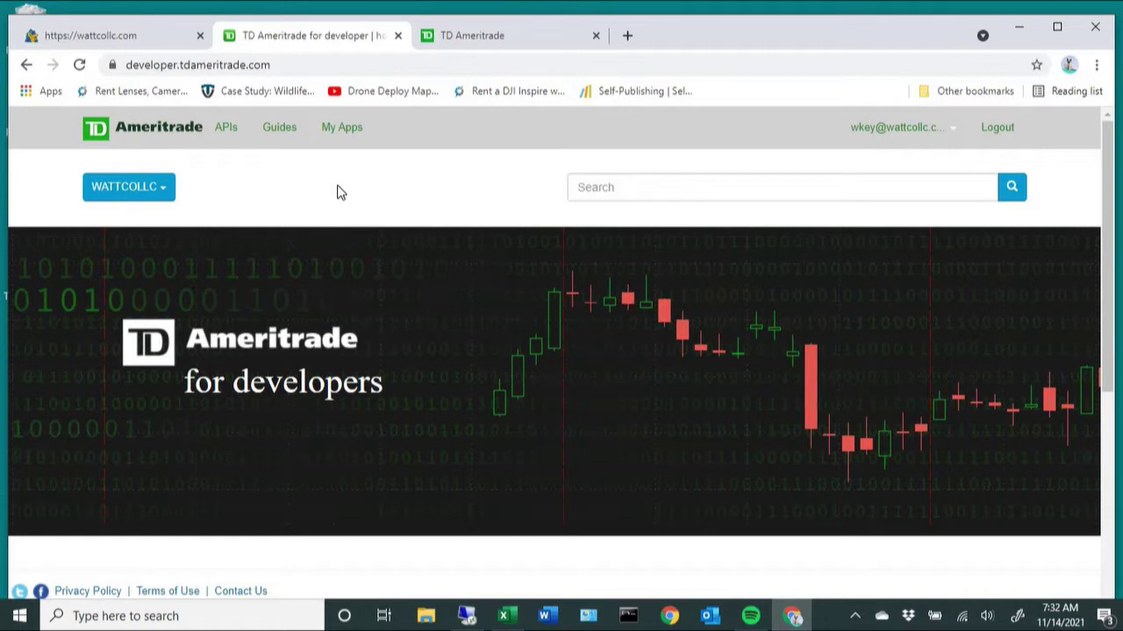
pyautogui.scroll(-2, 340, 192)
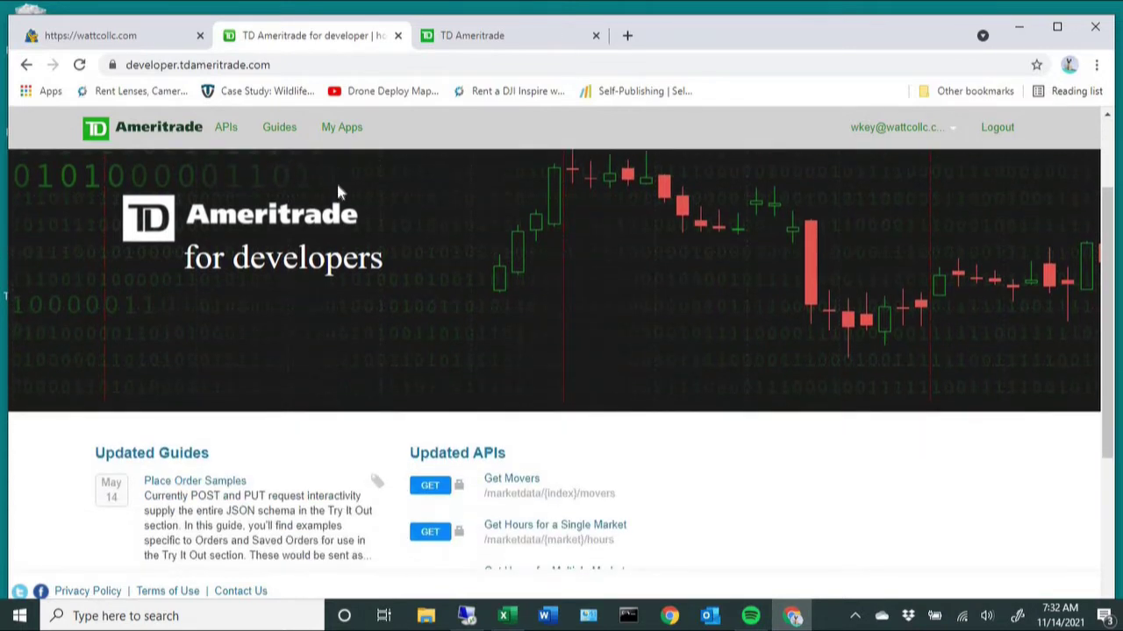
pyautogui.scroll(2, 340, 192)
# Step: Log out of the TD Ameritrade developer site and log back in to the account
pyautogui.click(1000, 132)
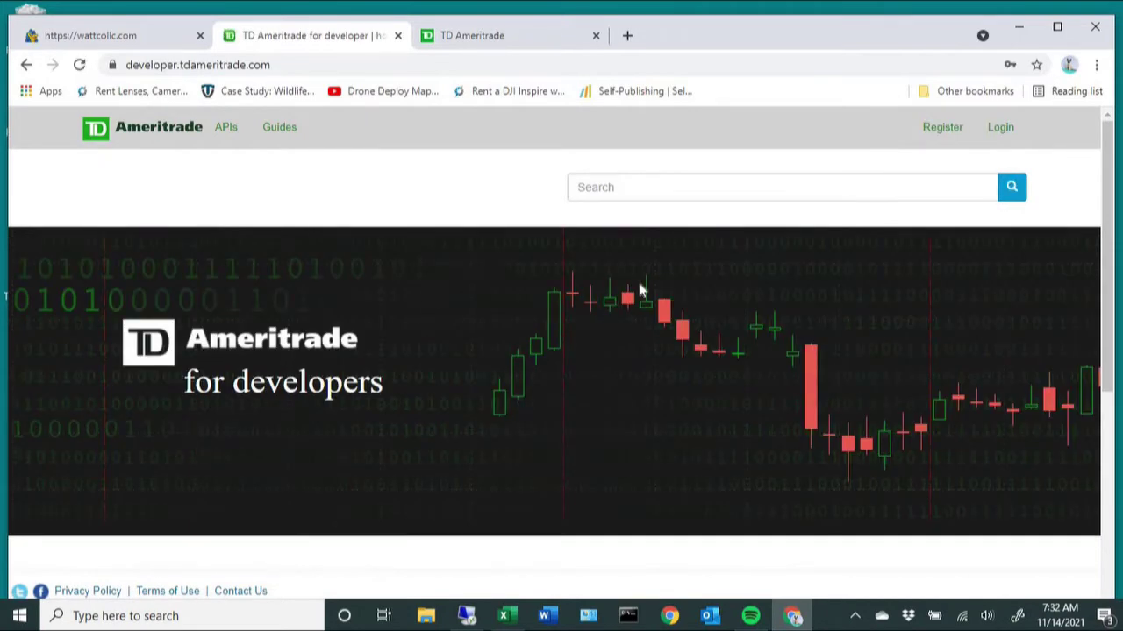
pyautogui.click(1002, 132)
pyautogui.click(359, 351)
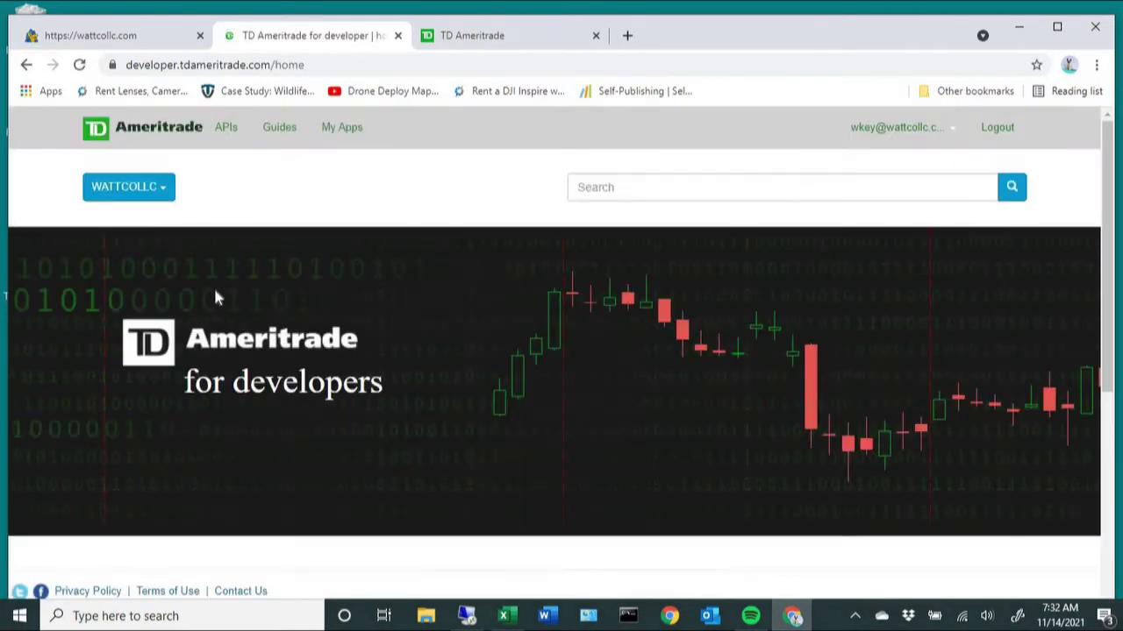
pyautogui.scroll(-4, 217, 299)
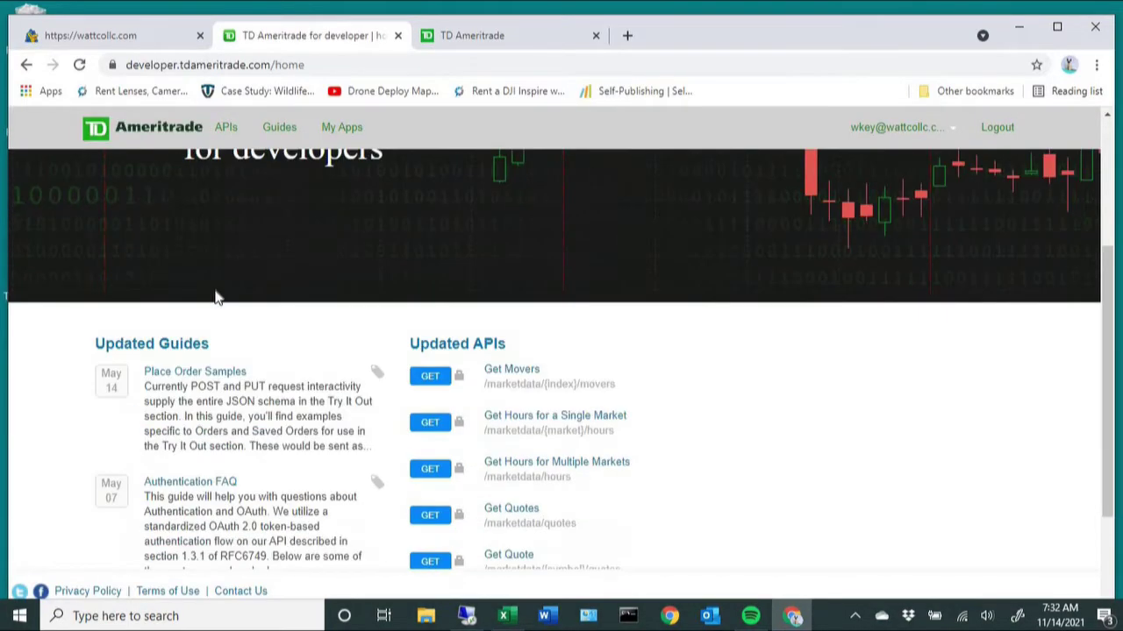
pyautogui.scroll(5, 217, 298)
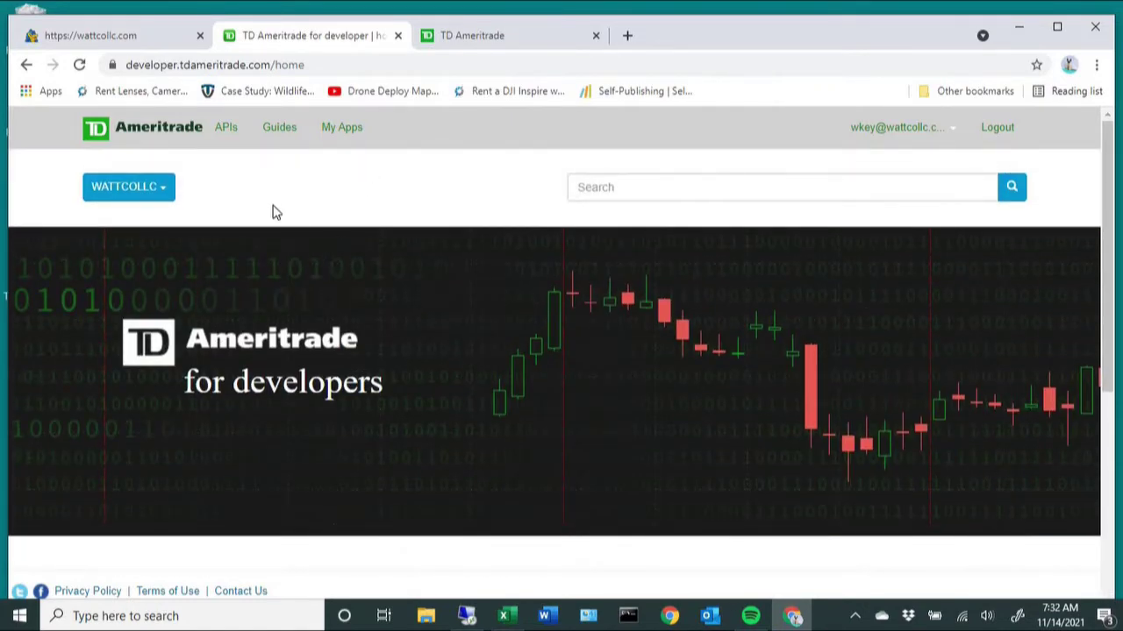
pyautogui.click(329, 136)
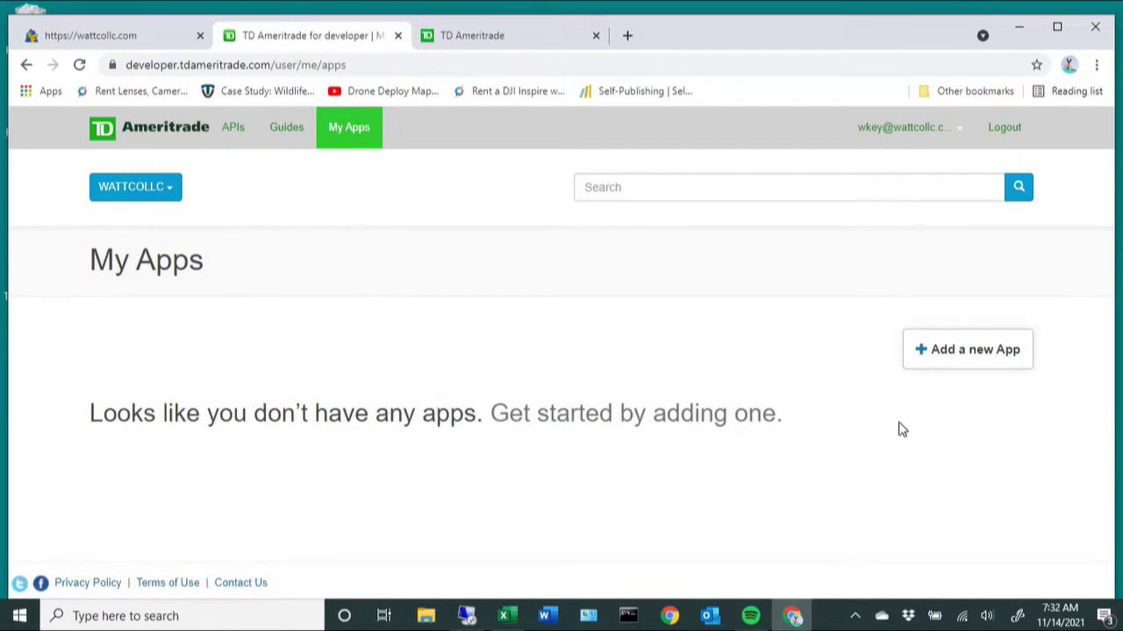
pyautogui.click(941, 355)
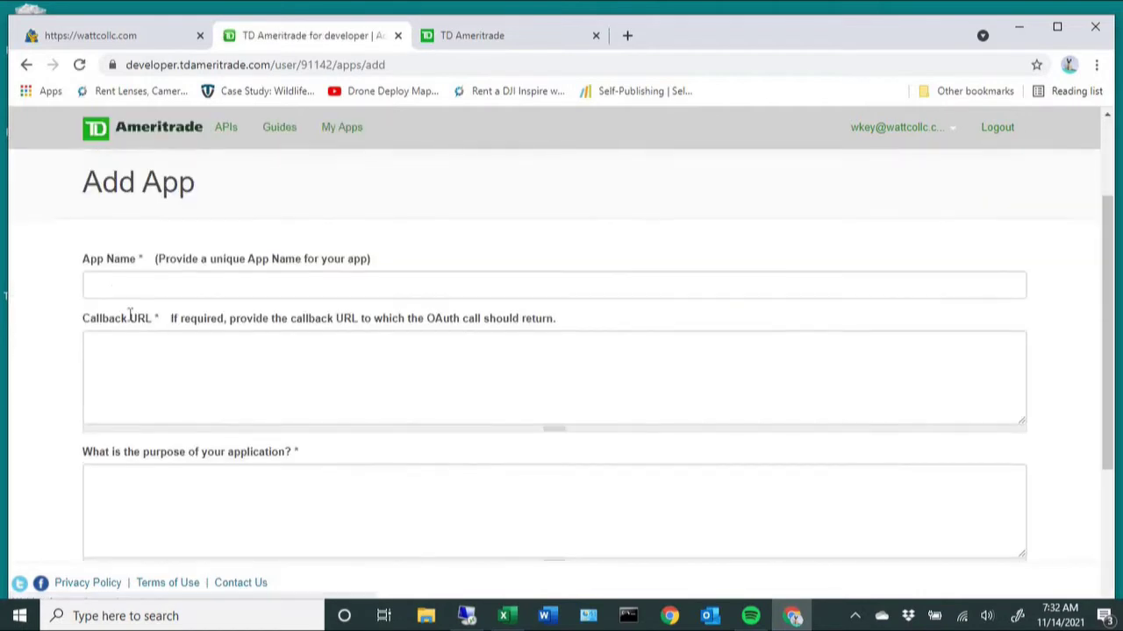
pyautogui.click(111, 278)
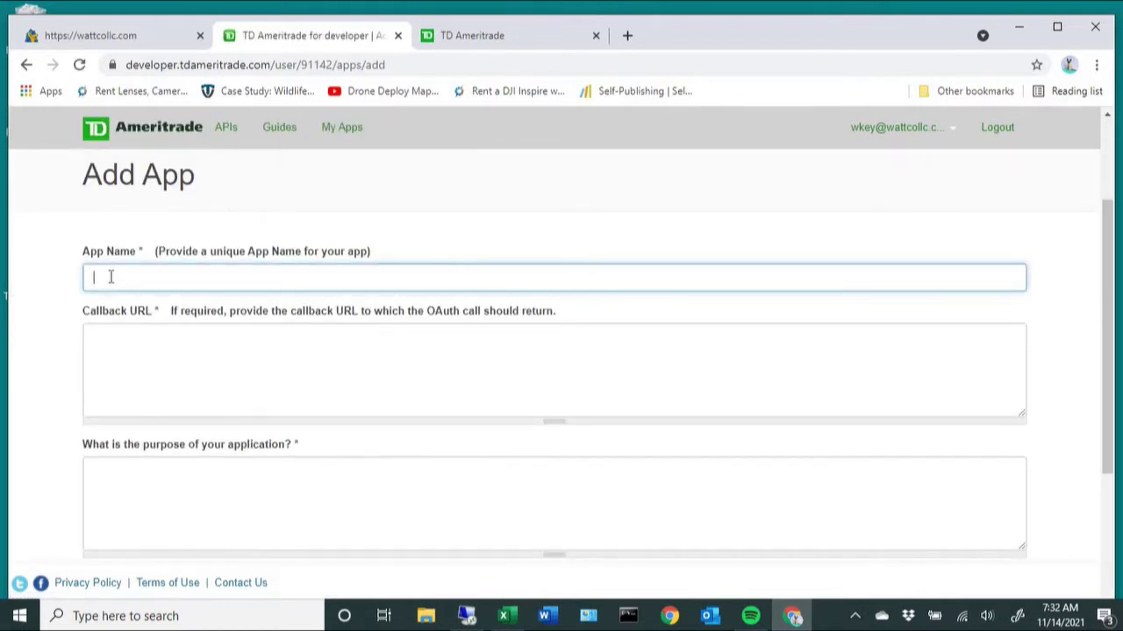
pyautogui.write('TESTAPP')
pyautogui.click(126, 353)
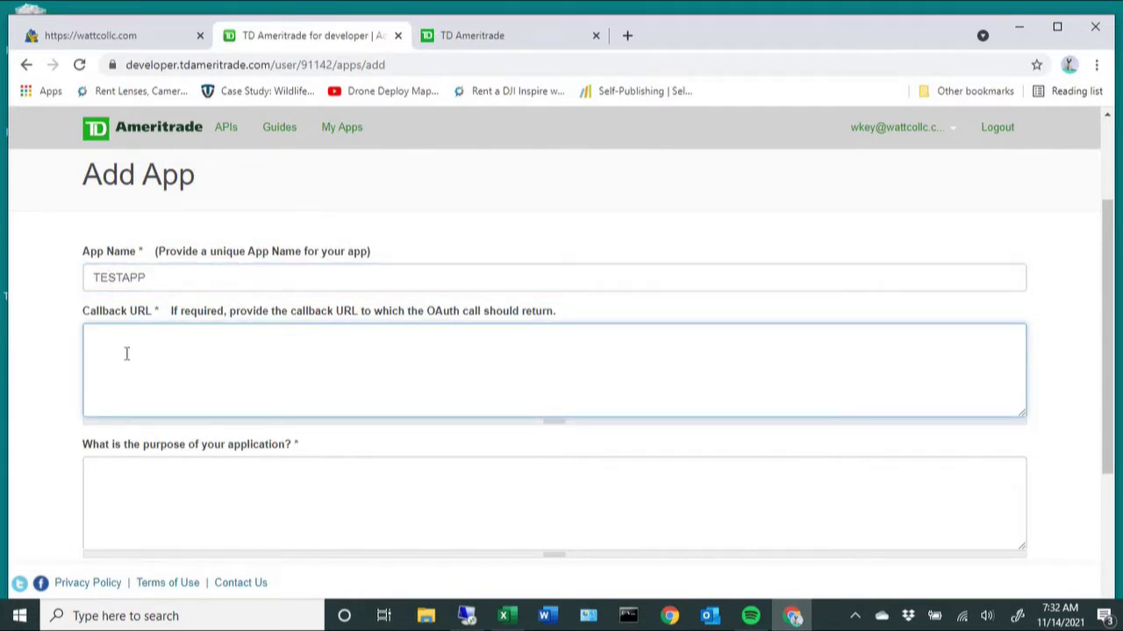
pyautogui.write('http://127.0.0.1')
# Step: Set the app's purpose to Testing and its order limit to 120, and create the app
pyautogui.scroll(-1, 132, 386)
pyautogui.click(171, 432)
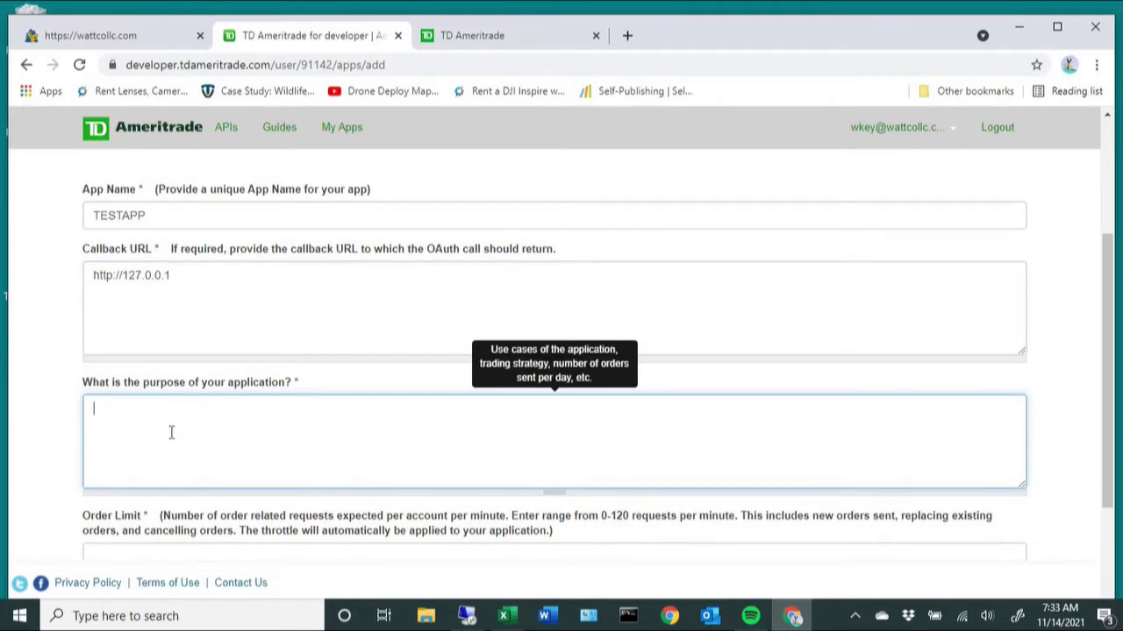
pyautogui.write('Testing')
pyautogui.press('BackSpace')
pyautogui.press('BackSpace')
pyautogui.press('BackSpace')
pyautogui.write('ing')
pyautogui.scroll(-2, 171, 431)
pyautogui.click(120, 417)
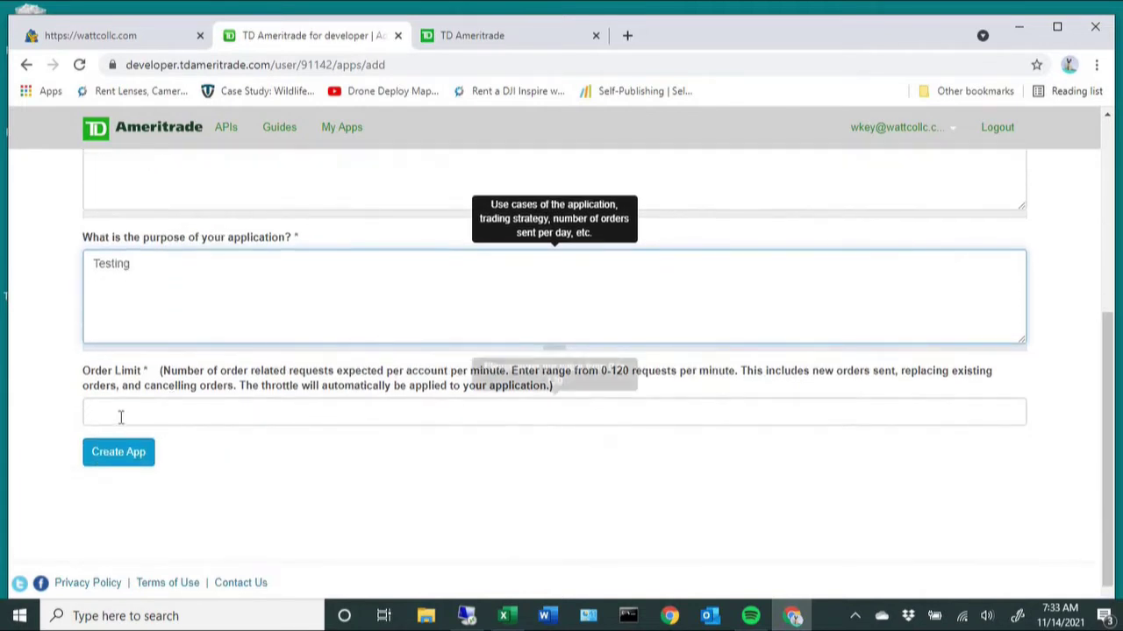
pyautogui.write('120')
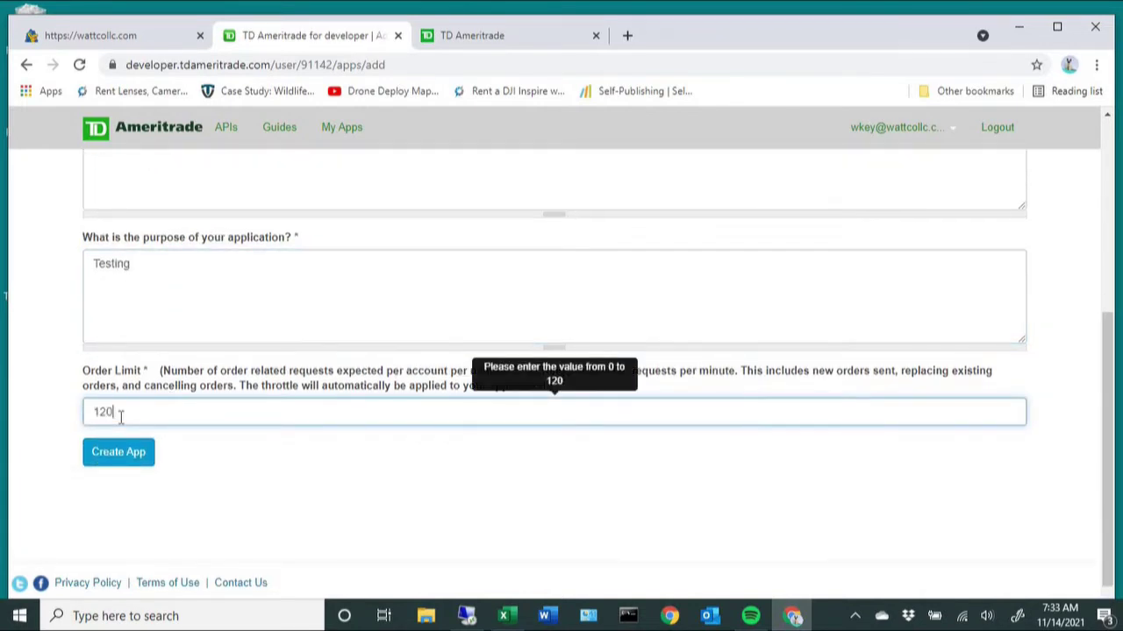
pyautogui.click(121, 457)
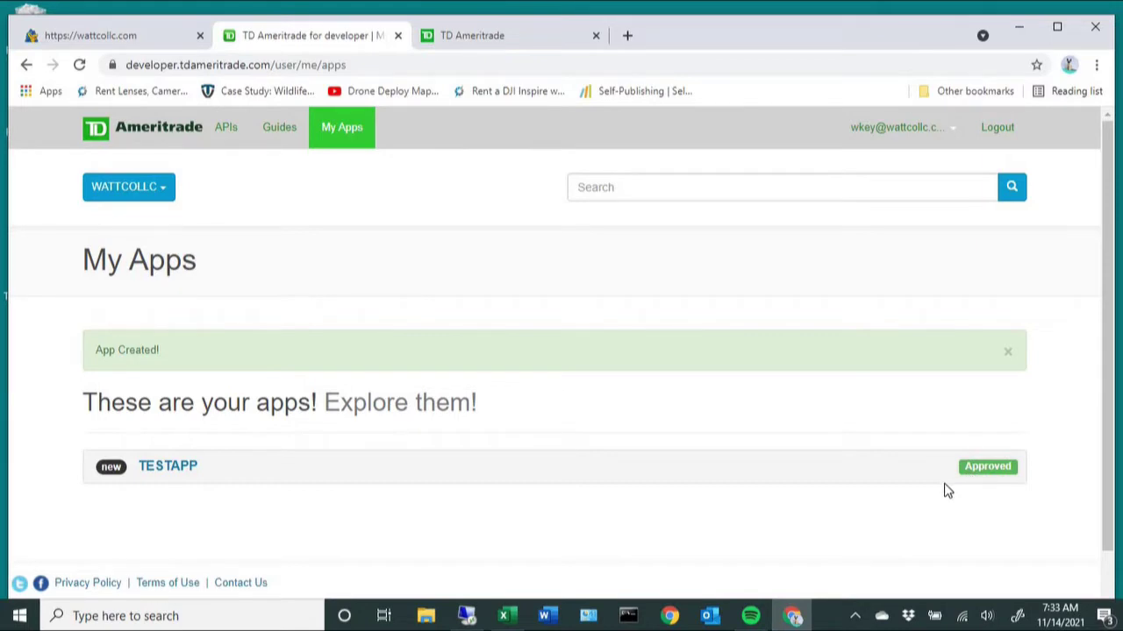
# Step: Reopen the TD Ameritrade API Setup instructions from the WattCo site
pyautogui.click(138, 40)
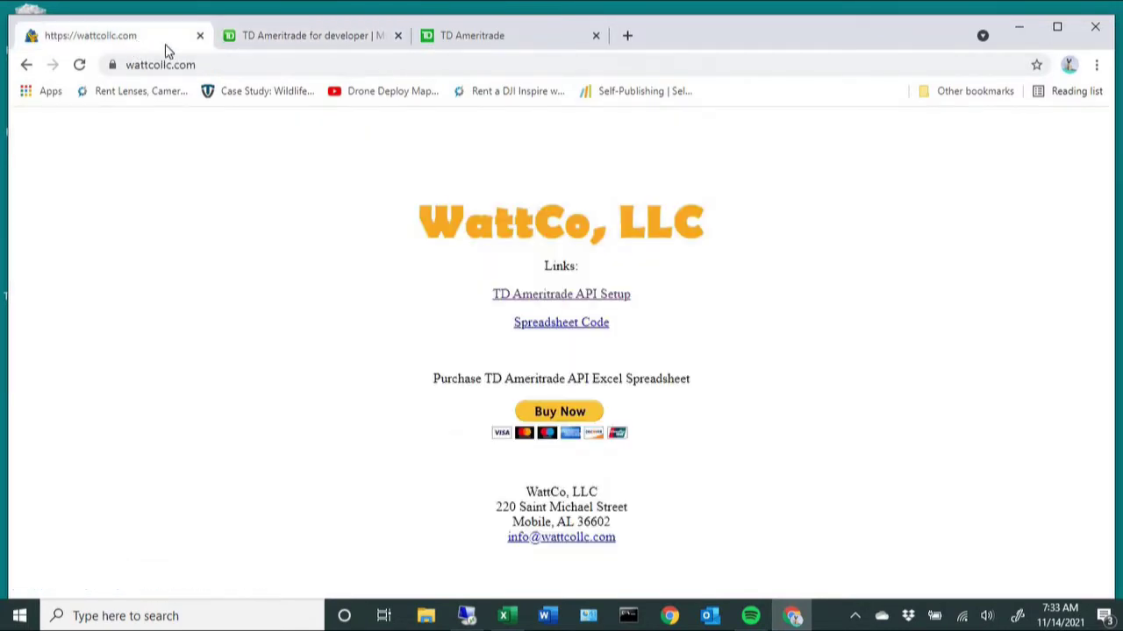
pyautogui.click(538, 296)
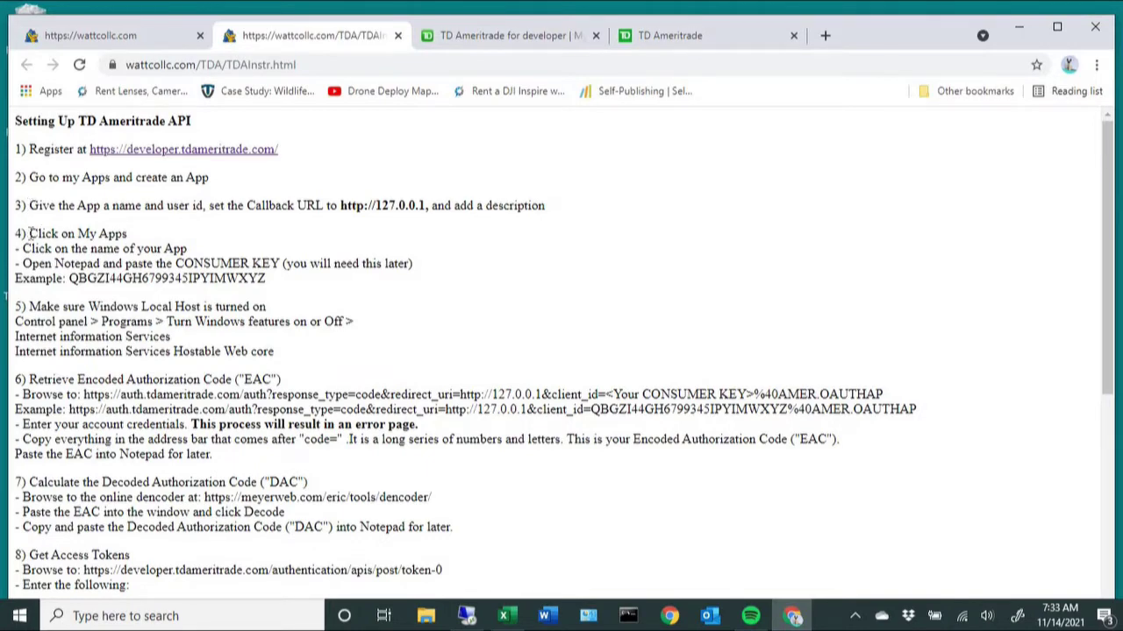
# Step: Return to My Apps on the developer site, expand TESTAPP and copy its consumer key
pyautogui.click(654, 36)
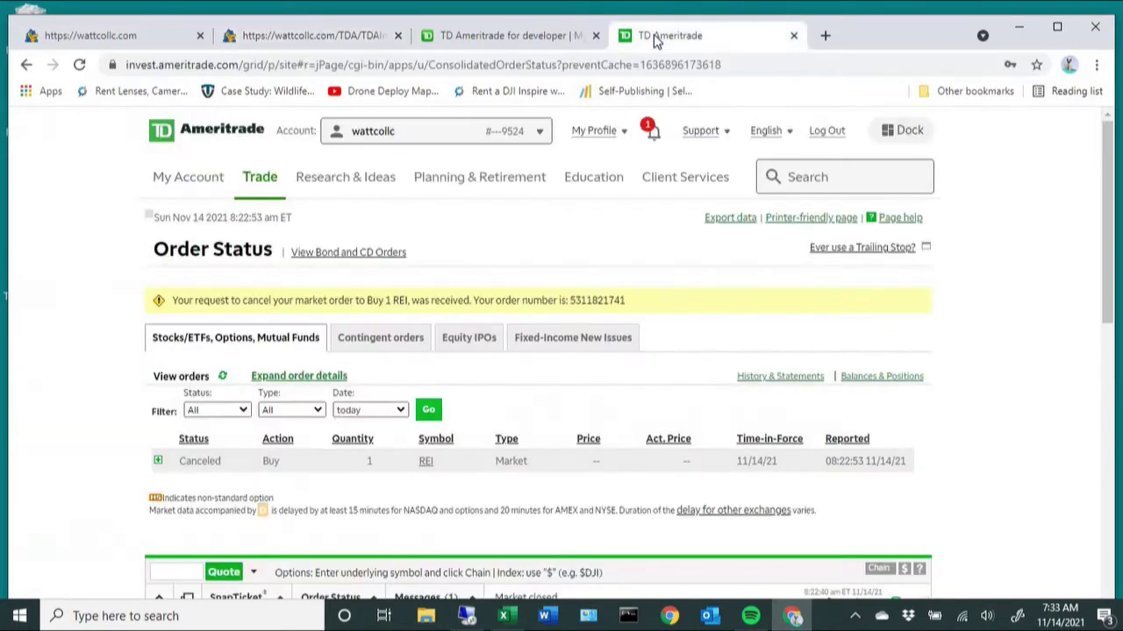
pyautogui.click(514, 37)
pyautogui.scroll(-1, 285, 390)
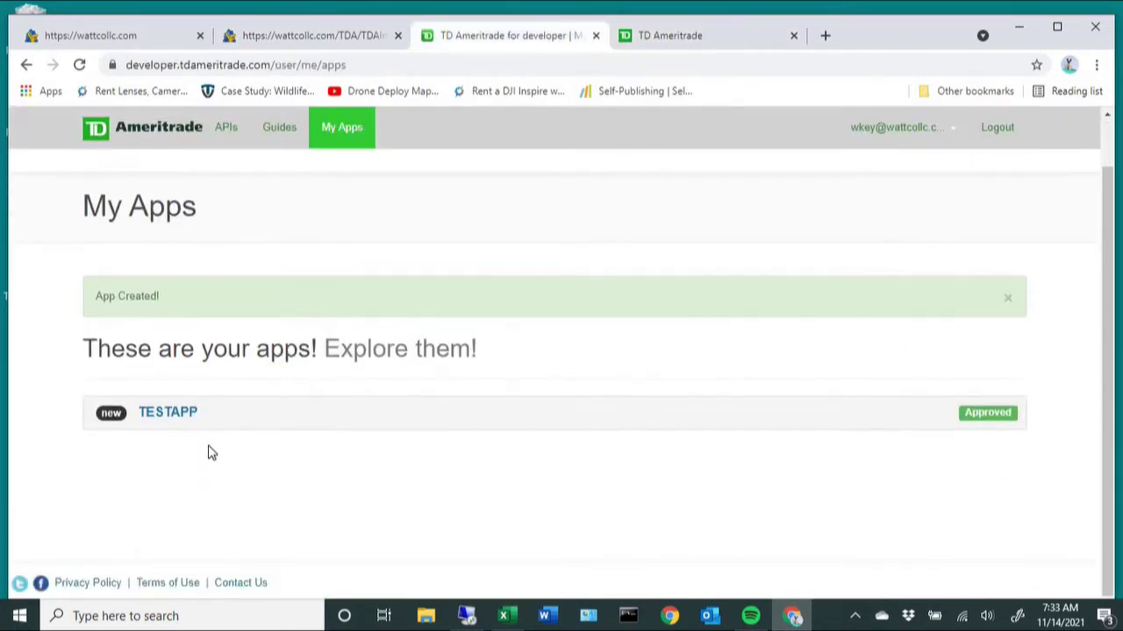
pyautogui.click(151, 416)
pyautogui.scroll(-2, 404, 491)
pyautogui.scroll(-2, 406, 489)
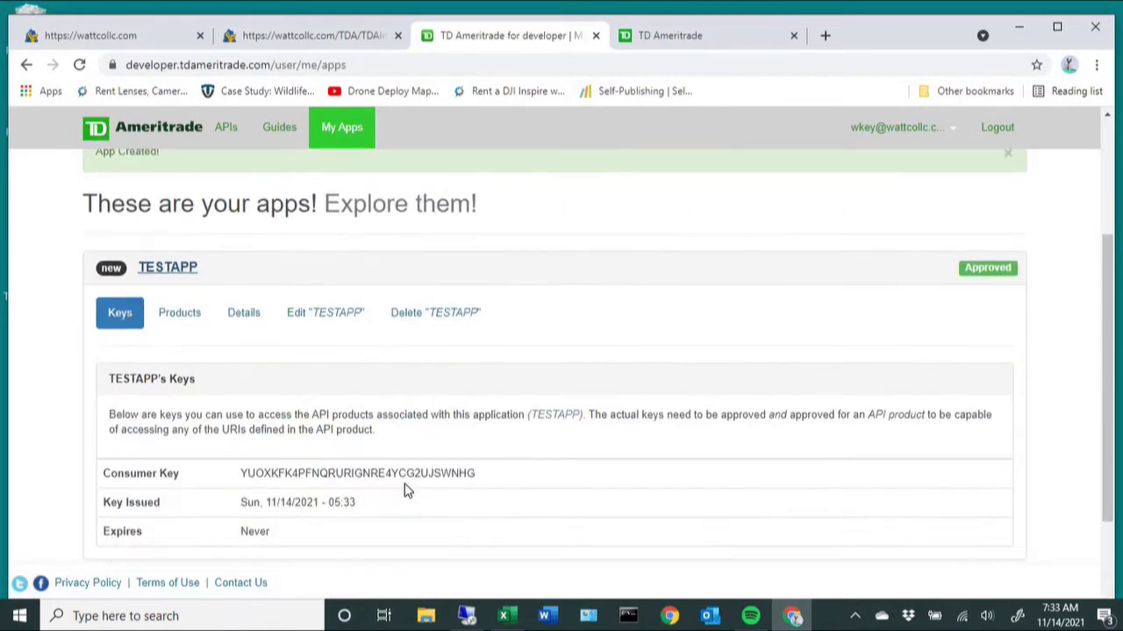
pyautogui.moveTo(479, 395); pyautogui.dragTo(240, 391)
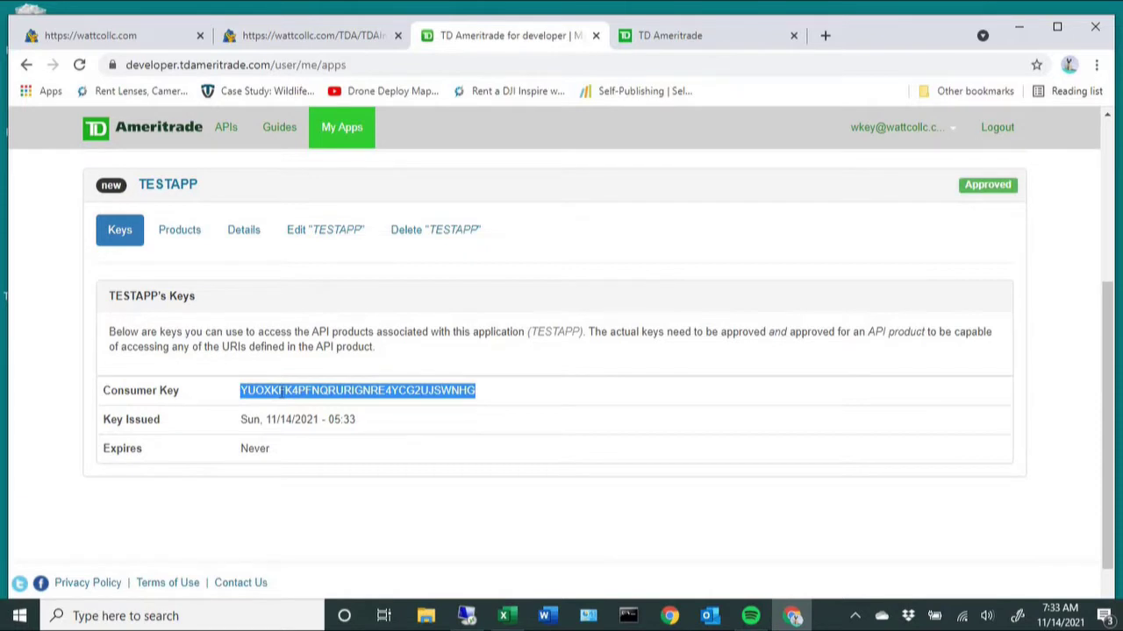
pyautogui.rightClick(282, 390)
pyautogui.click(305, 406)
# Step: Open Notepad++, dismiss the plugin error, create a blank document and close the old notes document without saving
pyautogui.click(145, 616)
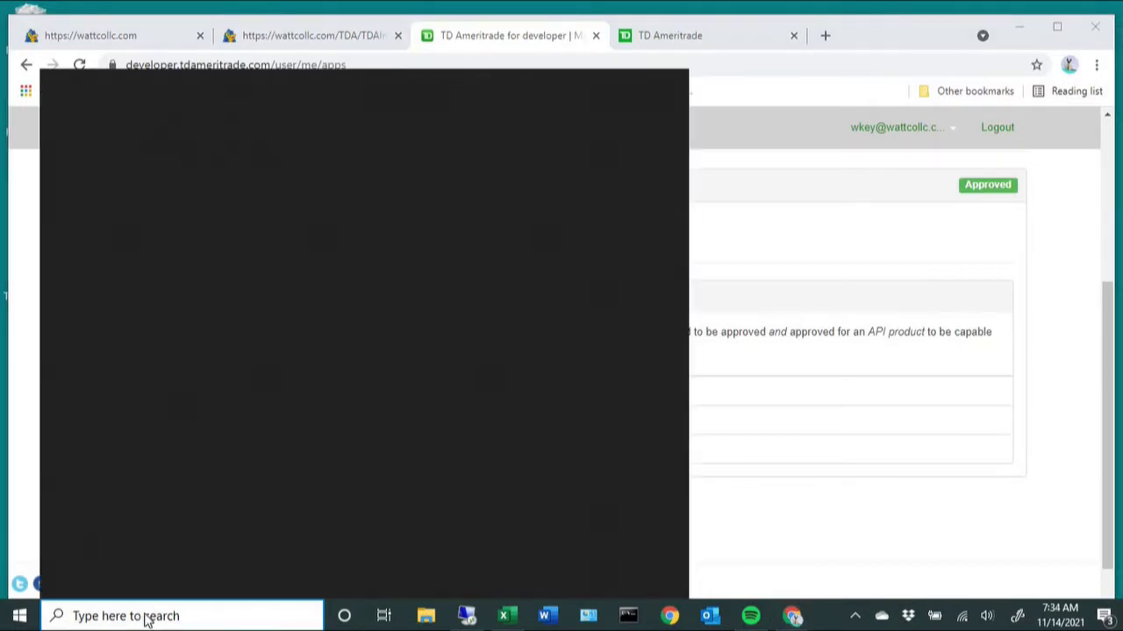
pyautogui.write('note')
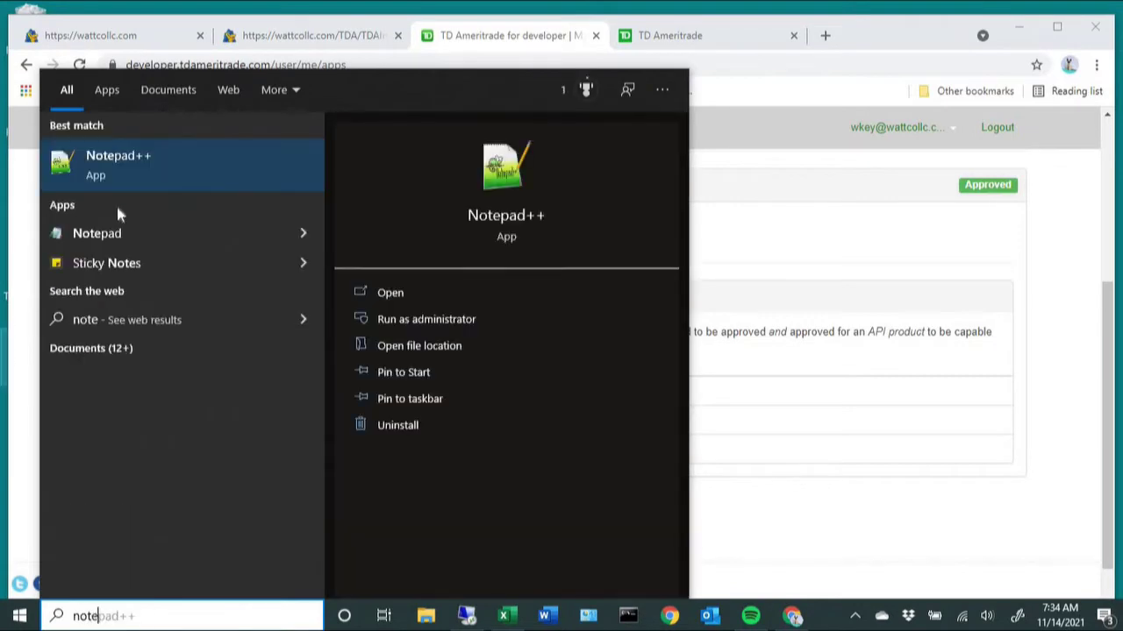
pyautogui.click(109, 174)
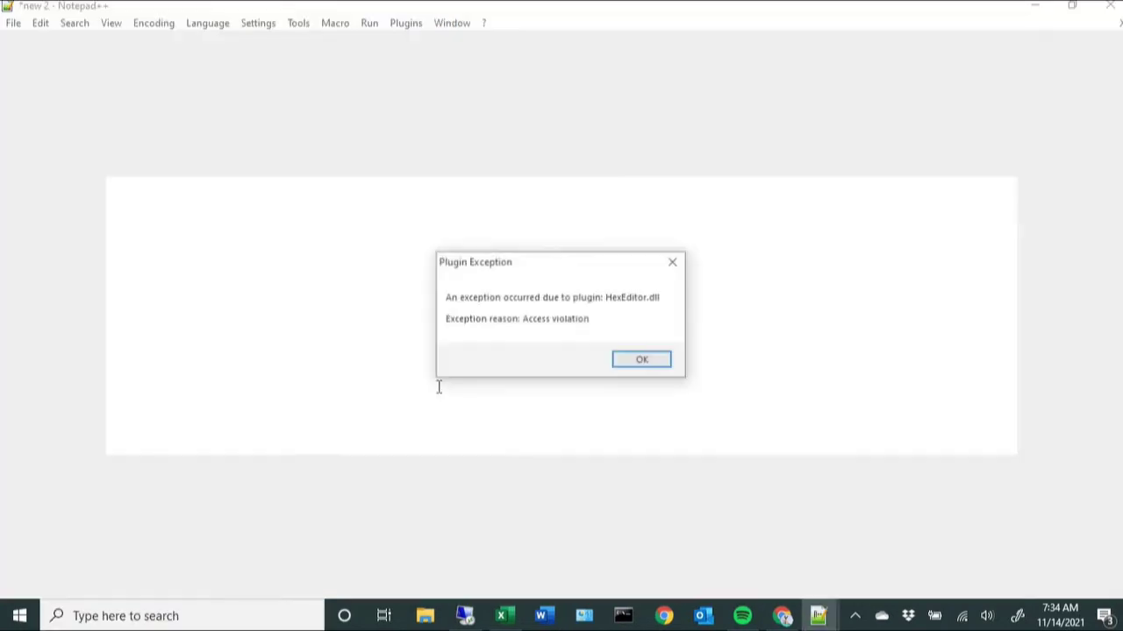
pyautogui.click(640, 359)
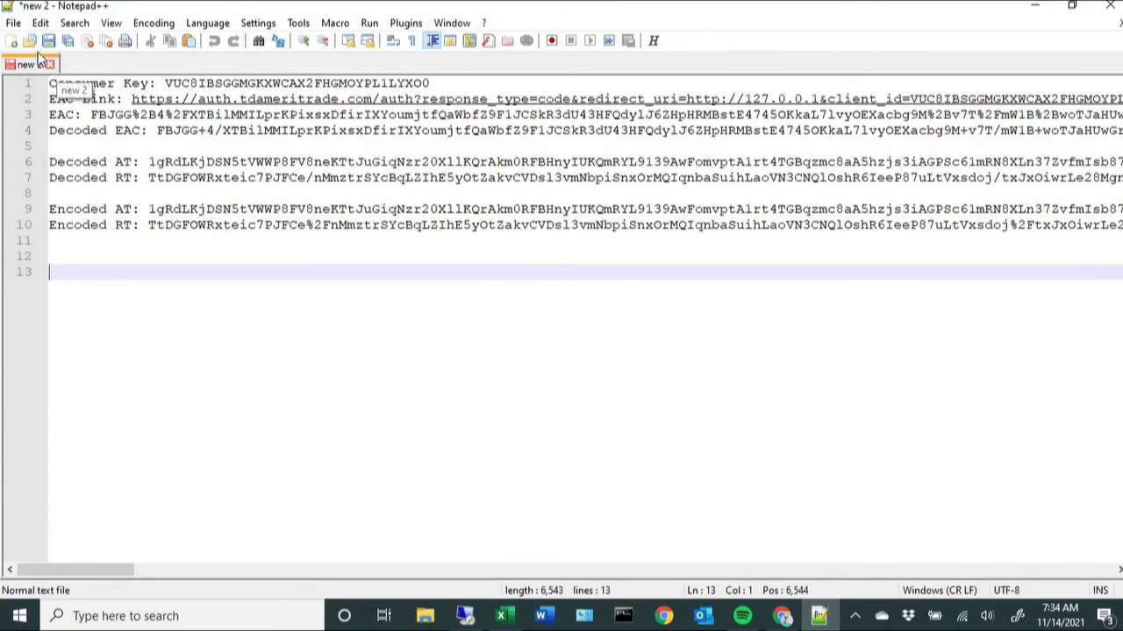
pyautogui.click(11, 41)
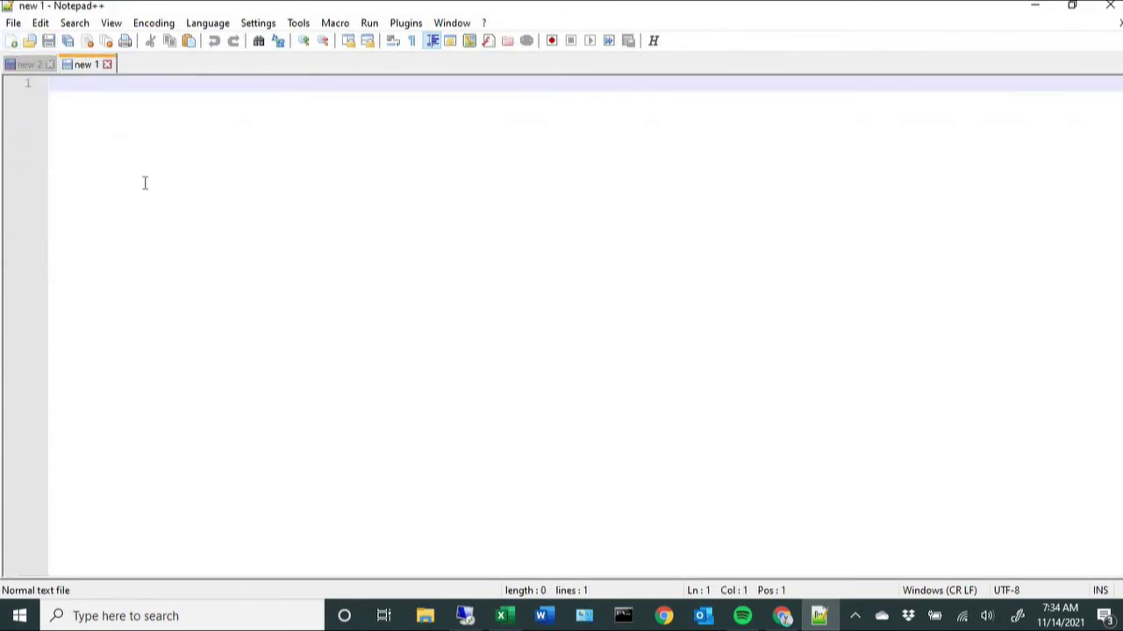
pyautogui.click(50, 66)
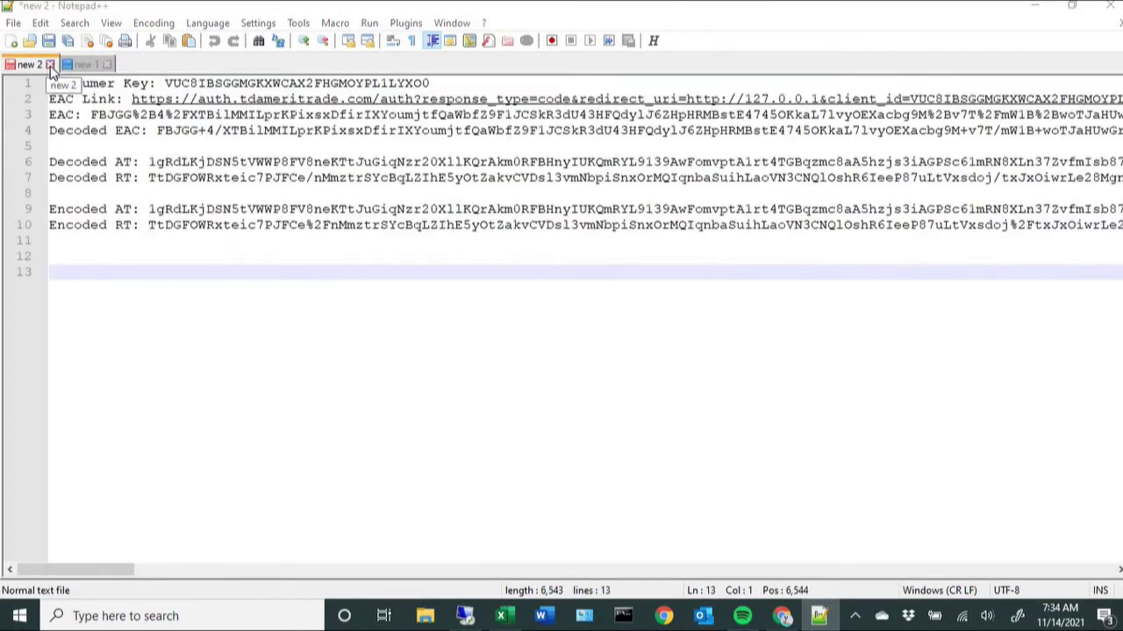
pyautogui.click(570, 360)
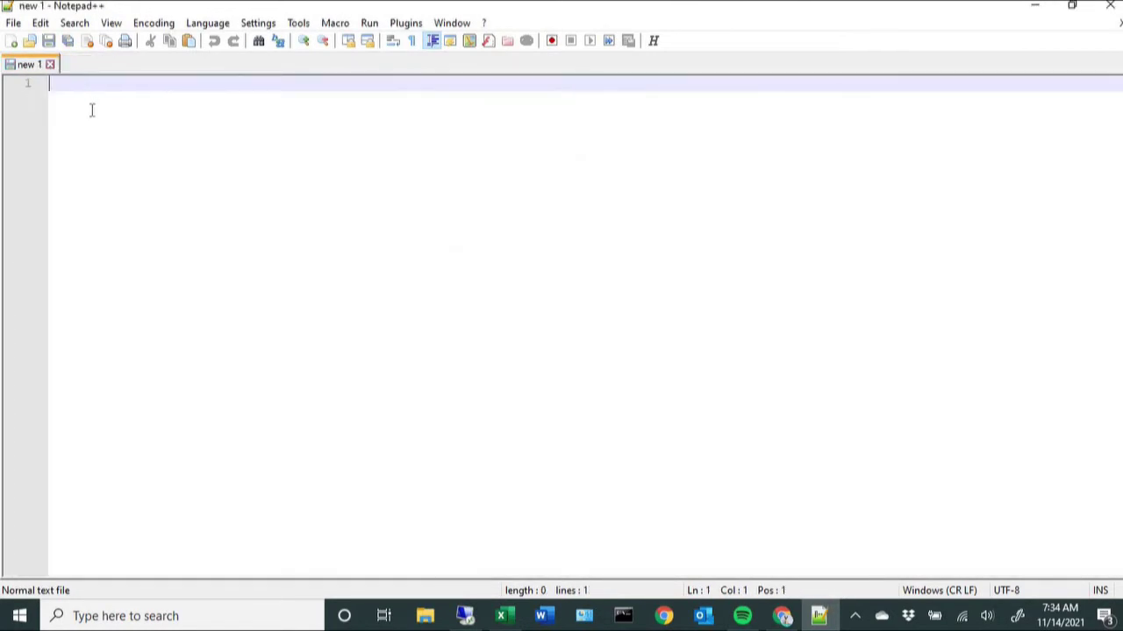
# Step: Write the label "Consumer Key:" in the blank document, paste the copied consumer key after it and start a new line
pyautogui.write('Consu')
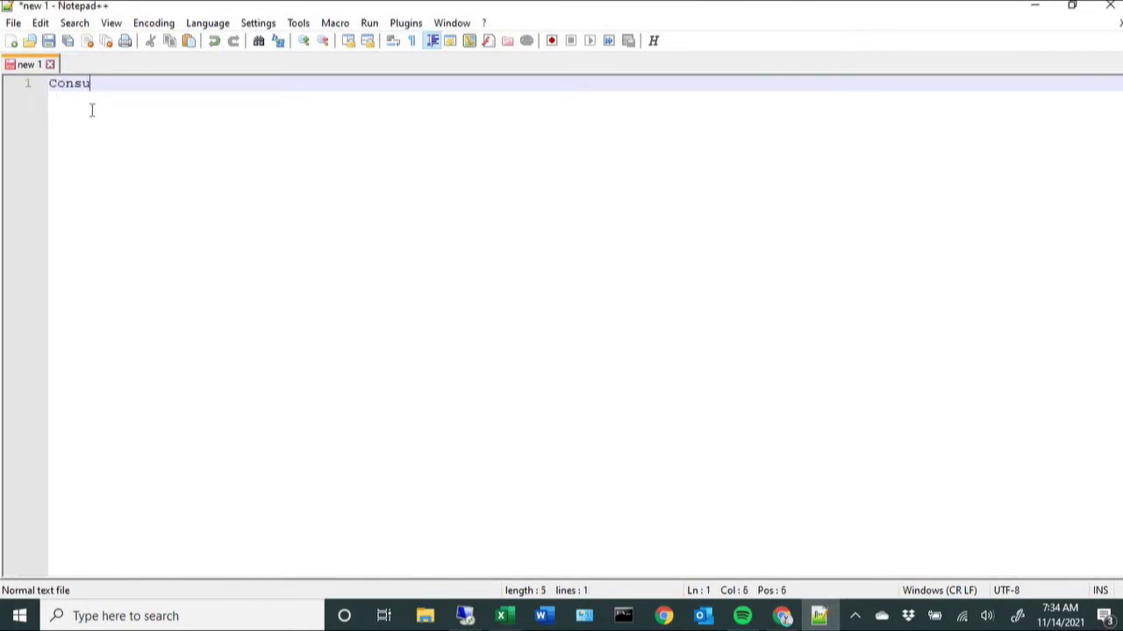
pyautogui.write('mer Key')
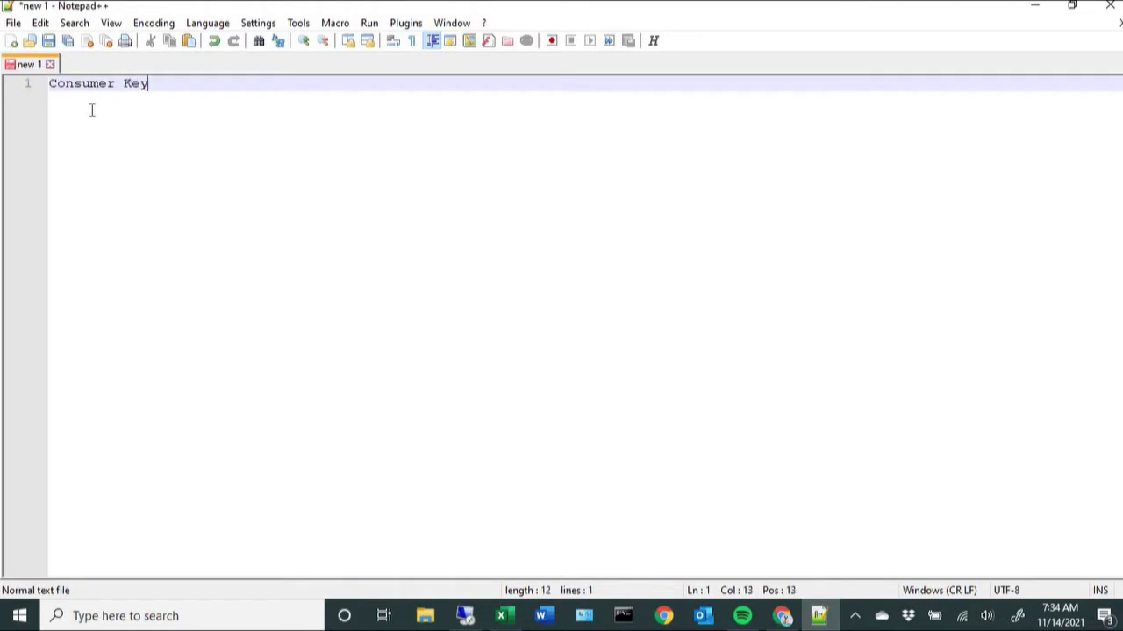
pyautogui.write(':')
pyautogui.hotkey('ctrl', 'v')
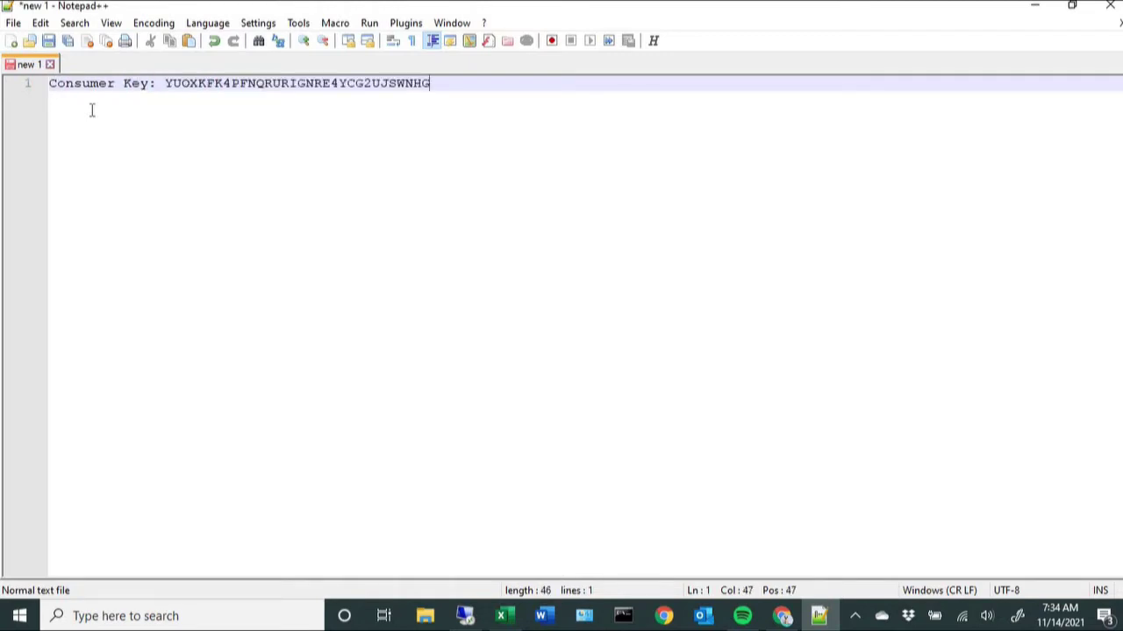
pyautogui.press('Return')
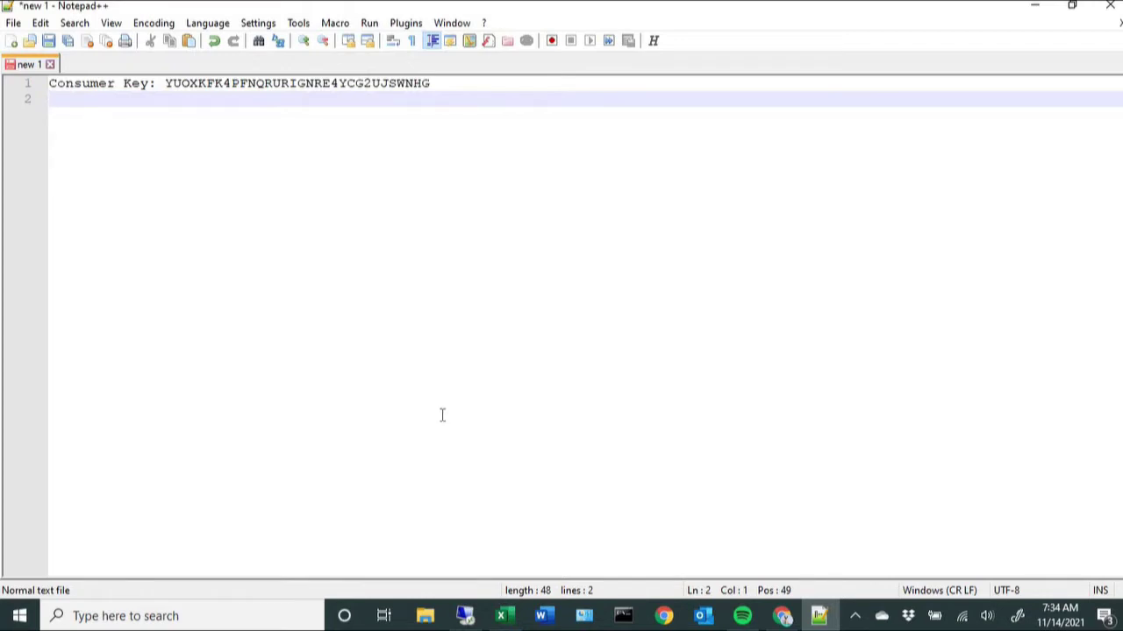
# Step: Switch back to Chrome and bring up the API setup instructions to read the Windows Local Host step
pyautogui.click(783, 616)
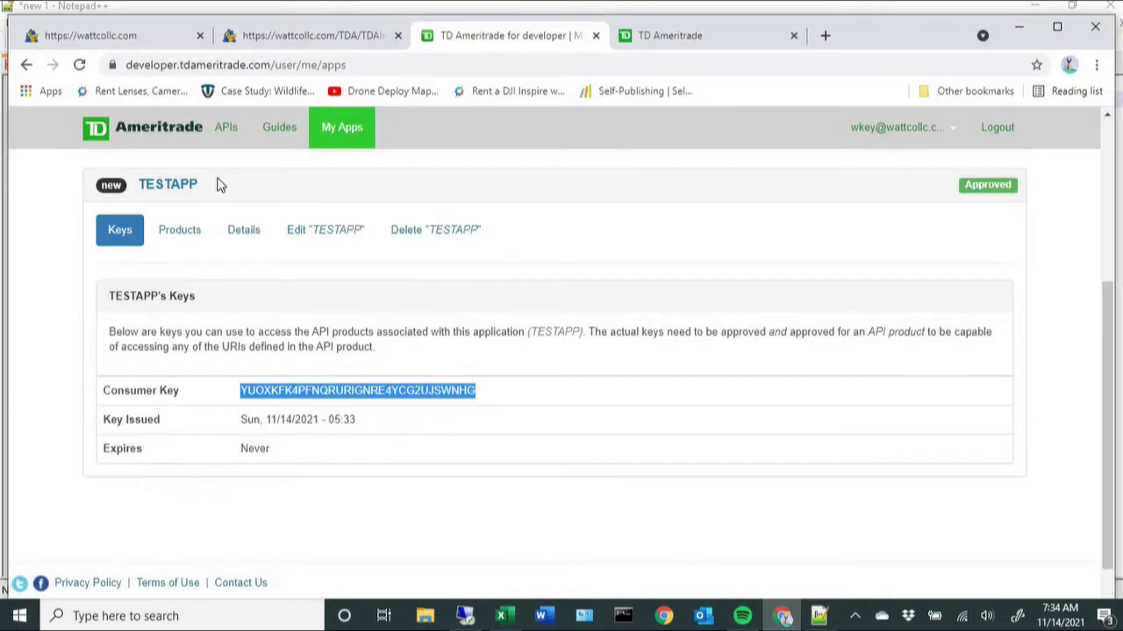
pyautogui.click(279, 37)
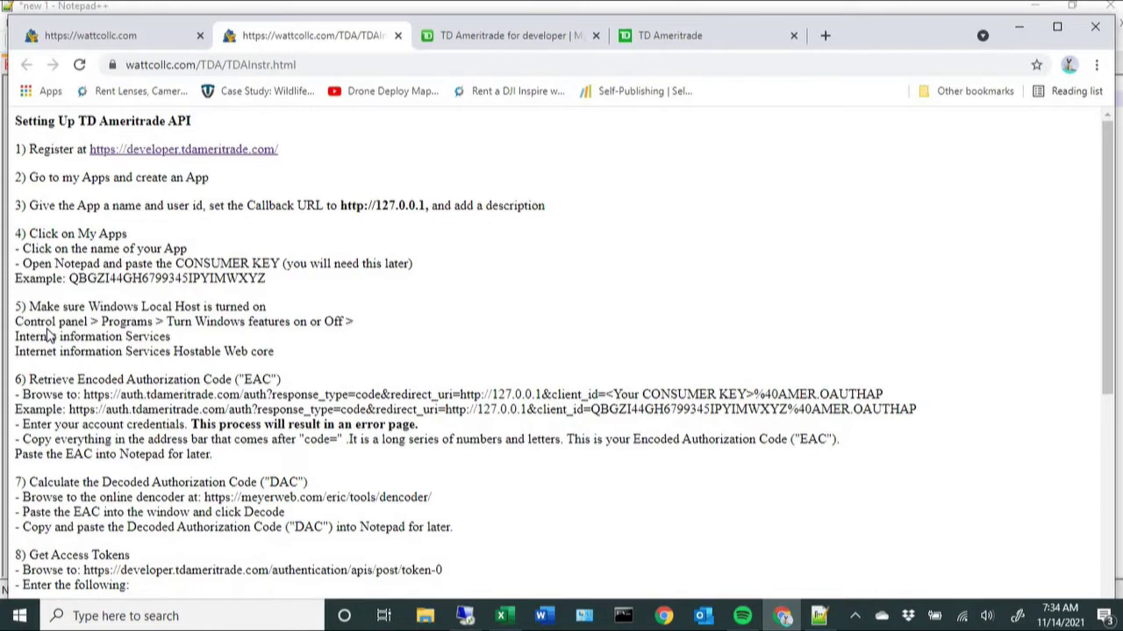
# Step: Check in Control Panel's Windows features list that Internet Information Services and its Hostable Web Core are enabled, and close it without changes
pyautogui.click(585, 617)
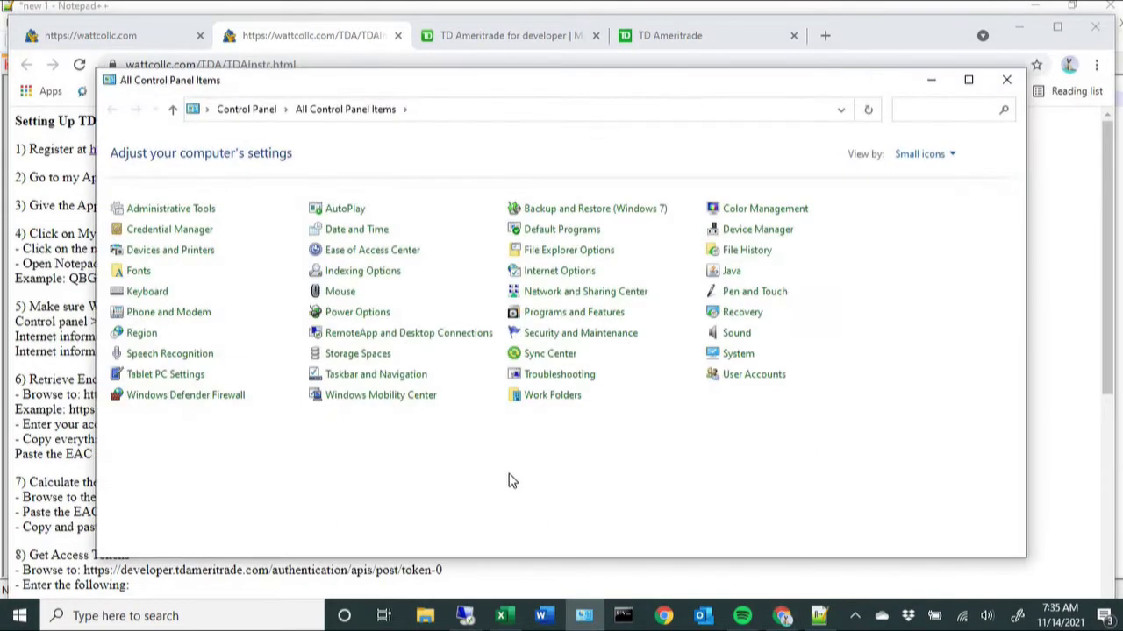
pyautogui.click(550, 316)
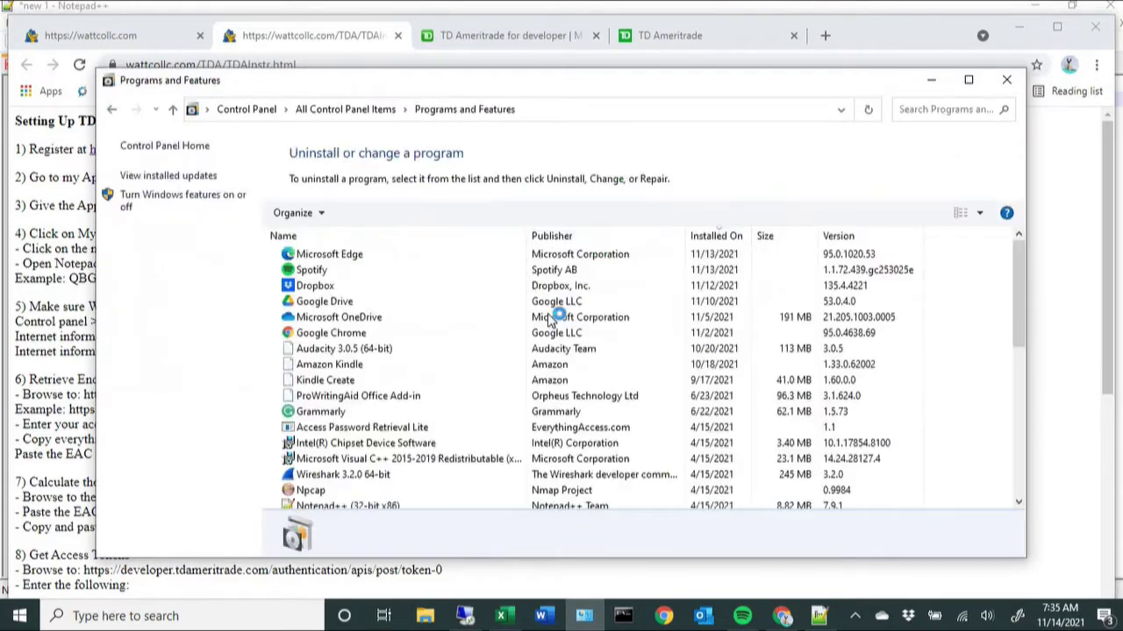
pyautogui.click(164, 202)
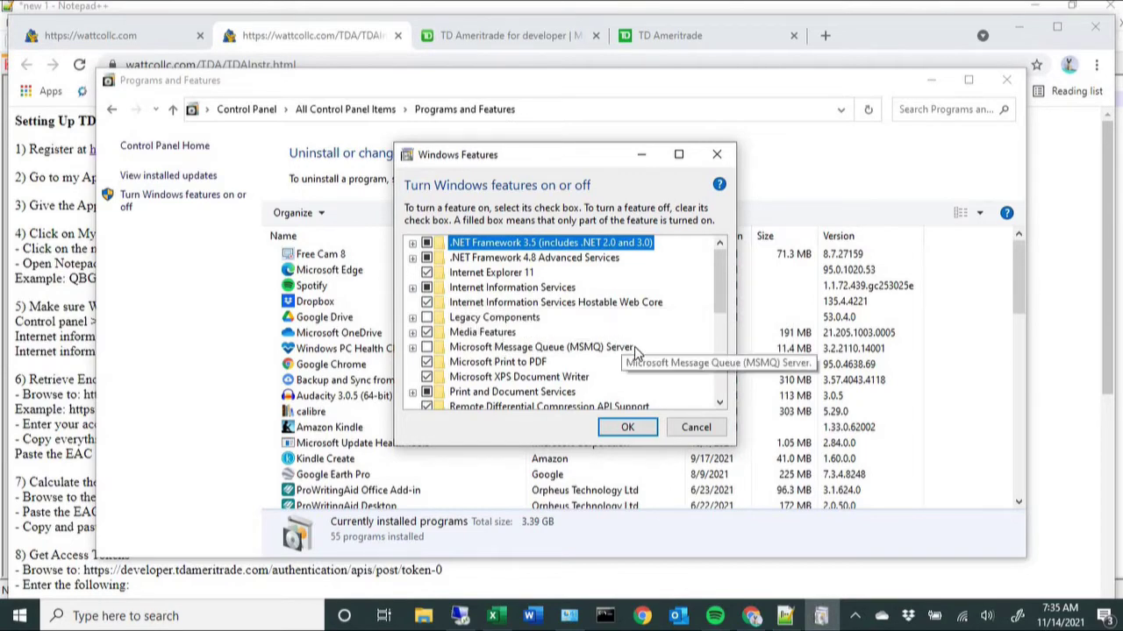
pyautogui.click(695, 428)
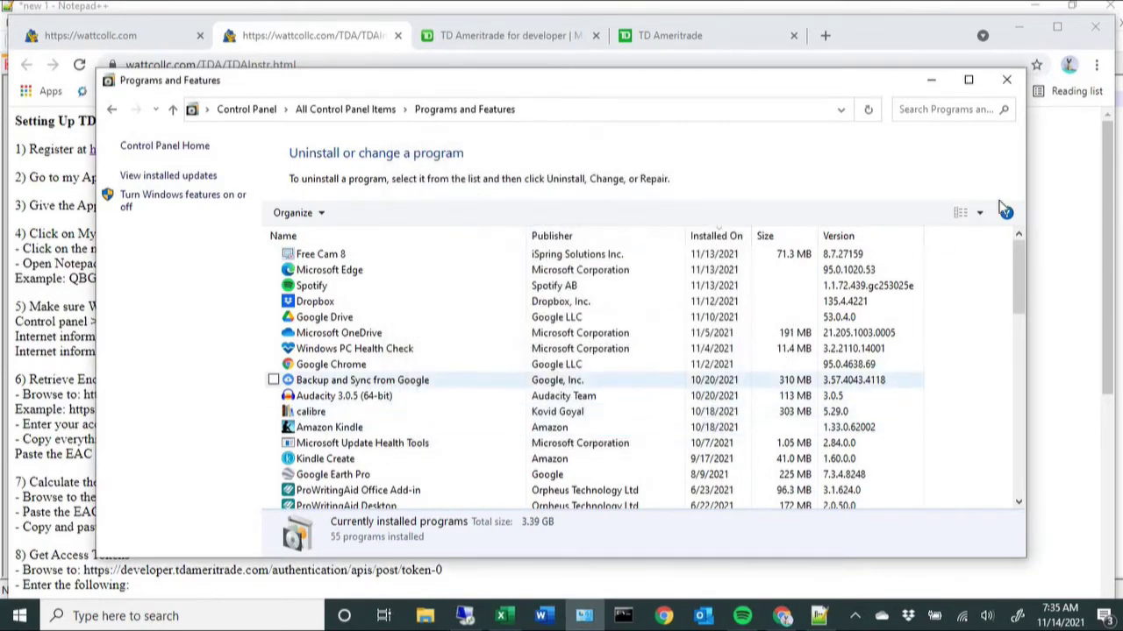
pyautogui.click(1006, 80)
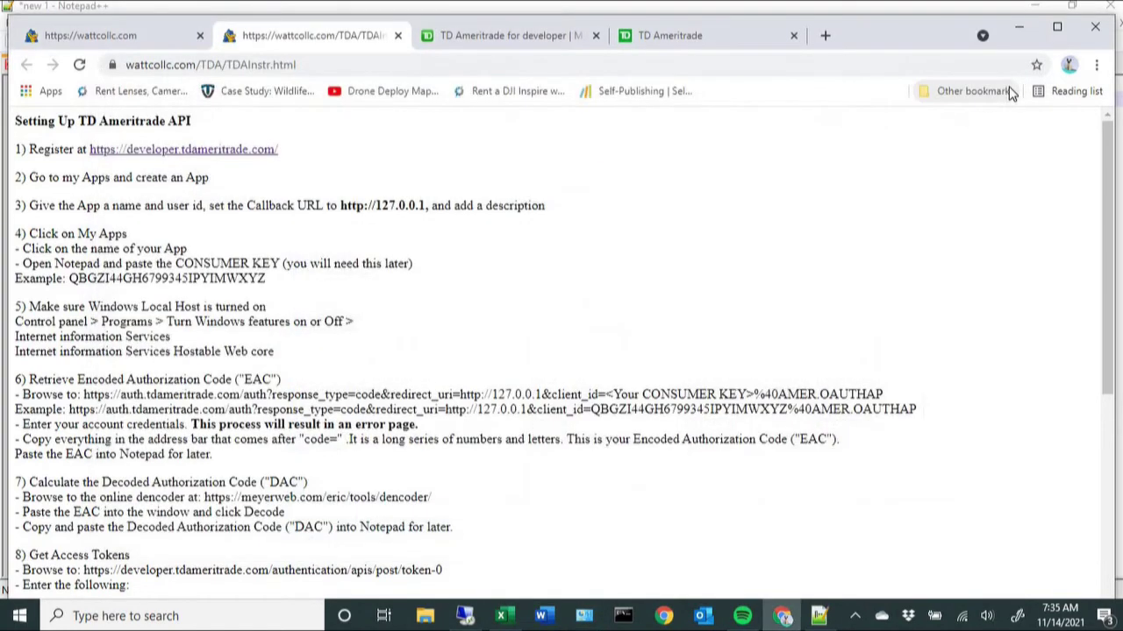
# Step: Copy the authorization URL template containing the "<Your CONSUMER KEY>" placeholder from step 6 of the setup instructions
pyautogui.scroll(-2, 340, 309)
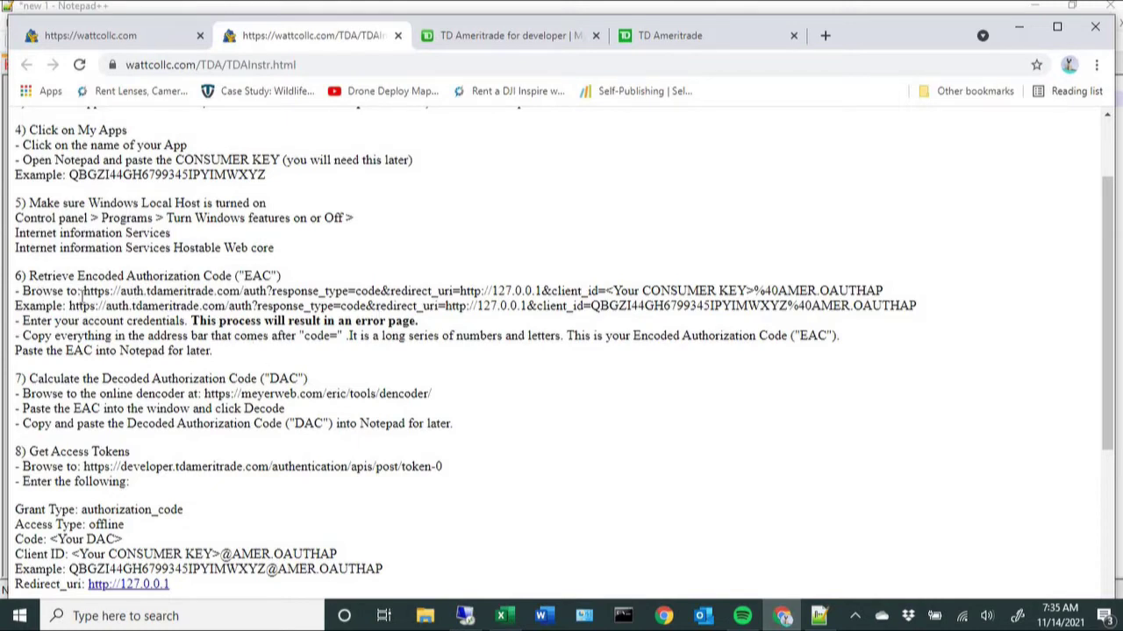
pyautogui.moveTo(83, 290); pyautogui.dragTo(901, 296)
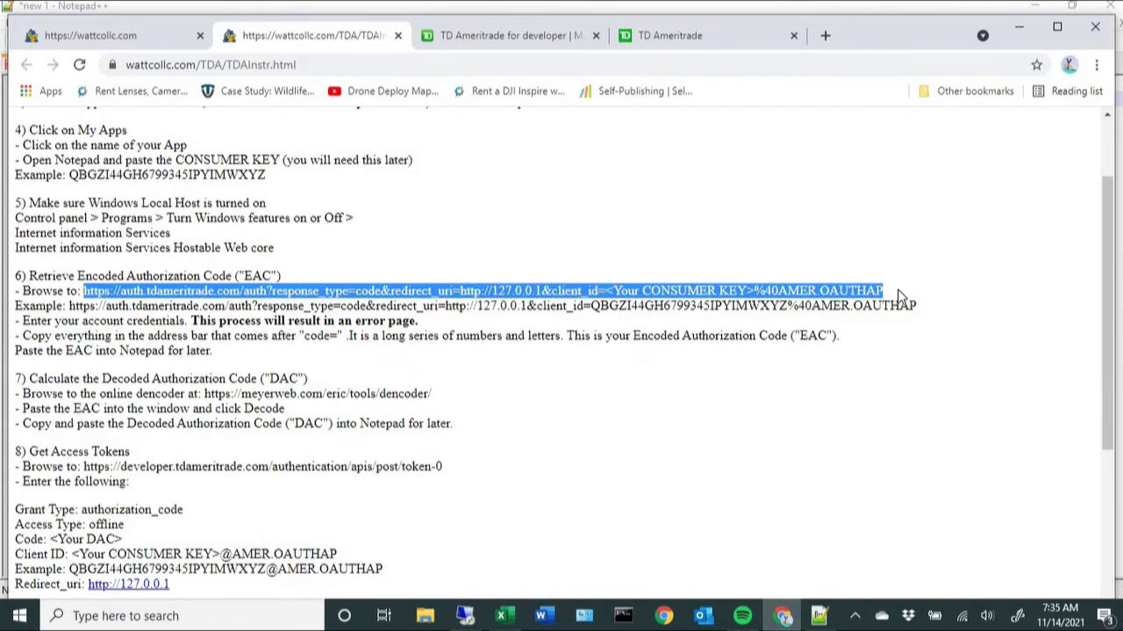
pyautogui.rightClick(565, 297)
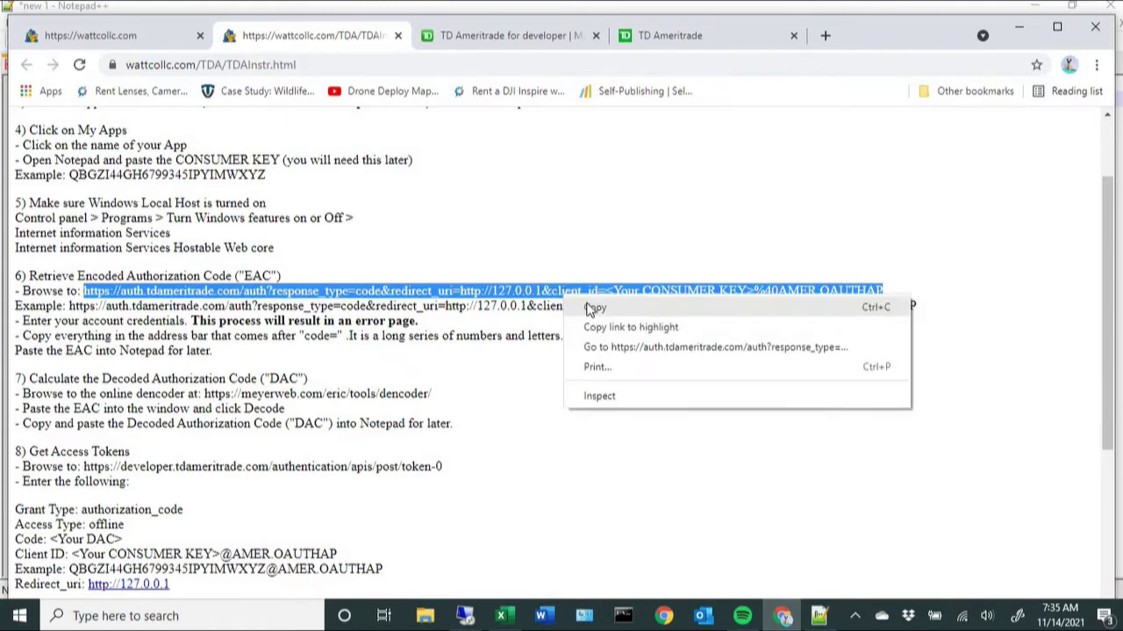
pyautogui.click(594, 308)
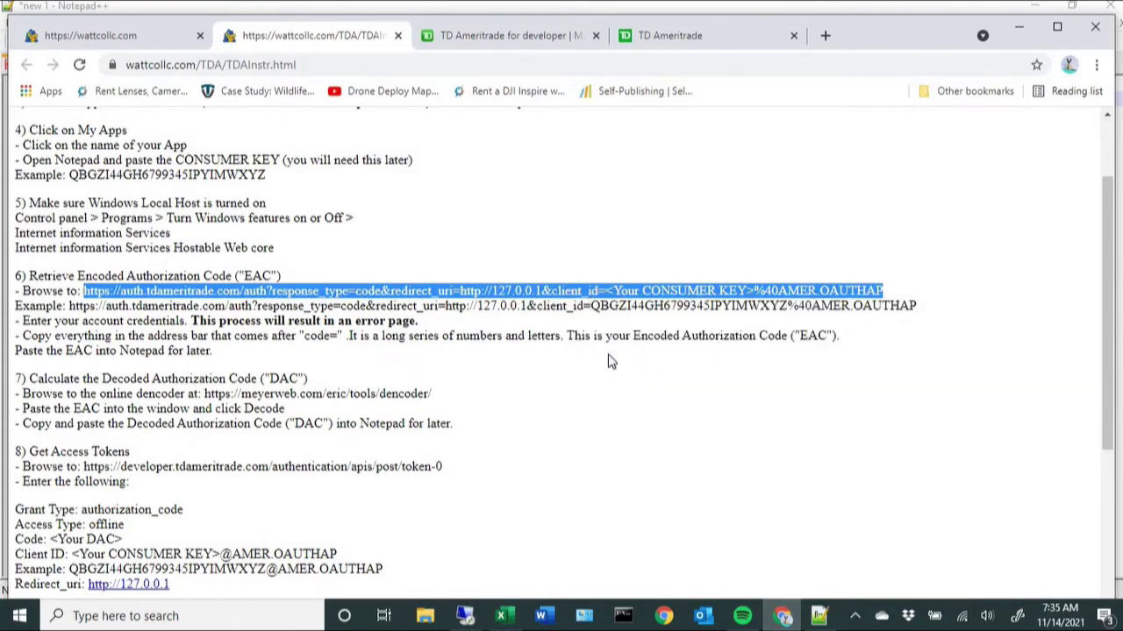
# Step: Switch to Notepad++, add the label "Encoded EAC Link:" on line 2, paste the URL template after it and start a new line
pyautogui.click(819, 615)
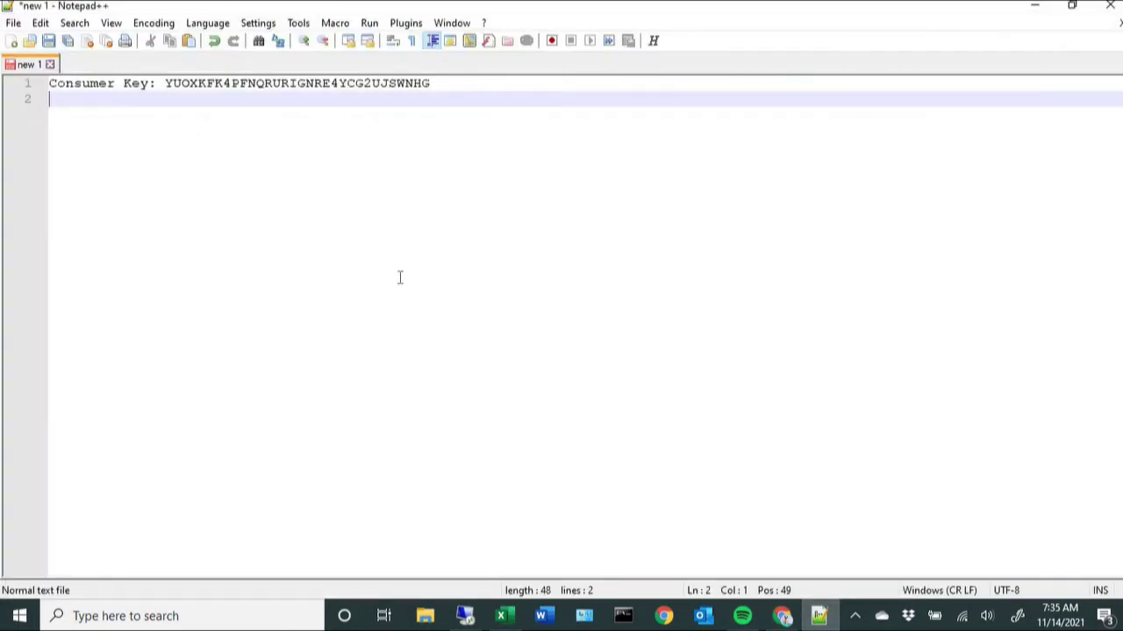
pyautogui.write('Encoded')
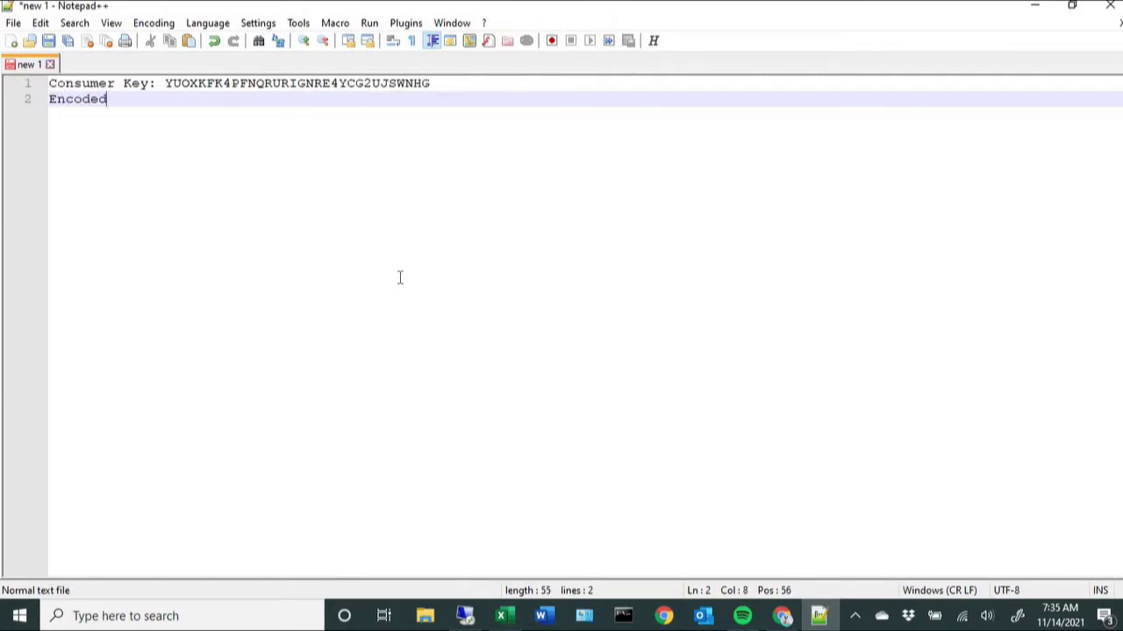
pyautogui.write(' EAC Link:')
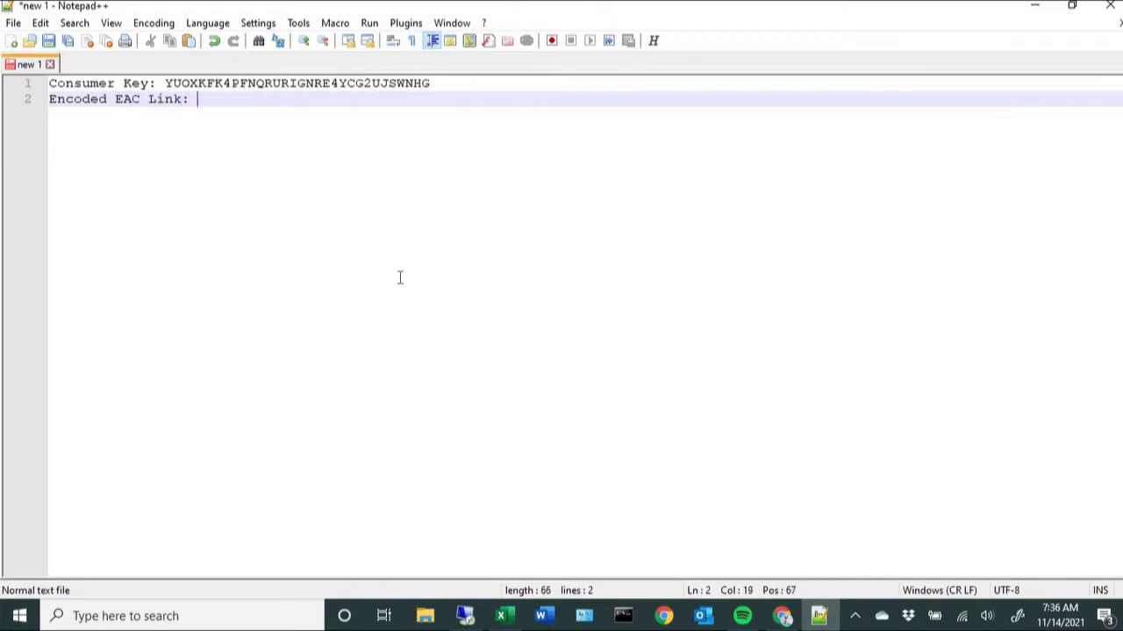
pyautogui.hotkey('ctrl', 'v')
pyautogui.press('Return')
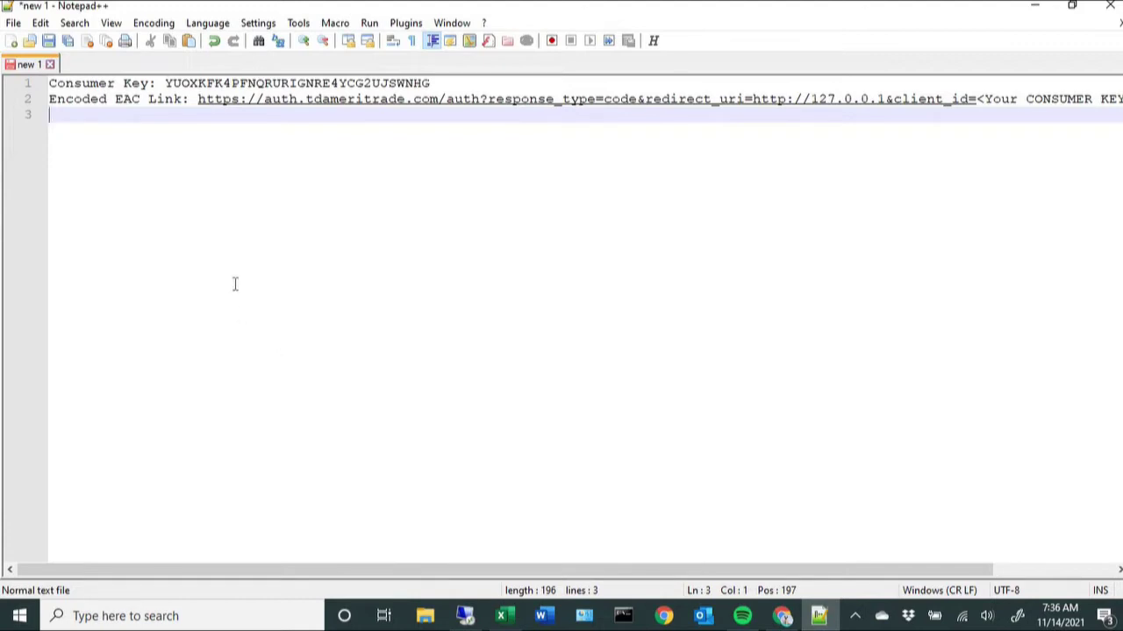
# Step: Copy the consumer key from line 1 and replace the "<Your CONSUMER KEY>" placeholder in the EAC link with it
pyautogui.moveTo(167, 83); pyautogui.dragTo(430, 83)
pyautogui.rightClick(397, 83)
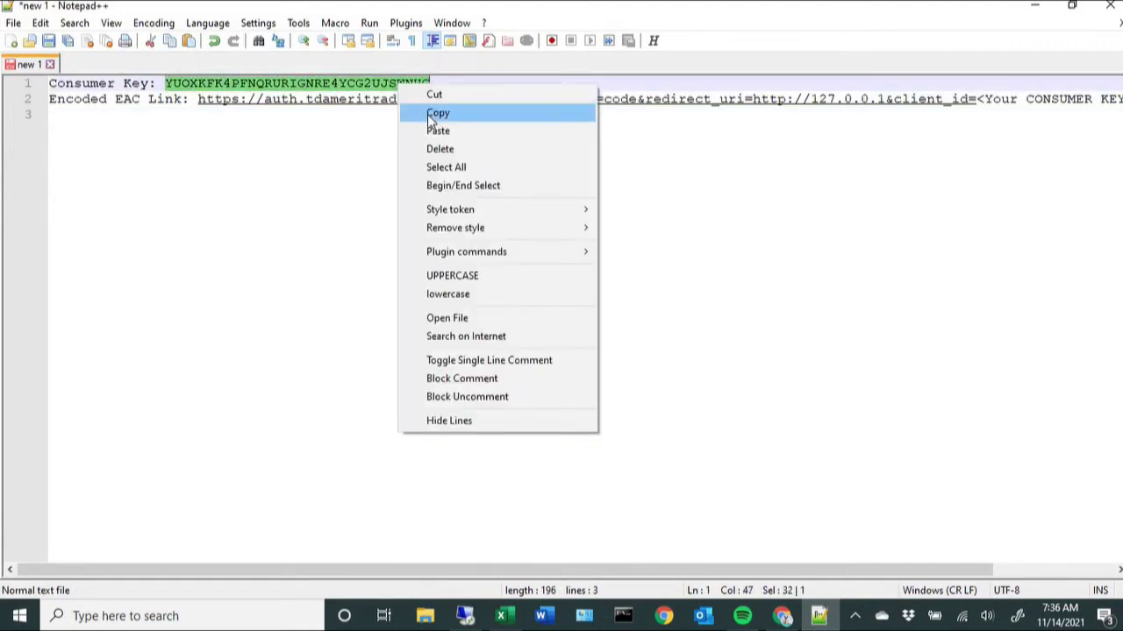
pyautogui.click(436, 111)
pyautogui.moveTo(321, 570); pyautogui.dragTo(494, 571)
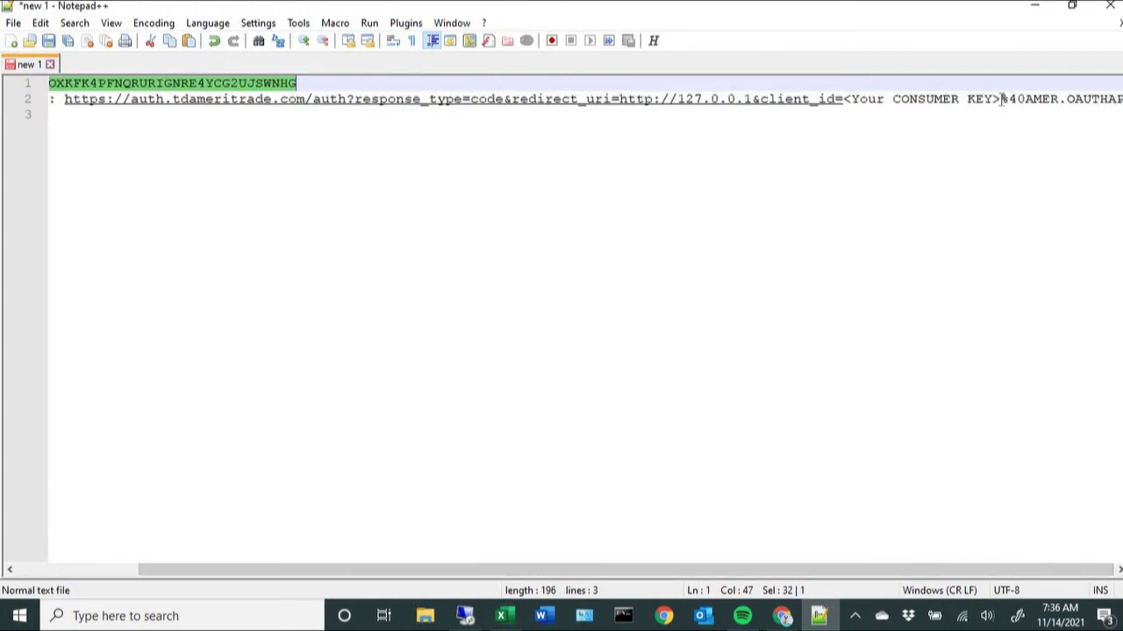
pyautogui.moveTo(1005, 100)
pyautogui.mouseDown()
pyautogui.moveTo(890, 100)
pyautogui.moveTo(1001, 100)
pyautogui.mouseUp()
pyautogui.press('Delete')
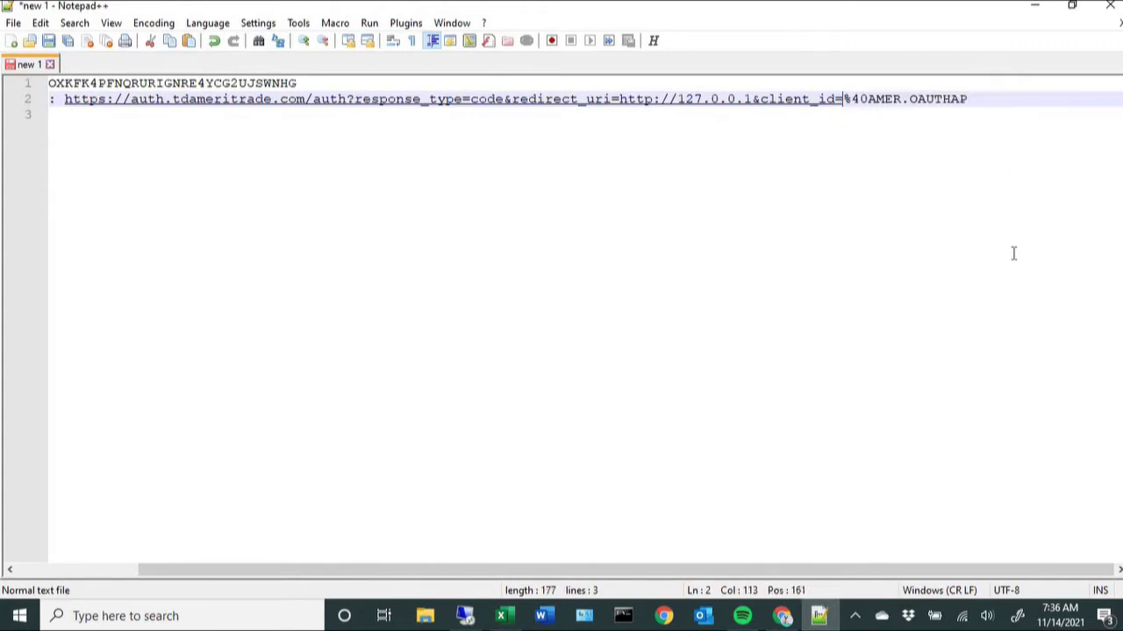
pyautogui.hotkey('ctrl', 'v')
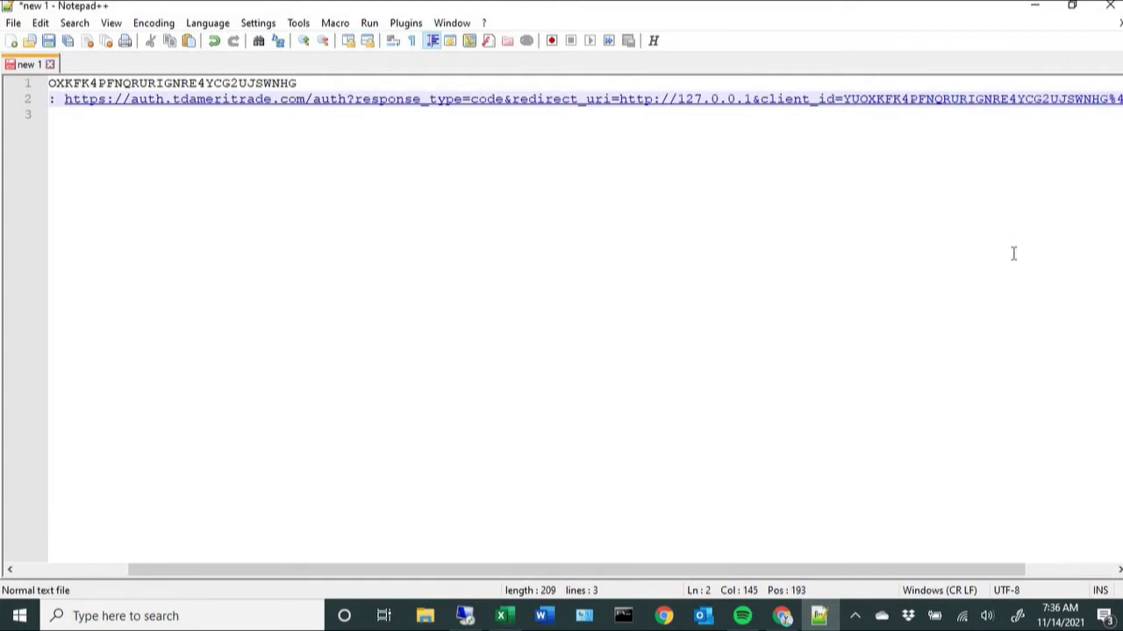
pyautogui.click(891, 240)
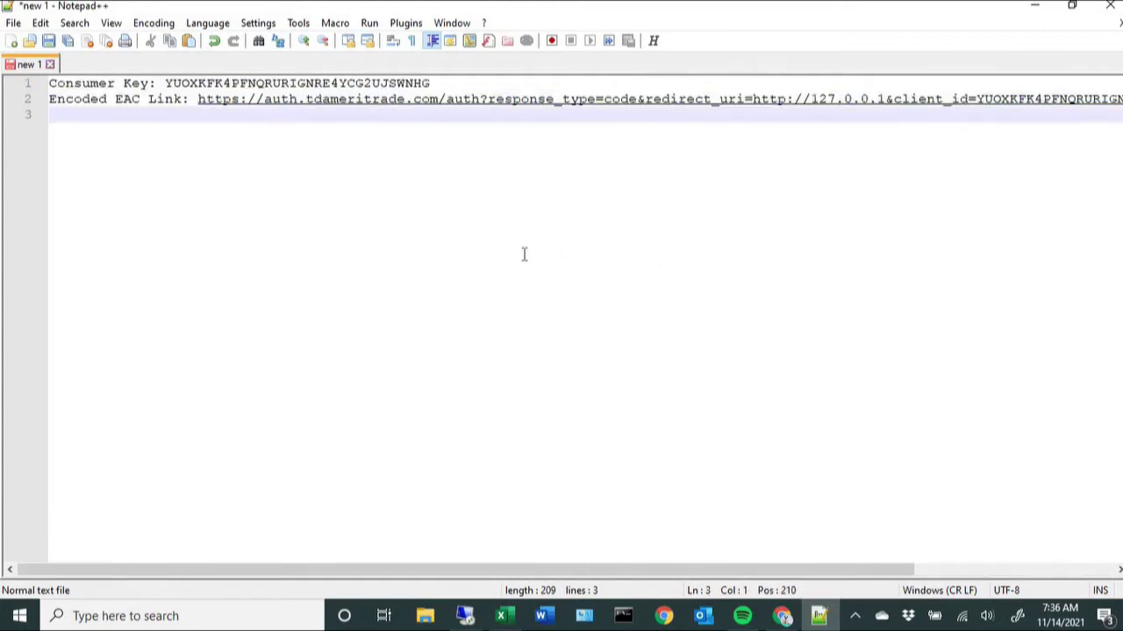
# Step: Copy the completed EAC link with its consumer key and open it in a new Chrome tab
pyautogui.click(196, 99)
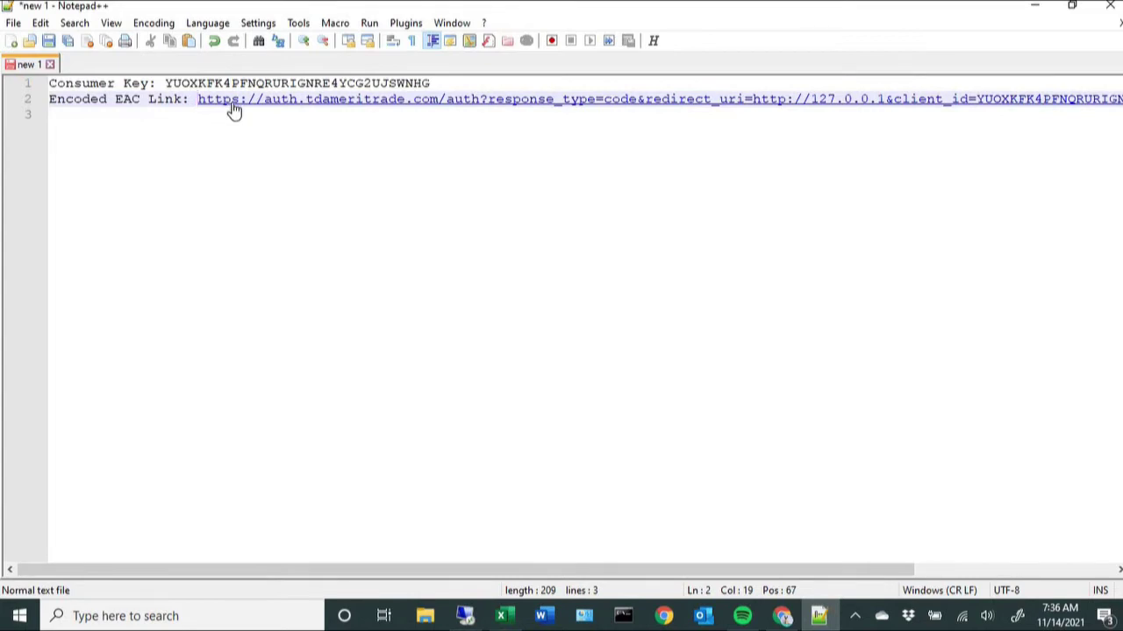
pyautogui.hotkey('shift', 'End')
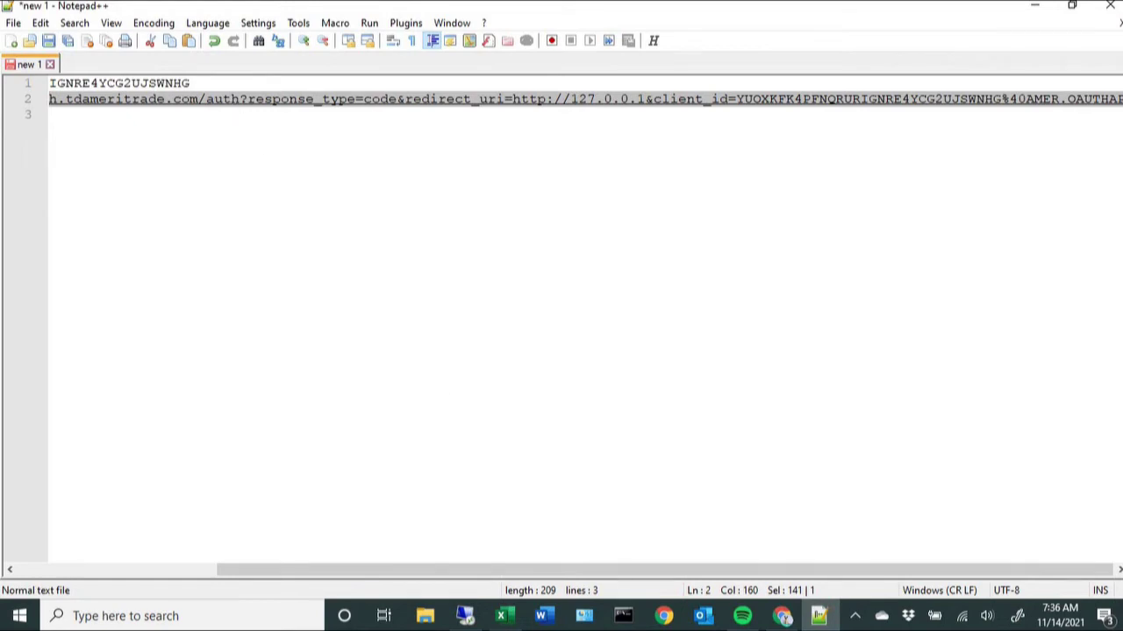
pyautogui.click(781, 615)
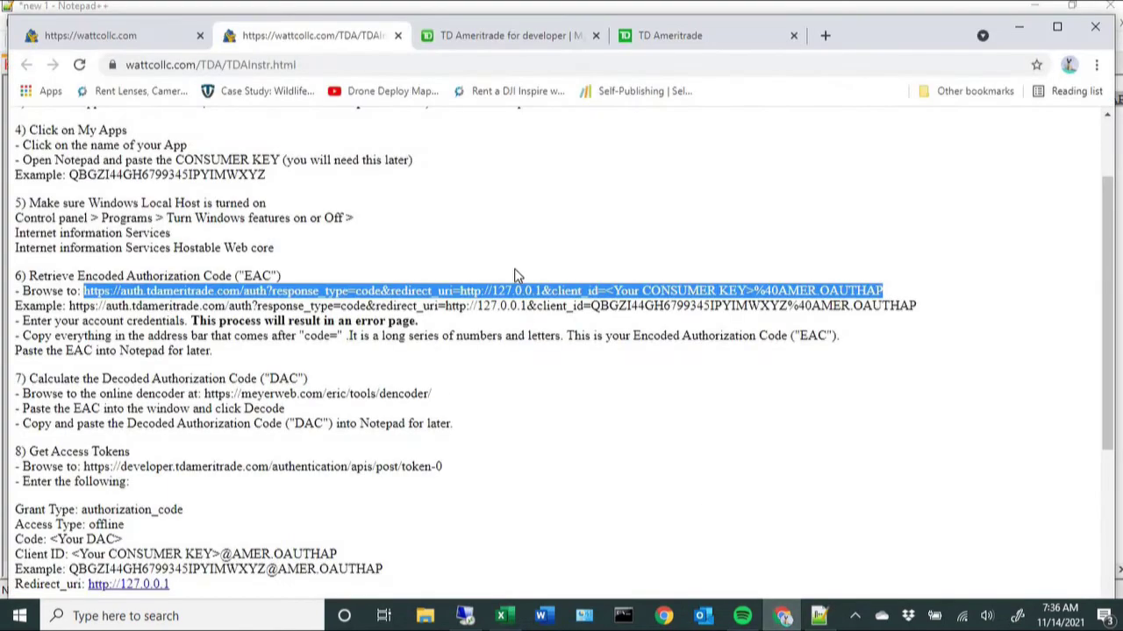
pyautogui.click(826, 36)
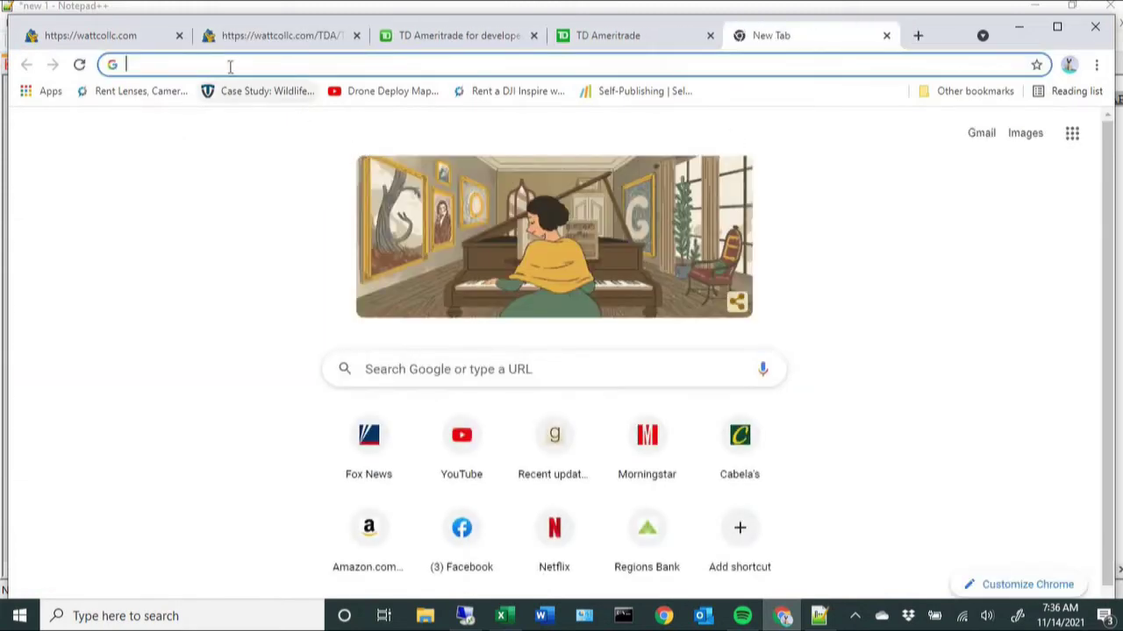
pyautogui.hotkey('ctrl', 'v')
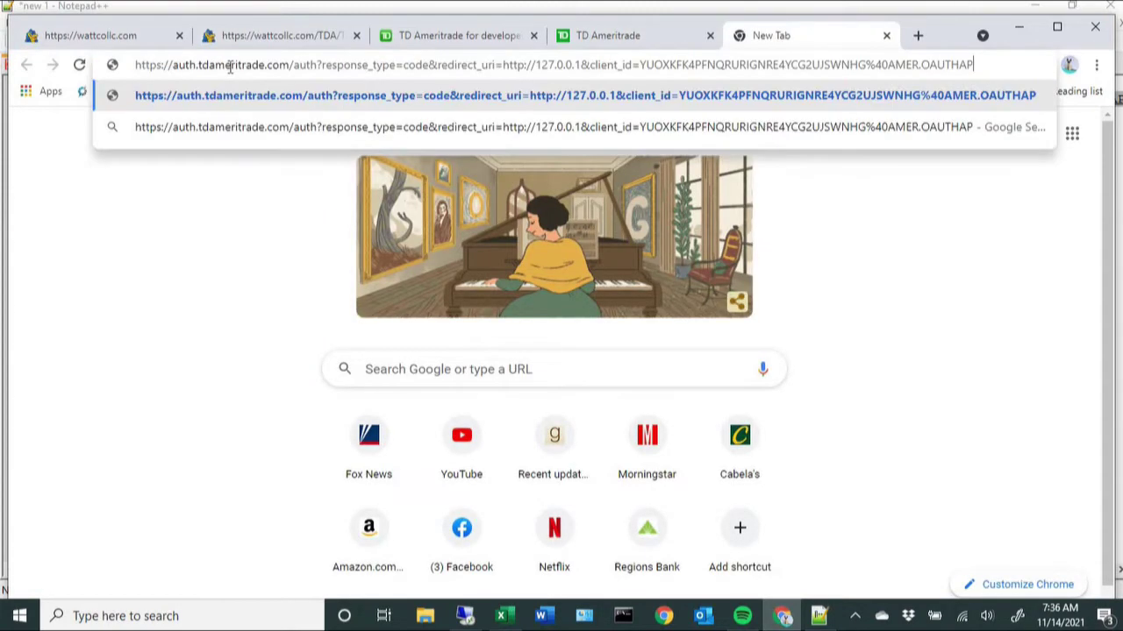
pyautogui.press('Return')
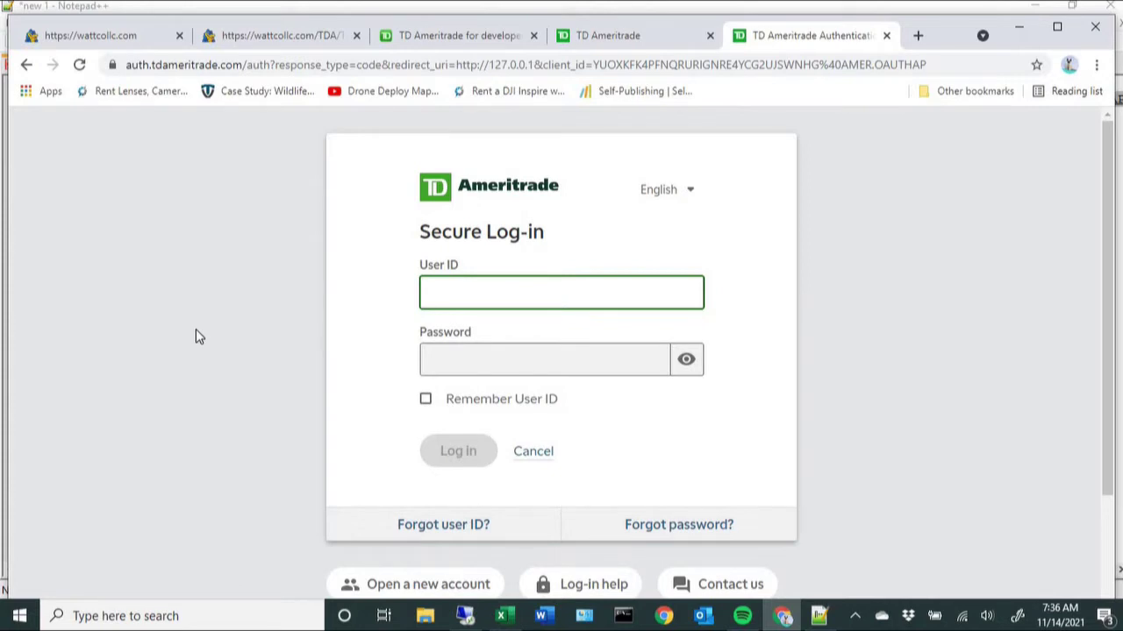
# Step: Log in to TD Ameritrade with the account's user ID and password and allow TESTAPP to access the account
pyautogui.write('WATTCOLLC')
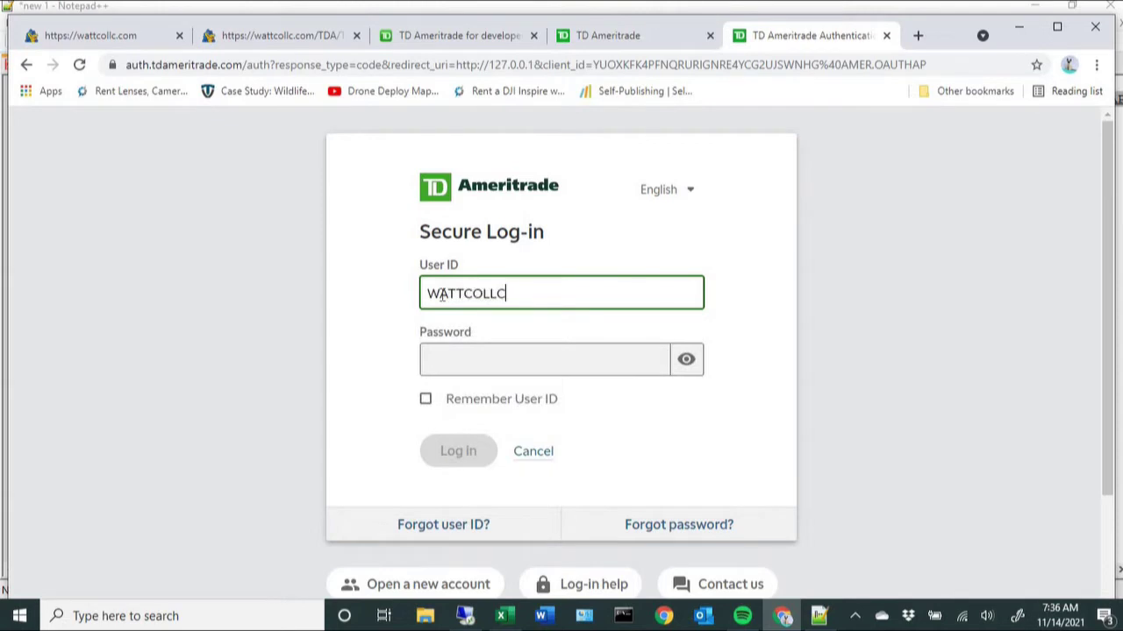
pyautogui.press('Tab')
pyautogui.write('•••••••••')
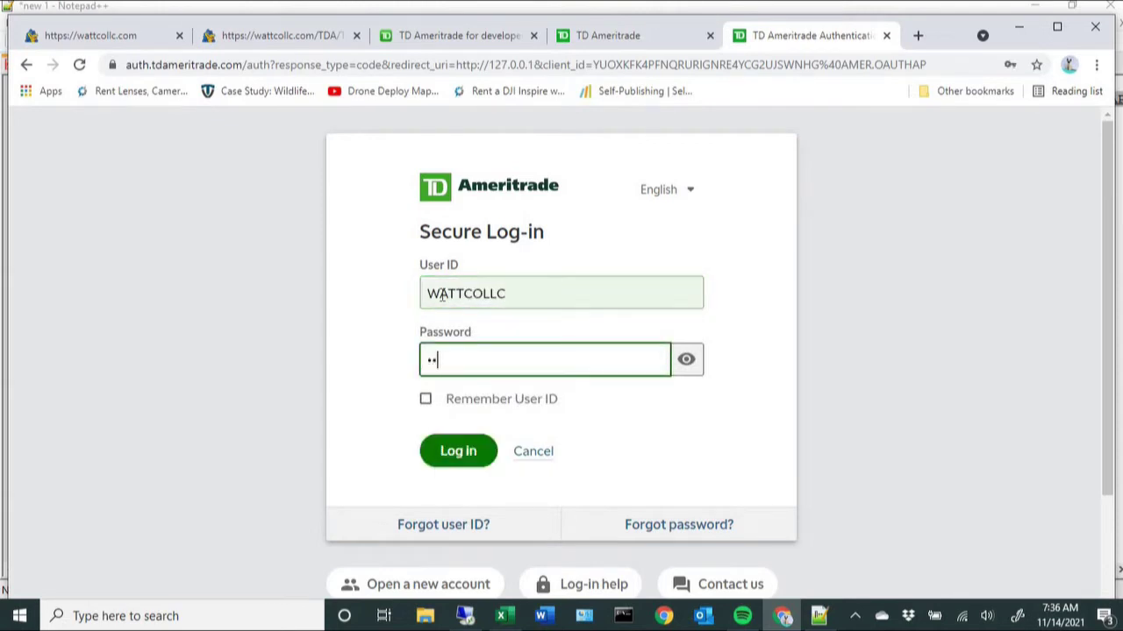
pyautogui.write('••••')
pyautogui.click(457, 451)
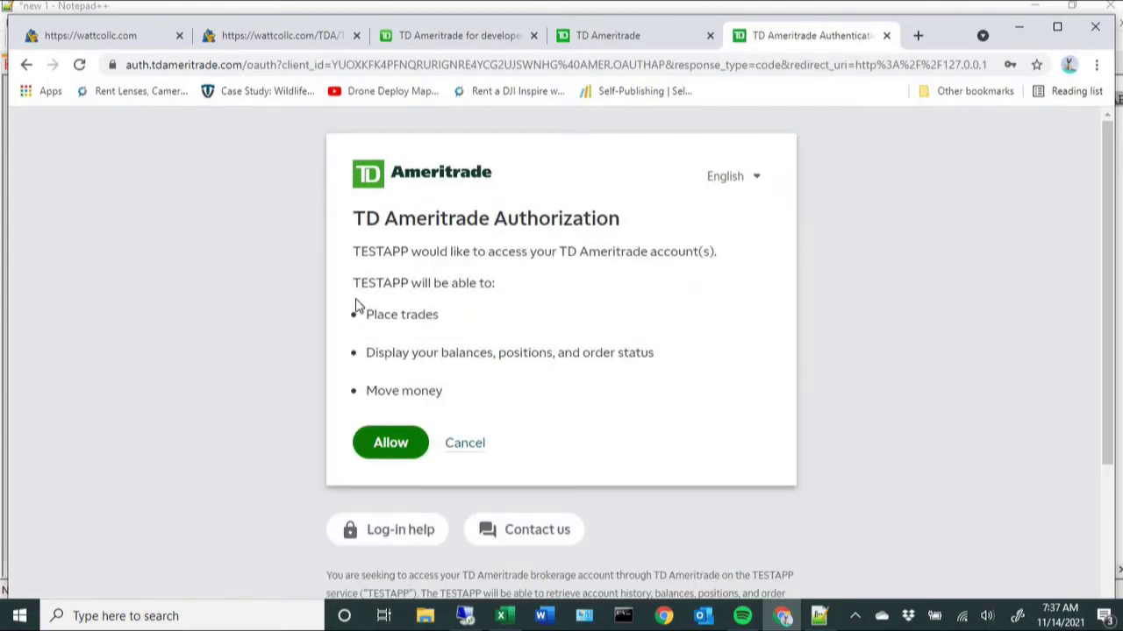
pyautogui.click(392, 446)
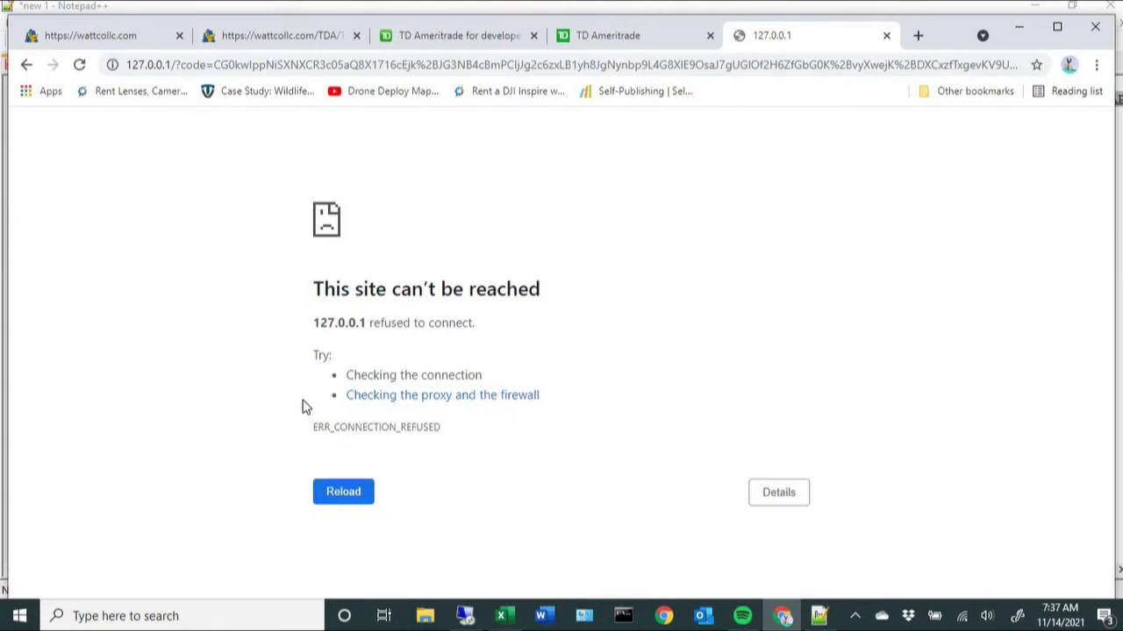
# Step: Select and copy the whole encoded authorization code that follows "code=" in the redirected page's address
pyautogui.click(217, 69)
pyautogui.click(220, 68)
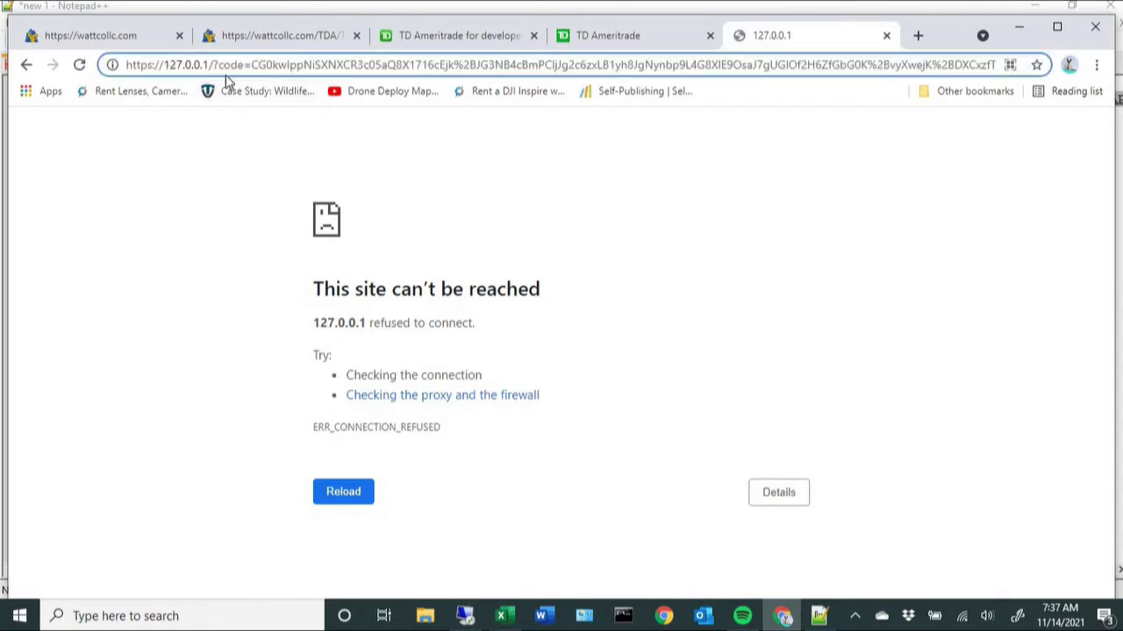
pyautogui.click(251, 65)
pyautogui.hotkey('shift', 'End')
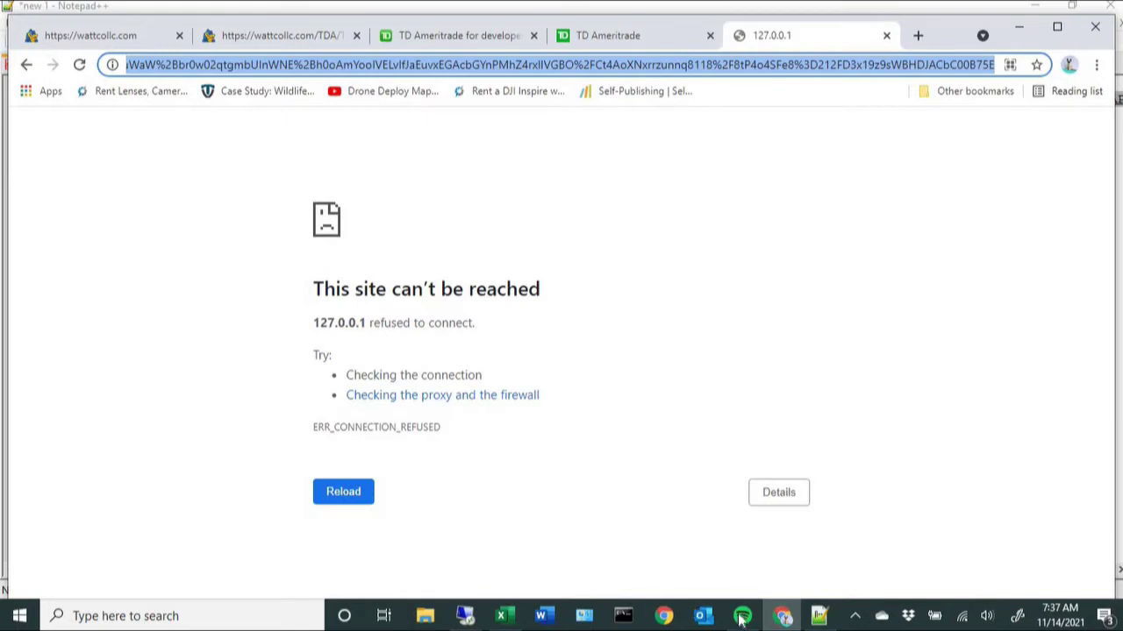
# Step: Switch back to Notepad++ and paste the encoded authorization code on line 4, below the EAC link, returning to the line's start
pyautogui.click(818, 615)
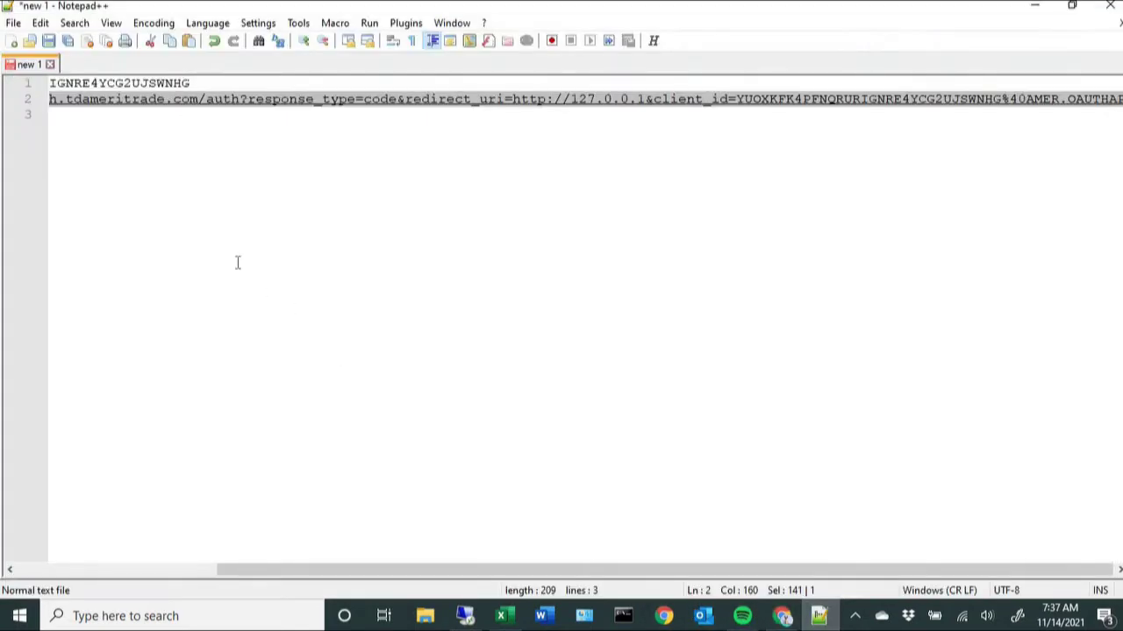
pyautogui.press('End')
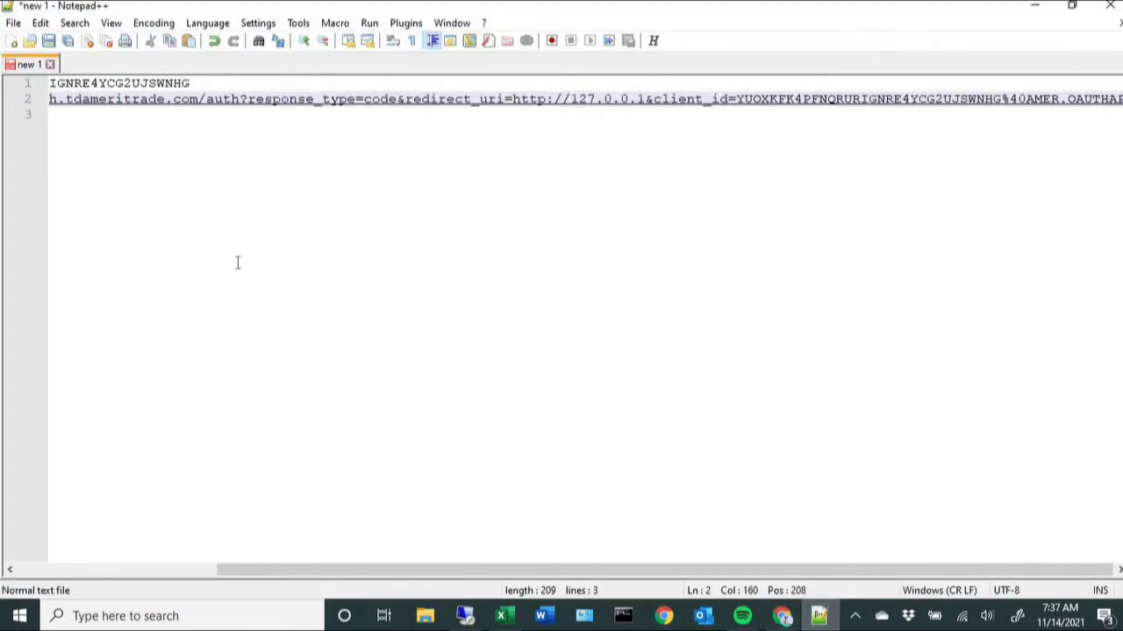
pyautogui.press('Return')
pyautogui.press('Return')
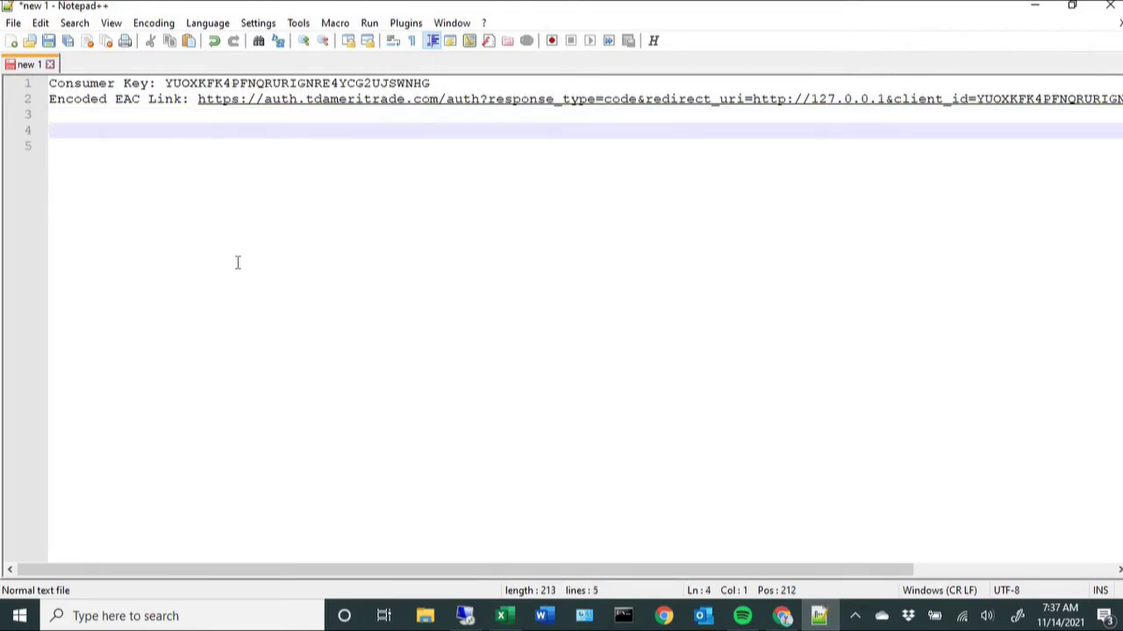
pyautogui.hotkey('ctrl', 'v')
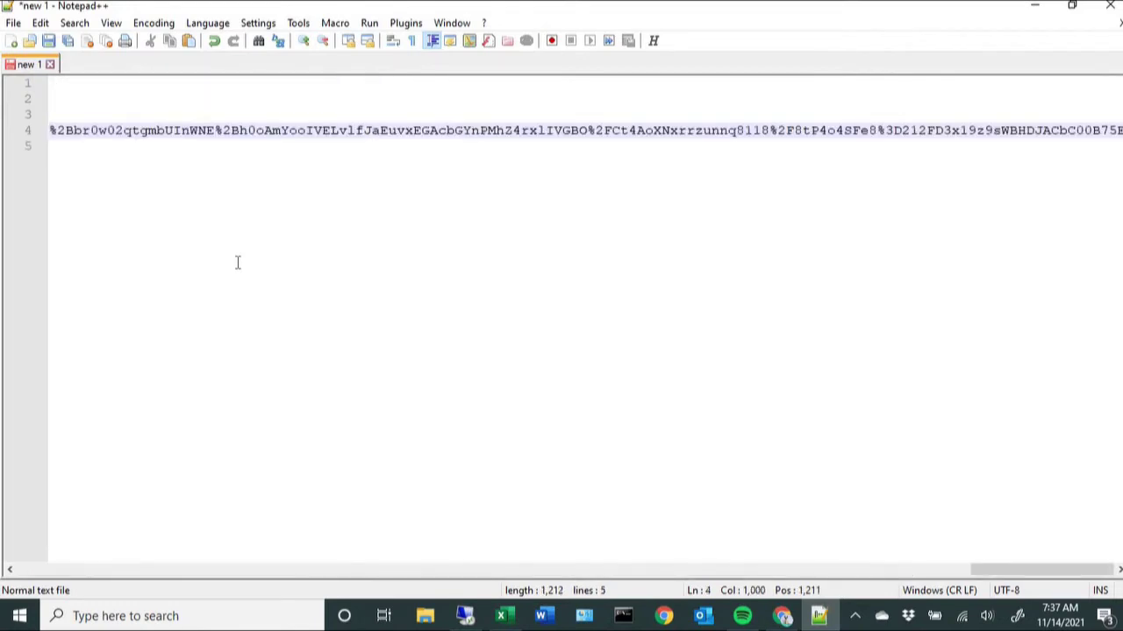
pyautogui.press('Home')
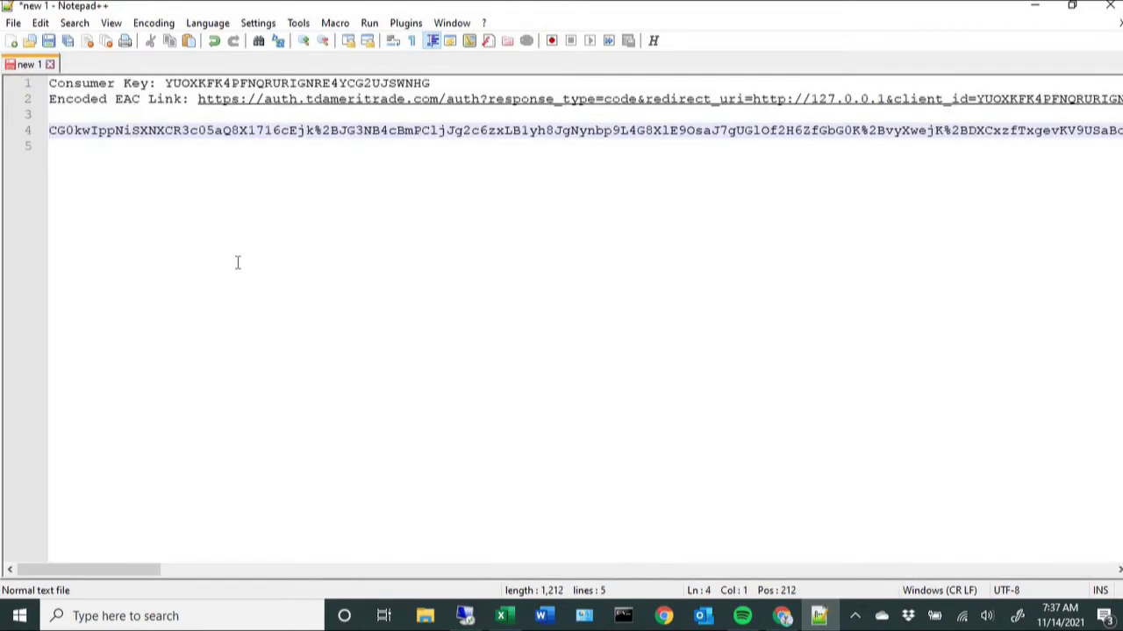
# Step: Label the pasted authorization code on line 4 with "EAC:" in front of it
pyautogui.write('Code:')
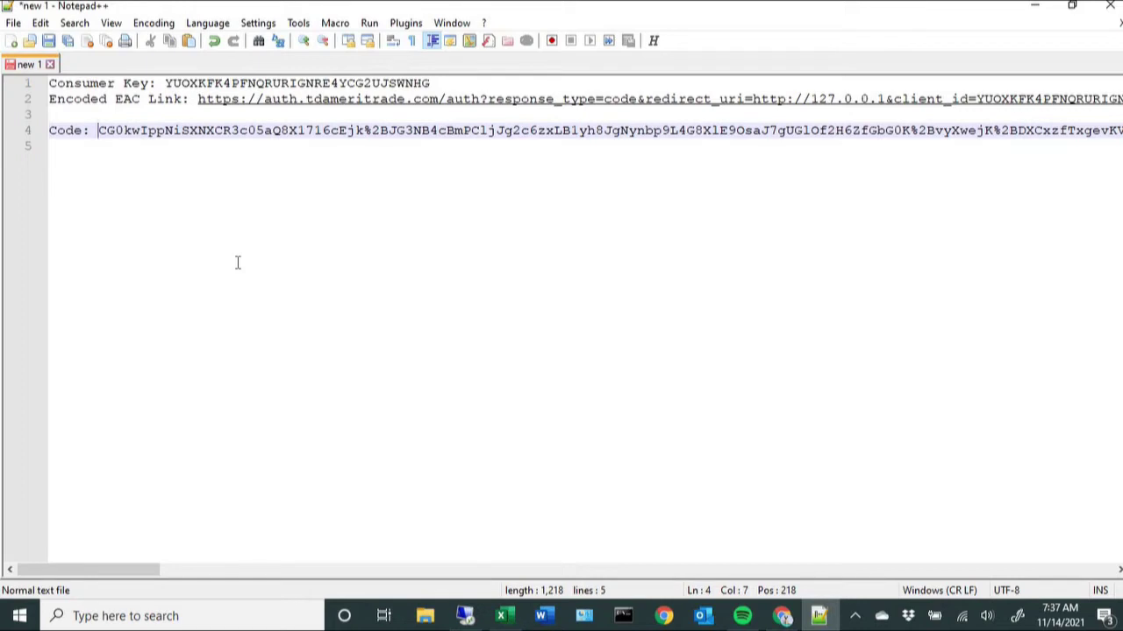
pyautogui.press('Left')
pyautogui.press('Left')
pyautogui.press('BackSpace')
pyautogui.press('BackSpace')
pyautogui.press('BackSpace')
pyautogui.press('BackSpace')
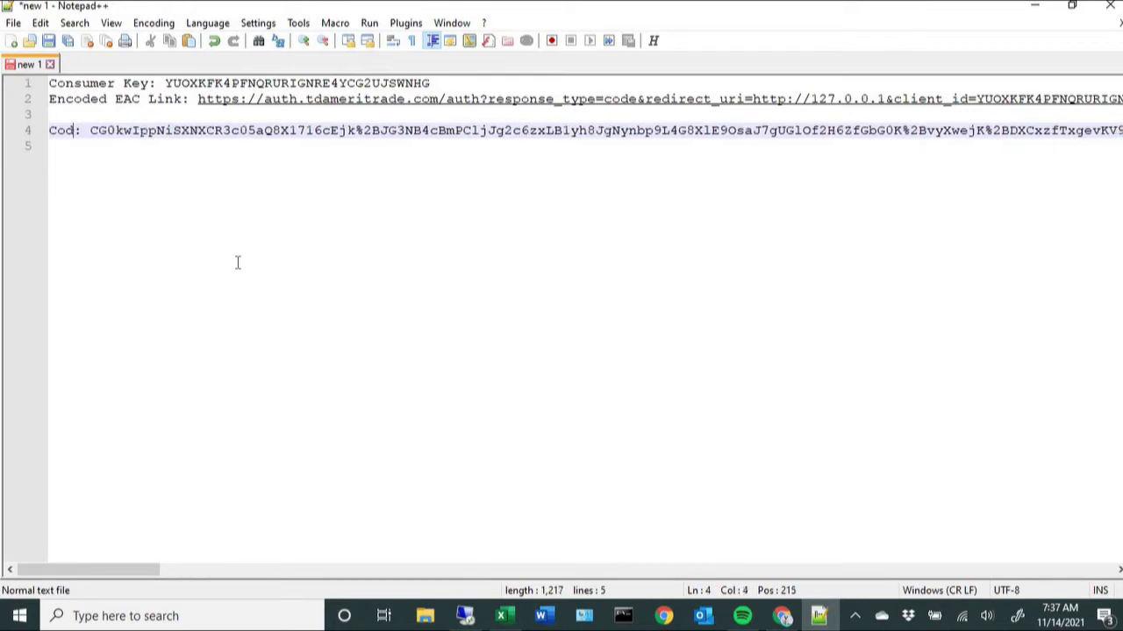
pyautogui.write('EAC')
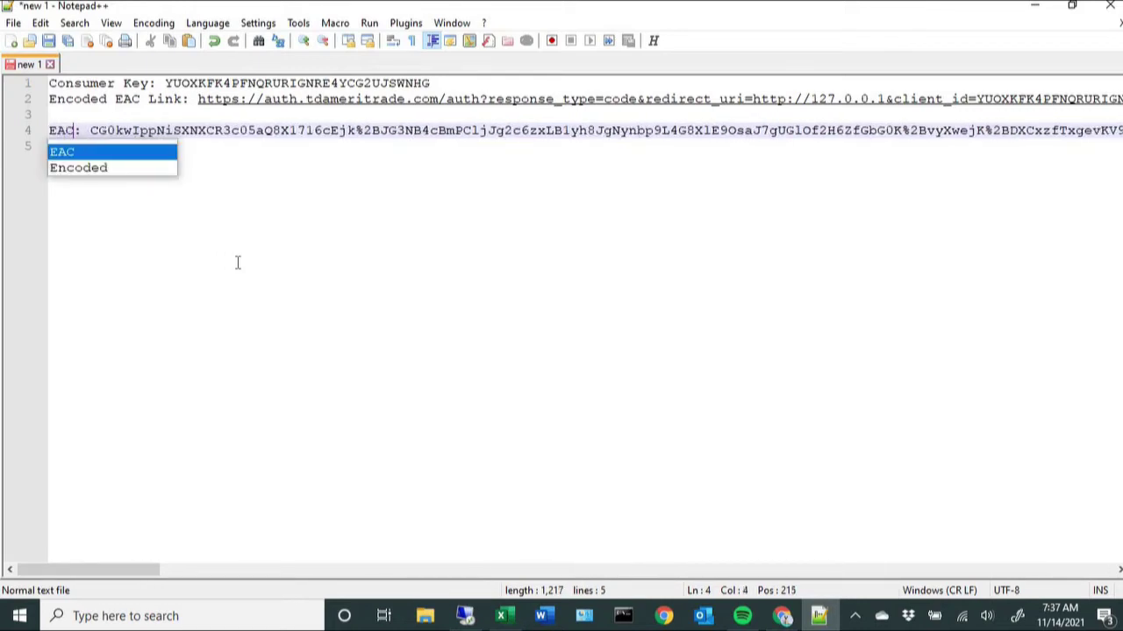
pyautogui.click(237, 262)
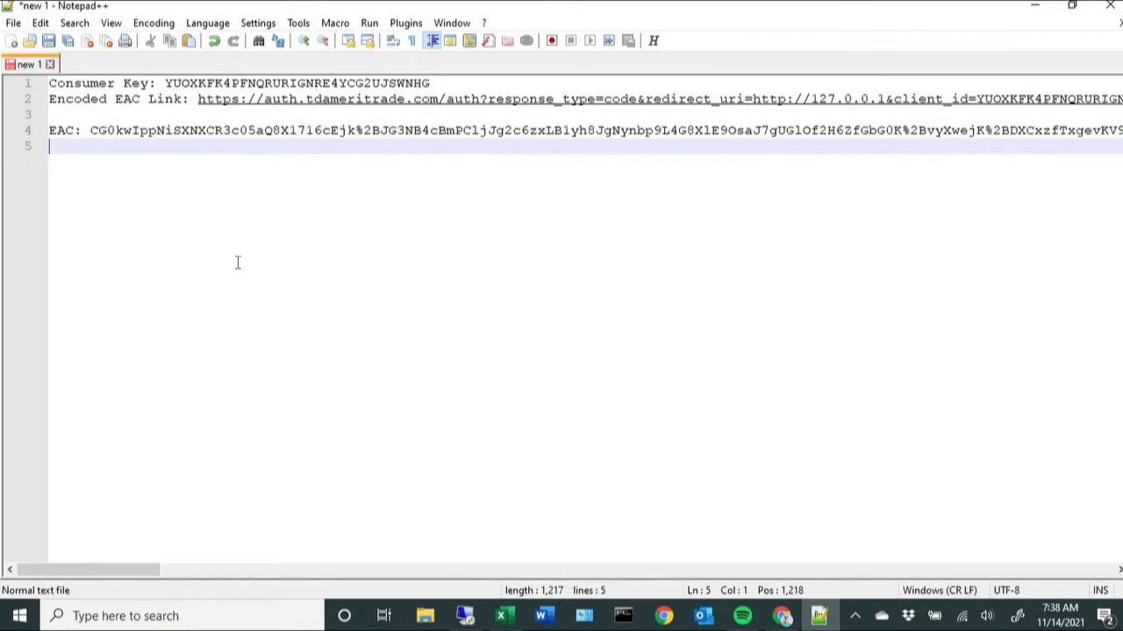
# Step: Extend the label on line 4 to "Encoded EAC:" and place the cursor just before the code
pyautogui.press('Up')
pyautogui.write('Enc')
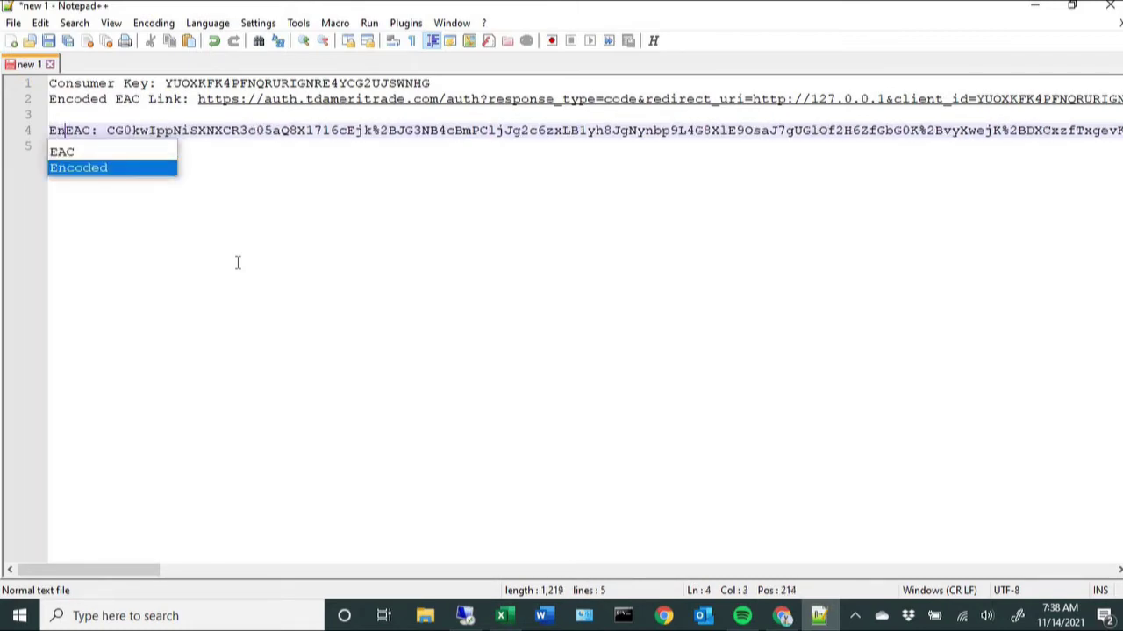
pyautogui.write('oded')
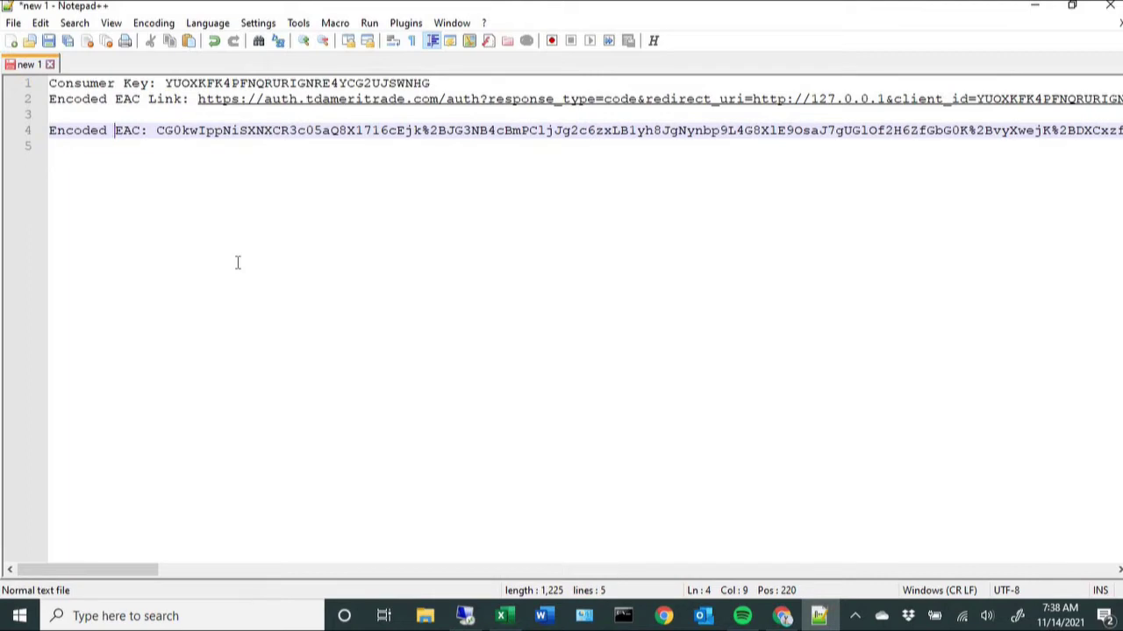
pyautogui.click(156, 129)
# Step: Switch to Chrome, copy the dencoder address from step 7 of the WattCo instructions, and open it in a new tab
pyautogui.click(781, 617)
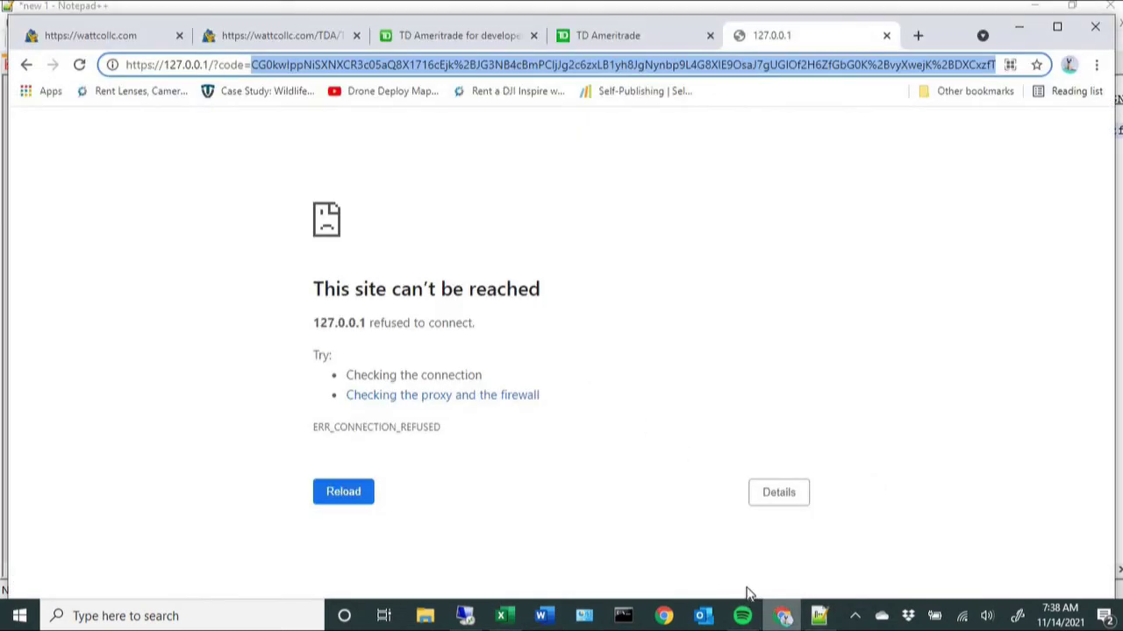
pyautogui.click(279, 36)
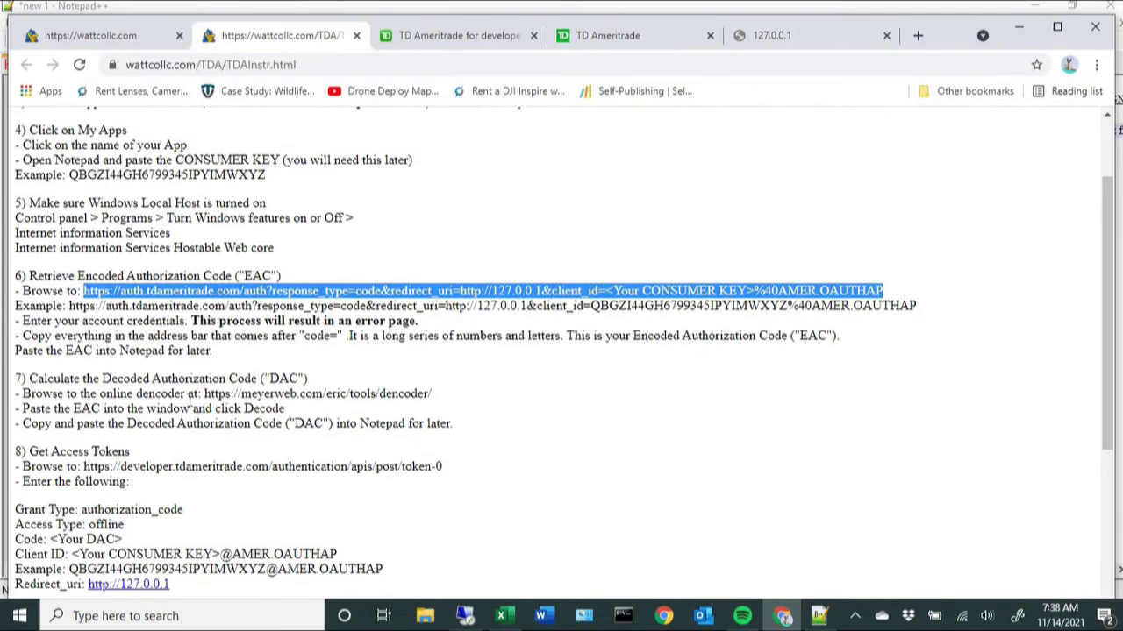
pyautogui.scroll(-1, 167, 390)
pyautogui.scroll(-1, 167, 368)
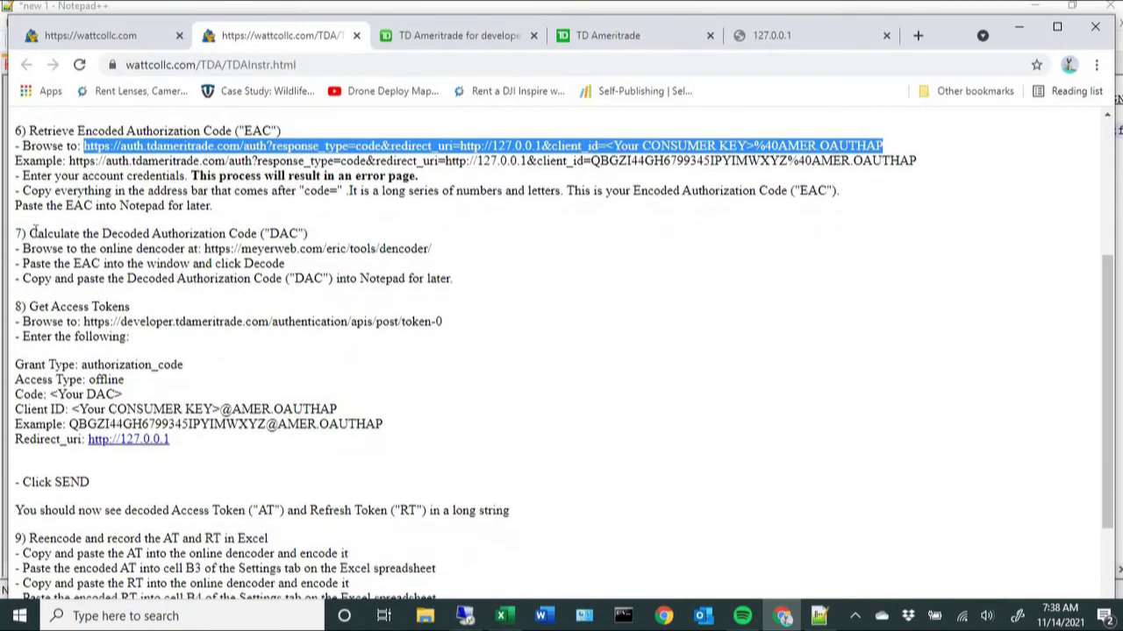
pyautogui.click(130, 252)
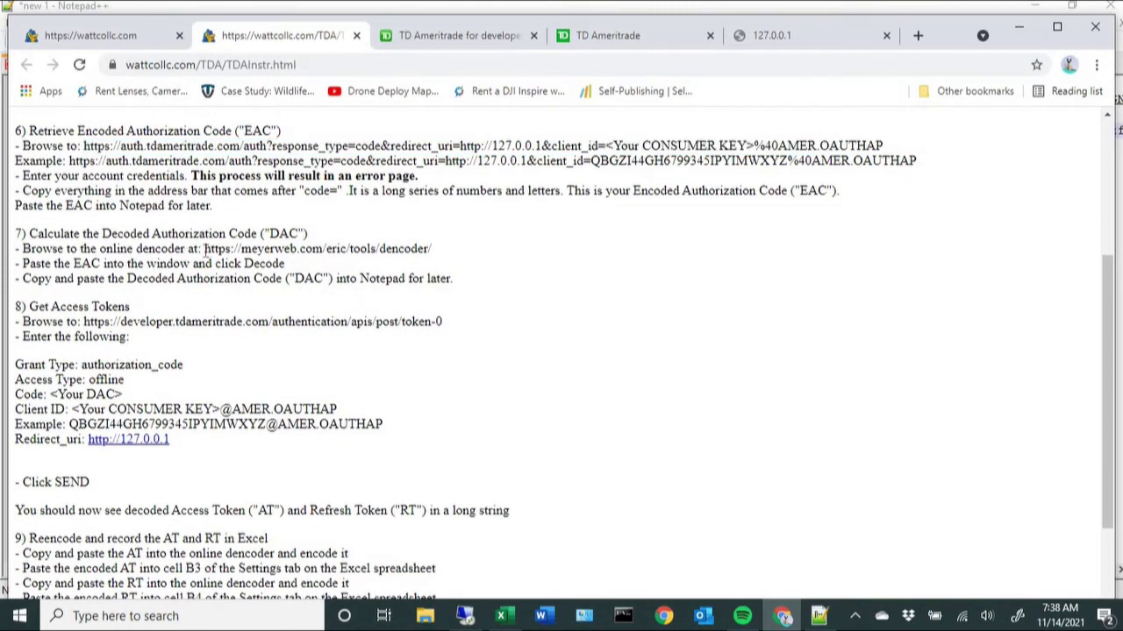
pyautogui.moveTo(205, 250); pyautogui.dragTo(429, 254)
pyautogui.hotkey('ctrl', 'c')
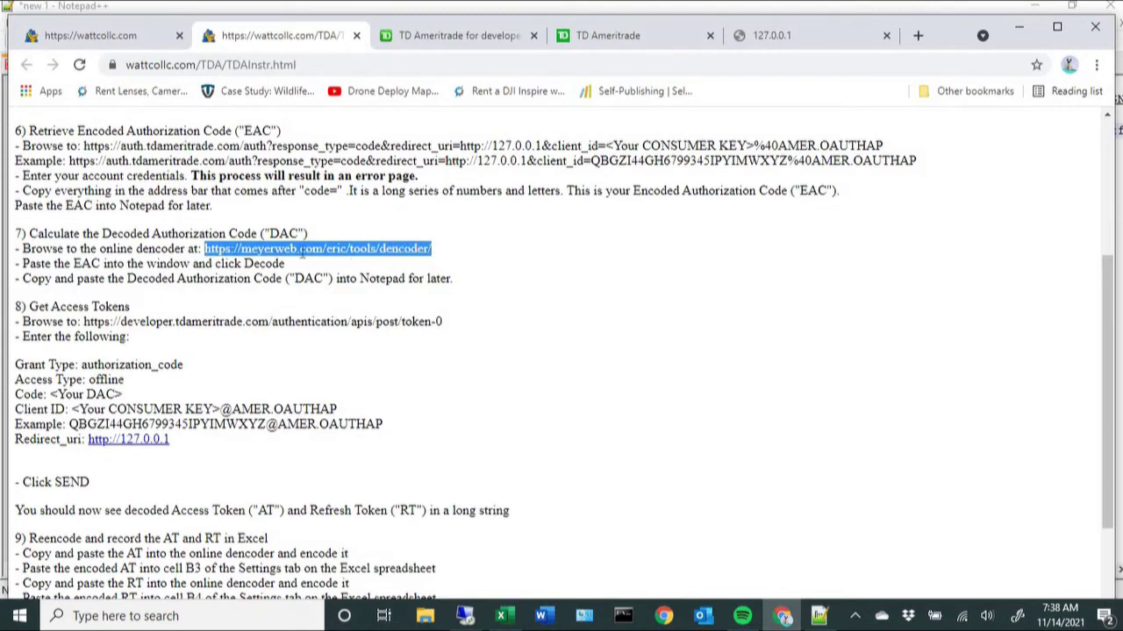
pyautogui.rightClick(302, 253)
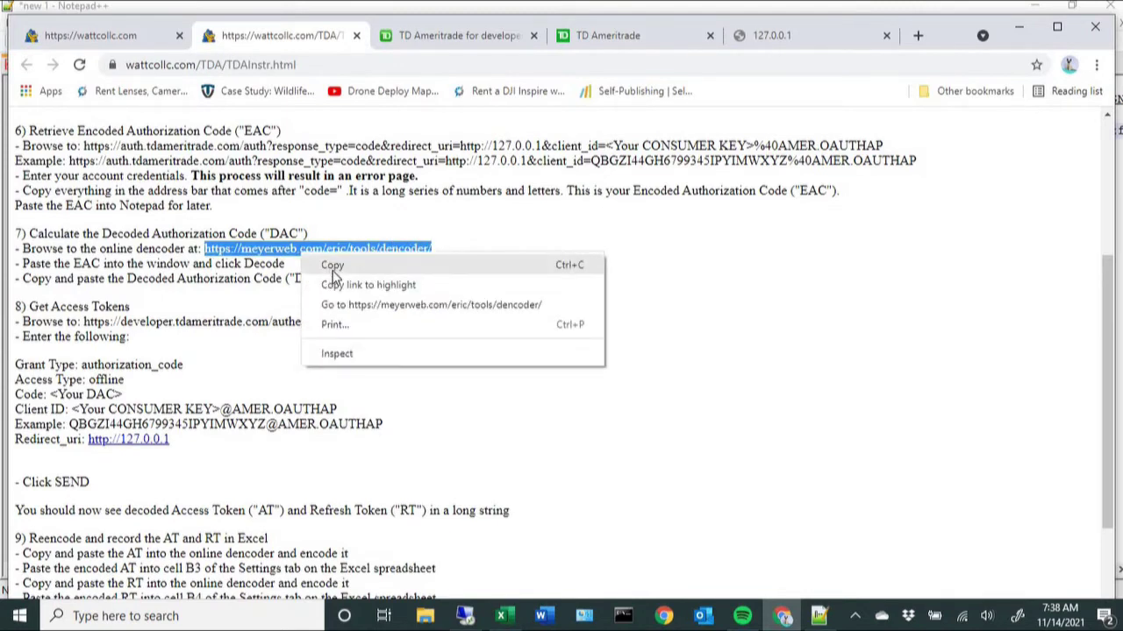
pyautogui.click(332, 269)
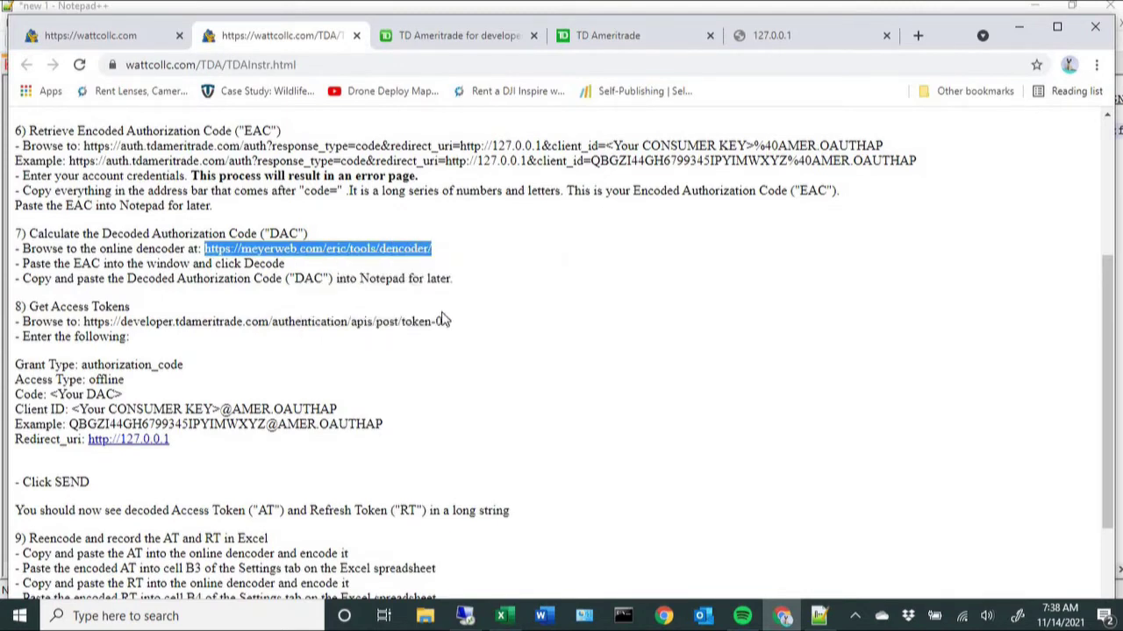
pyautogui.click(917, 36)
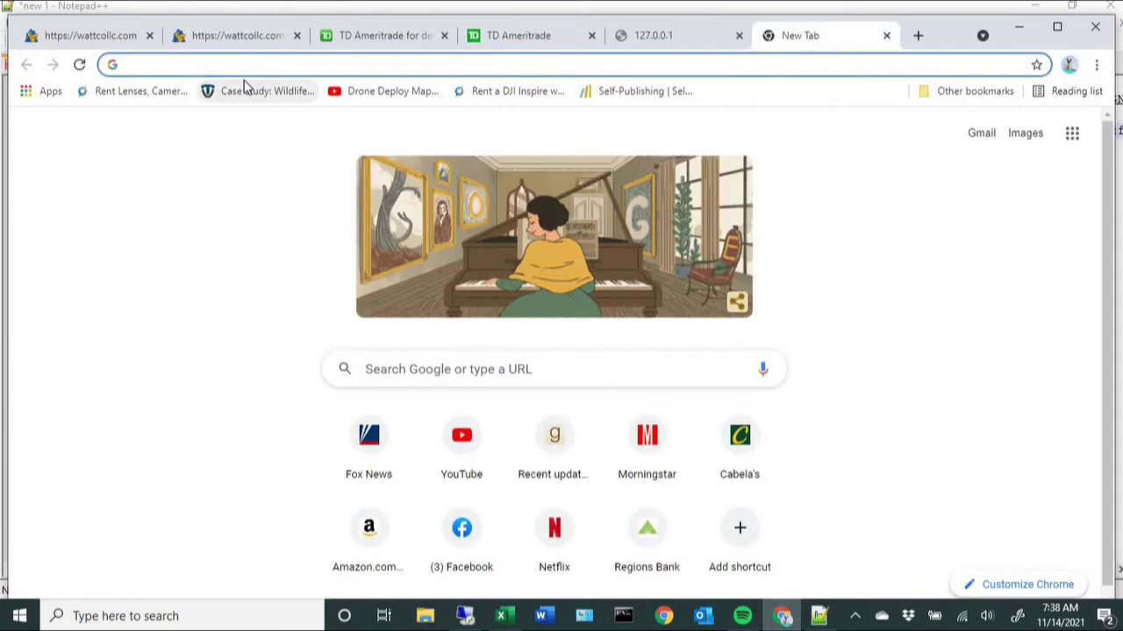
pyautogui.hotkey('ctrl', 'v')
pyautogui.press('Return')
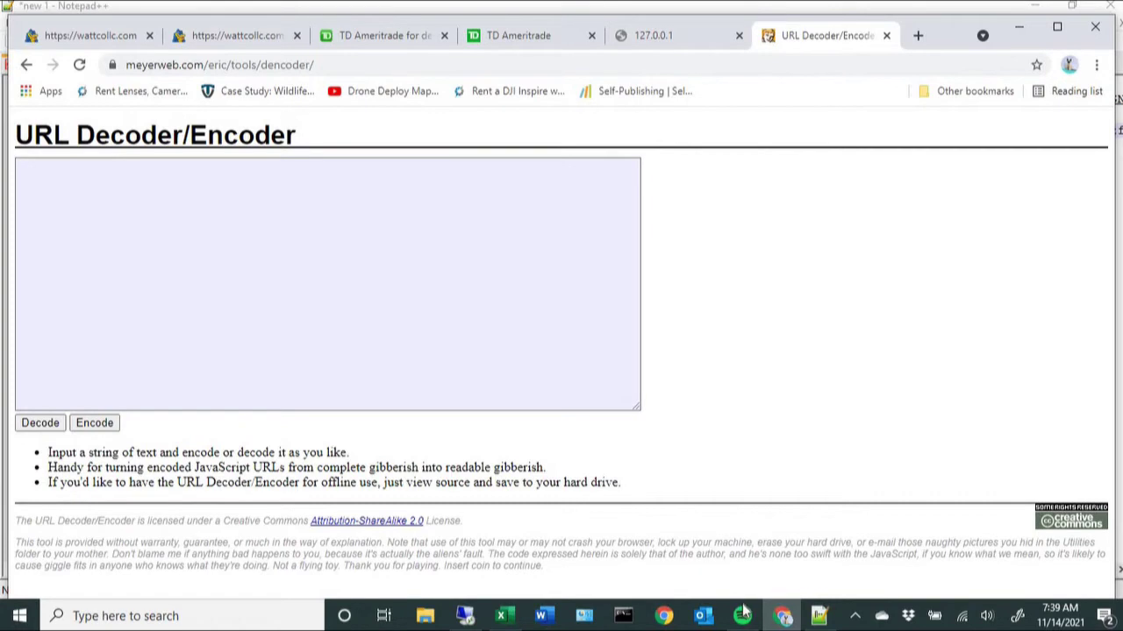
# Step: Copy the encoded authorization code from line 4 in Notepad++ and decode it in Chrome's URL Decoder/Encoder page
pyautogui.click(818, 615)
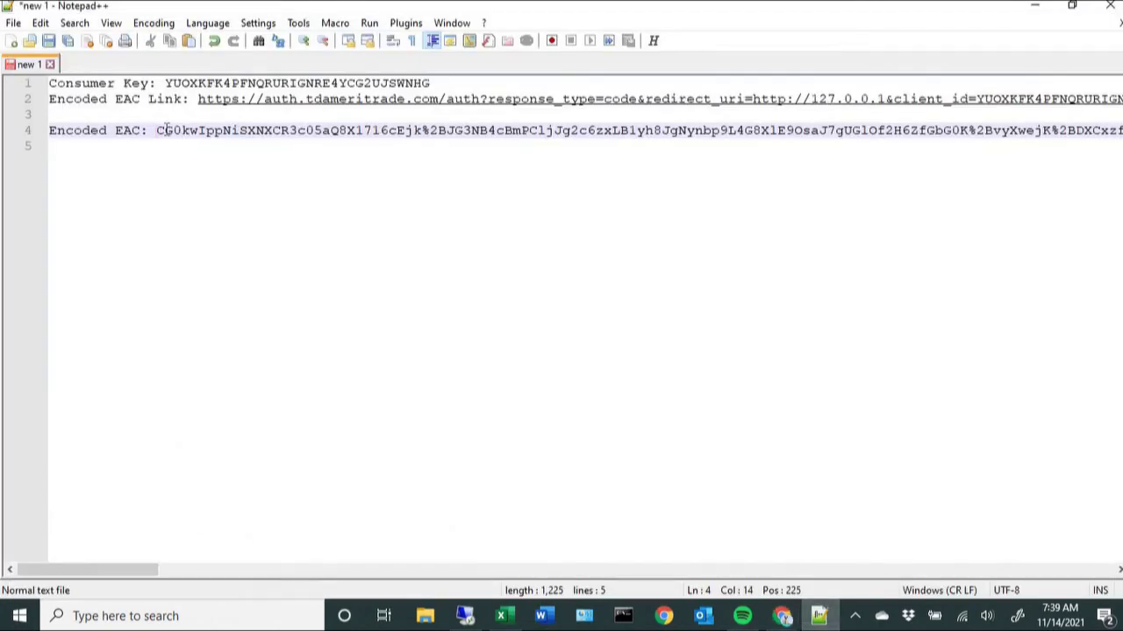
pyautogui.hotkey('shift', 'End')
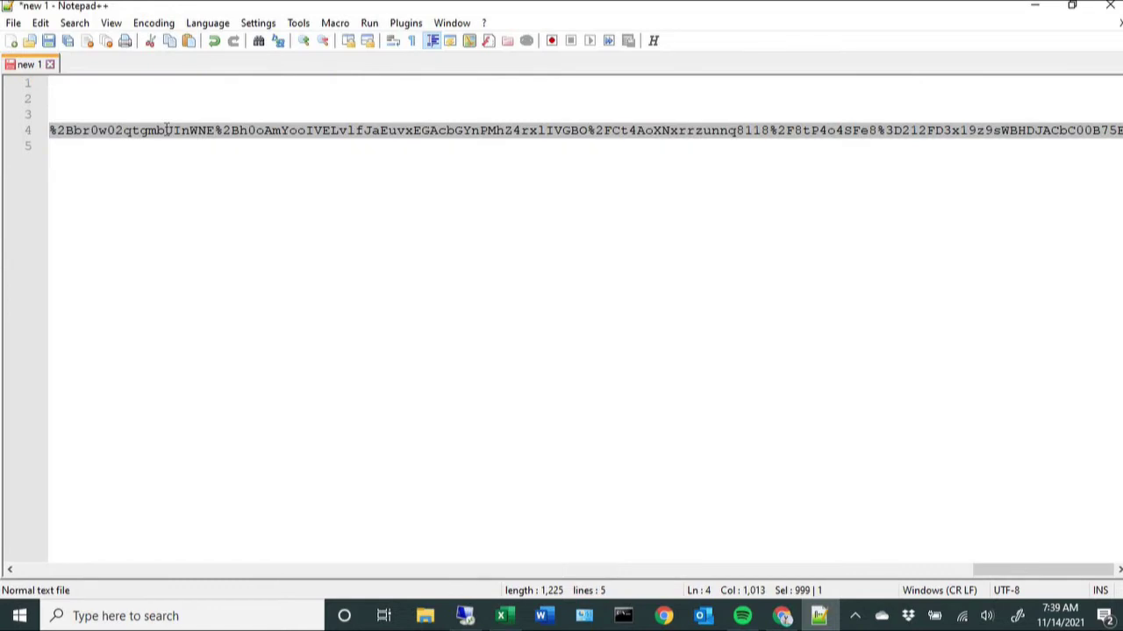
pyautogui.click(783, 616)
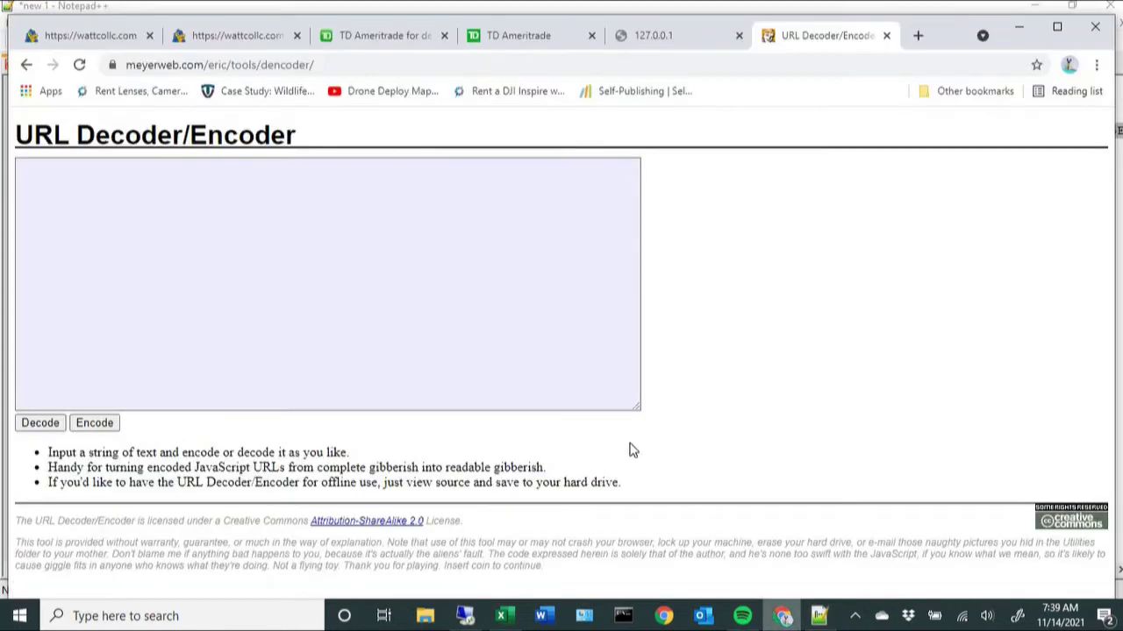
pyautogui.click(218, 246)
pyautogui.hotkey('ctrl', 'v')
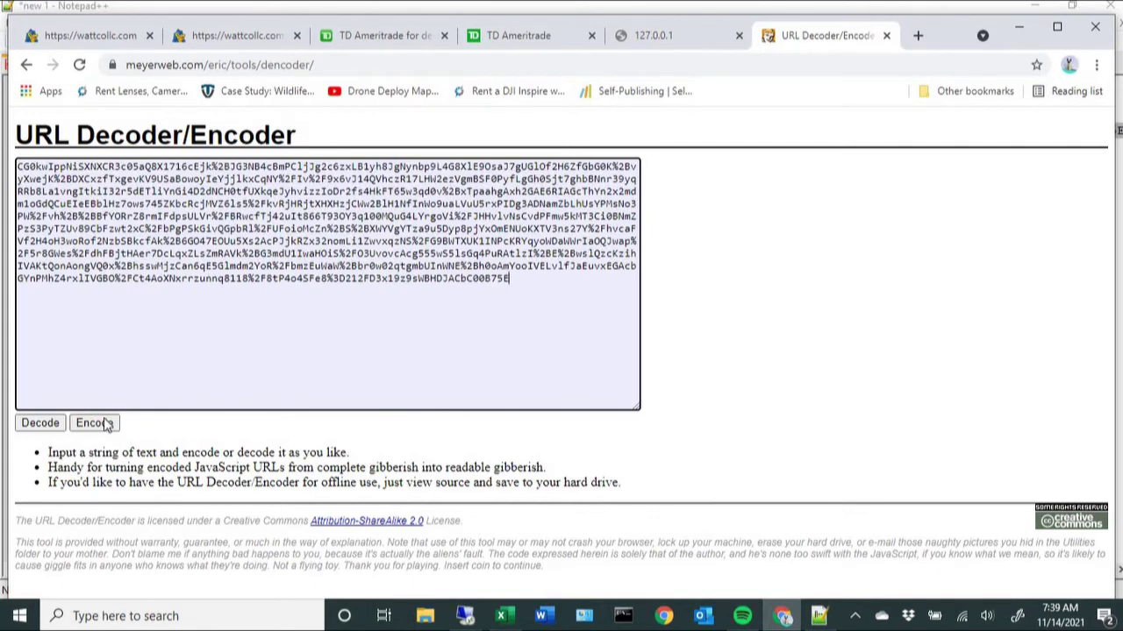
pyautogui.click(26, 428)
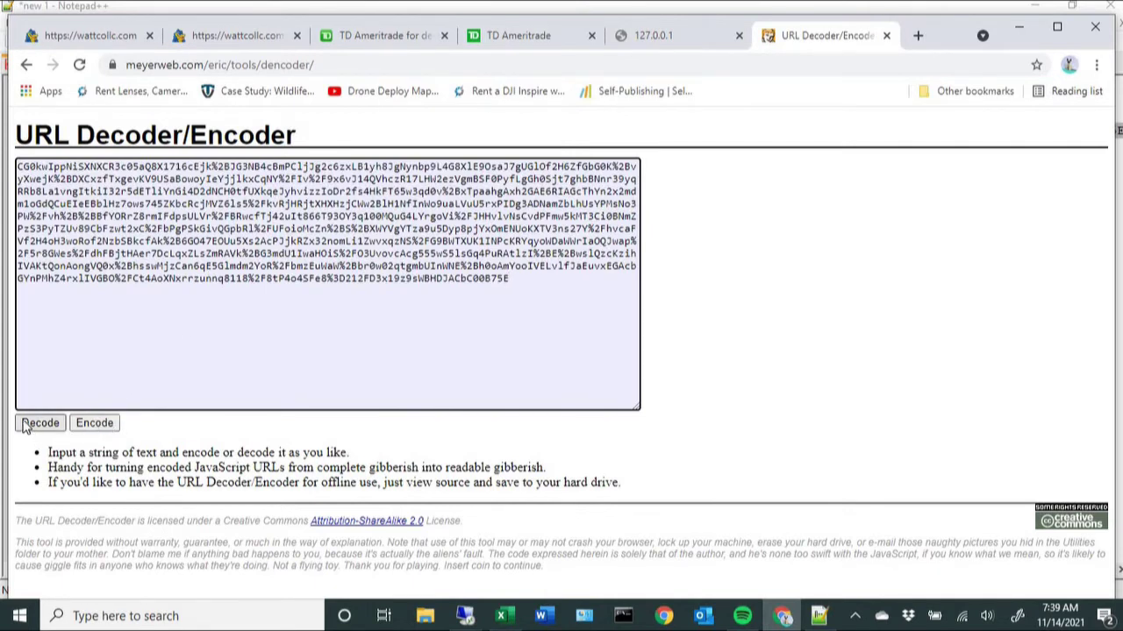
pyautogui.click(29, 426)
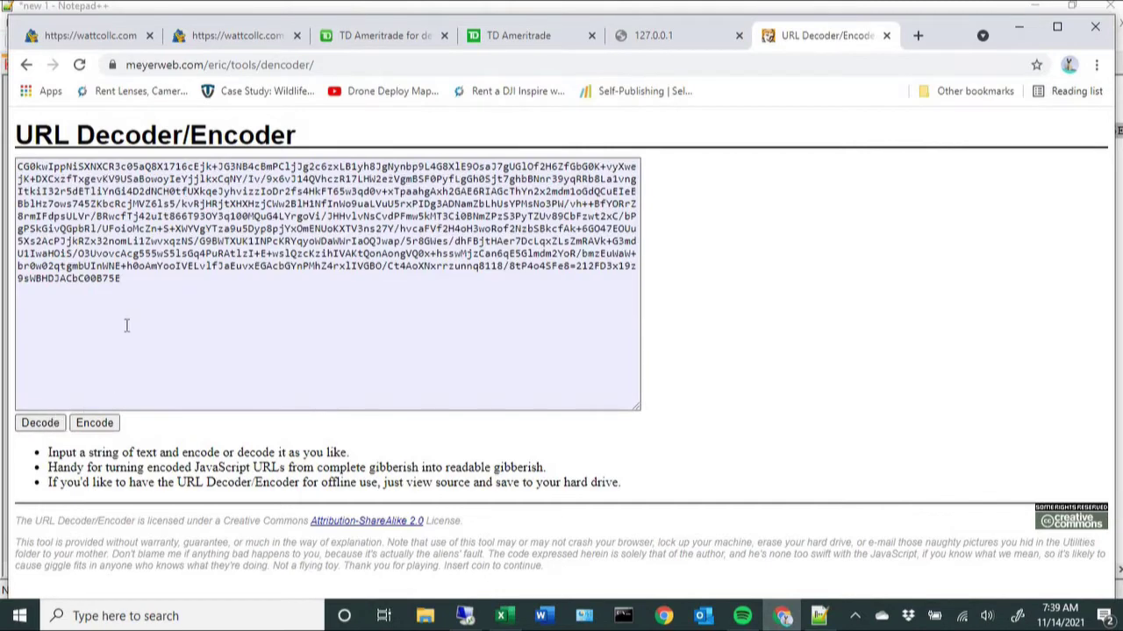
# Step: Copy the decoded authorization code into line 5 in Notepad++, labelled "Decoded EAC:", and start a new line
pyautogui.moveTo(134, 279); pyautogui.dragTo(7, 167)
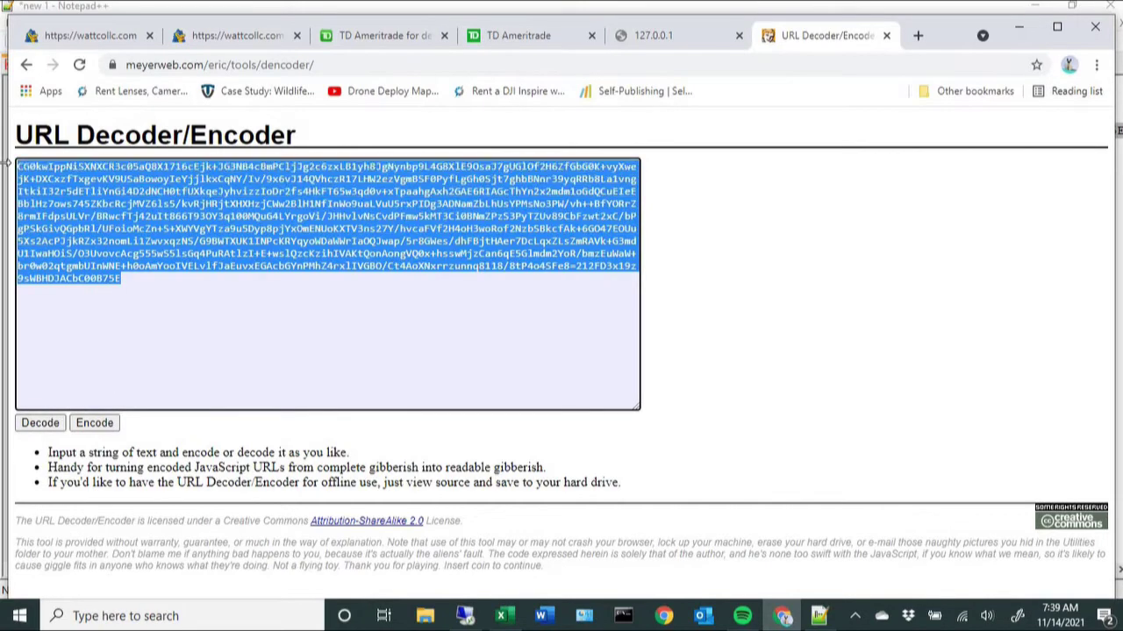
pyautogui.rightClick(55, 188)
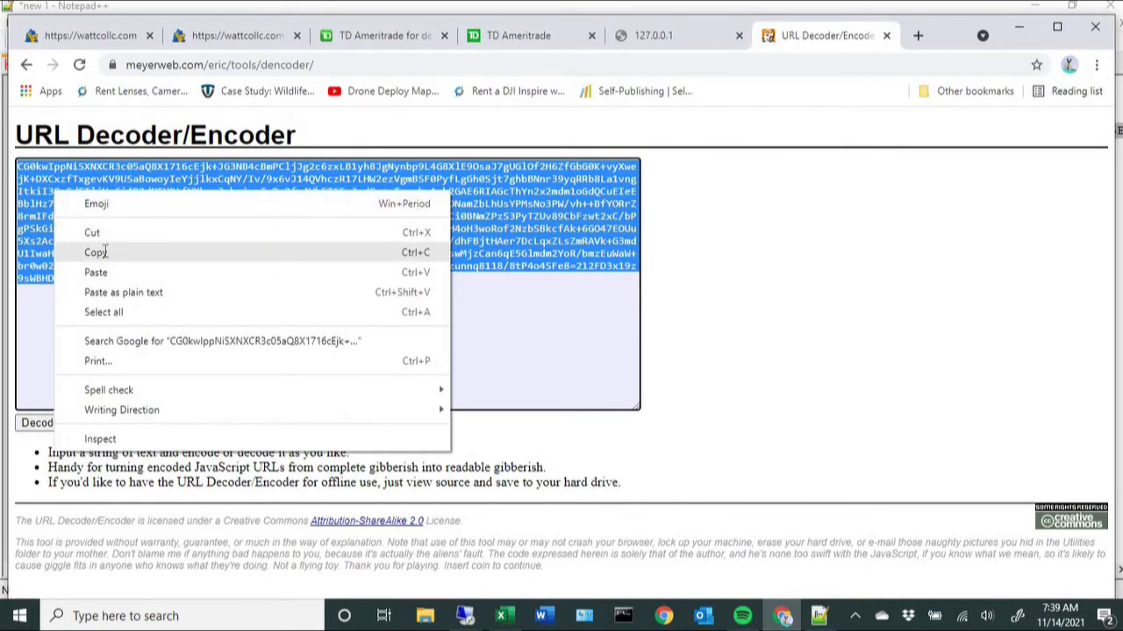
pyautogui.click(96, 252)
pyautogui.click(818, 616)
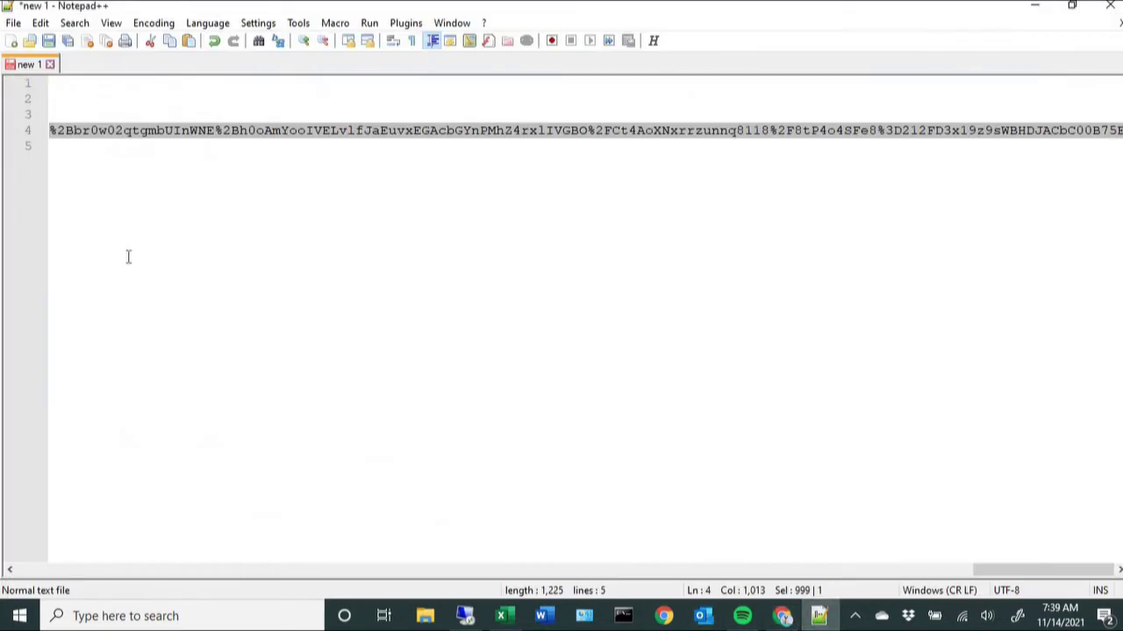
pyautogui.click(120, 197)
pyautogui.write('D')
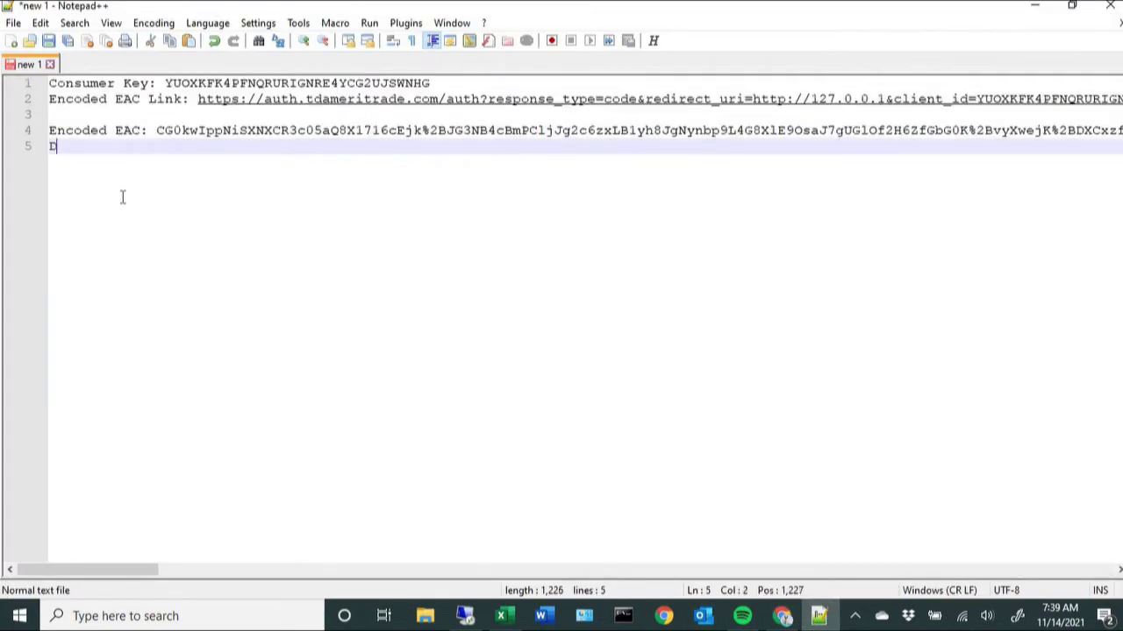
pyautogui.write('ecoded EAC:')
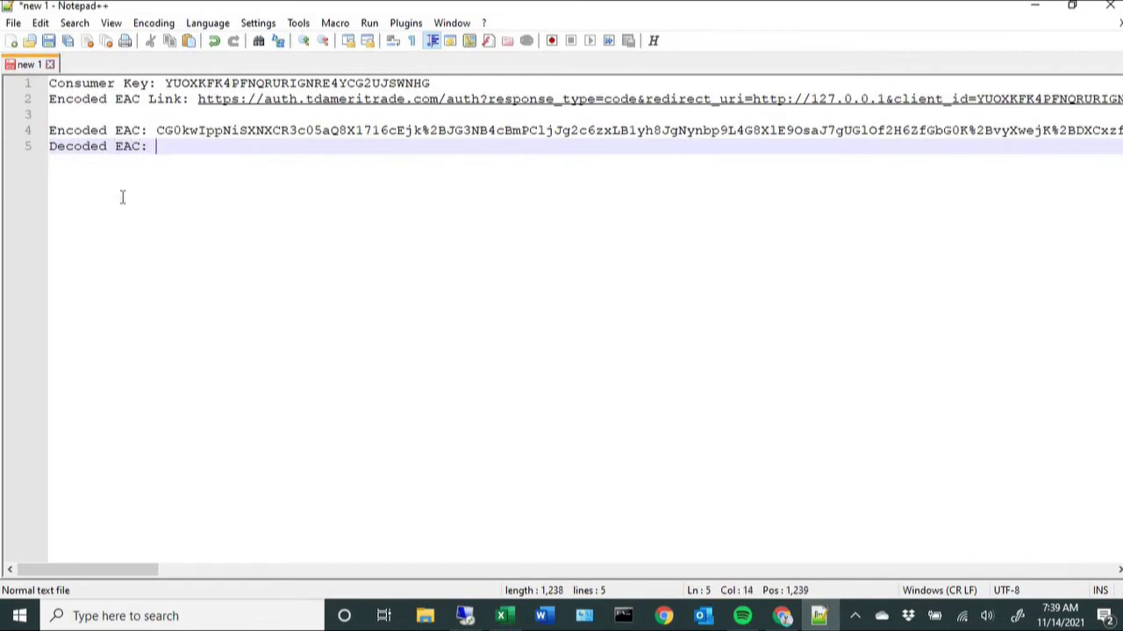
pyautogui.hotkey('ctrl', 'v')
pyautogui.press('Return')
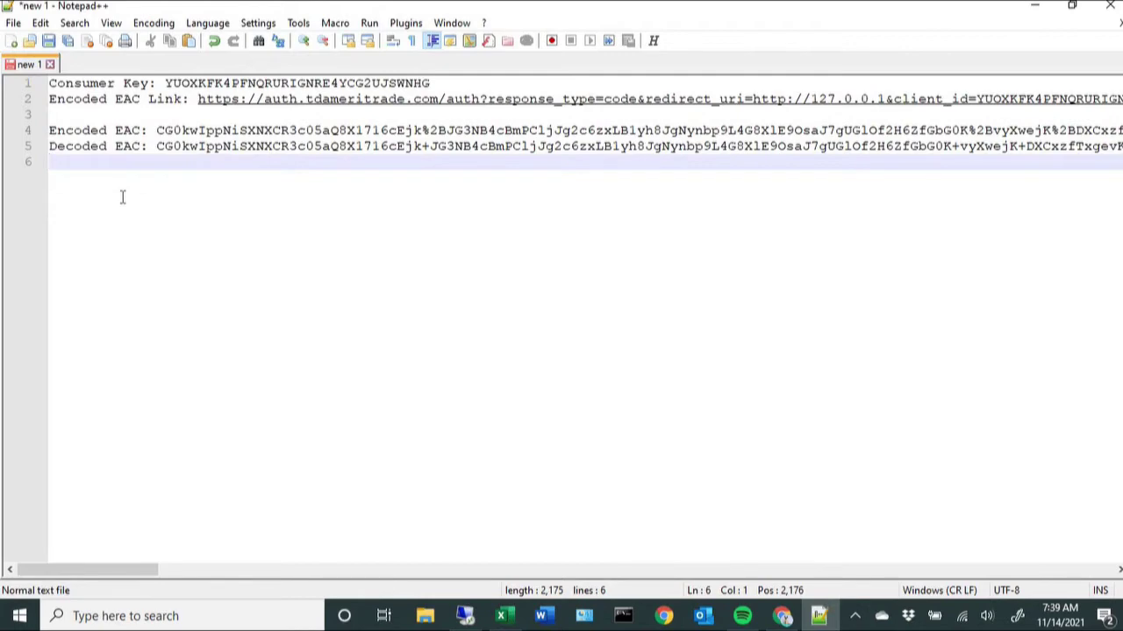
# Step: Switch to Chrome, copy the access-token page address from step 8 of the WattCo instructions, and open it in a new tab
pyautogui.click(765, 601)
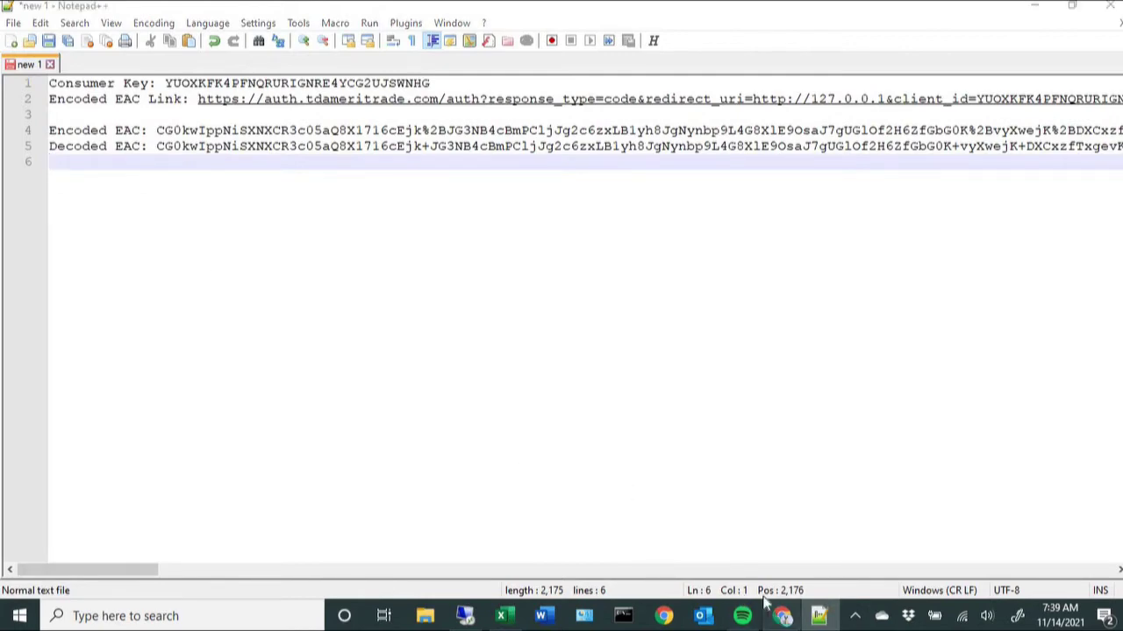
pyautogui.click(237, 39)
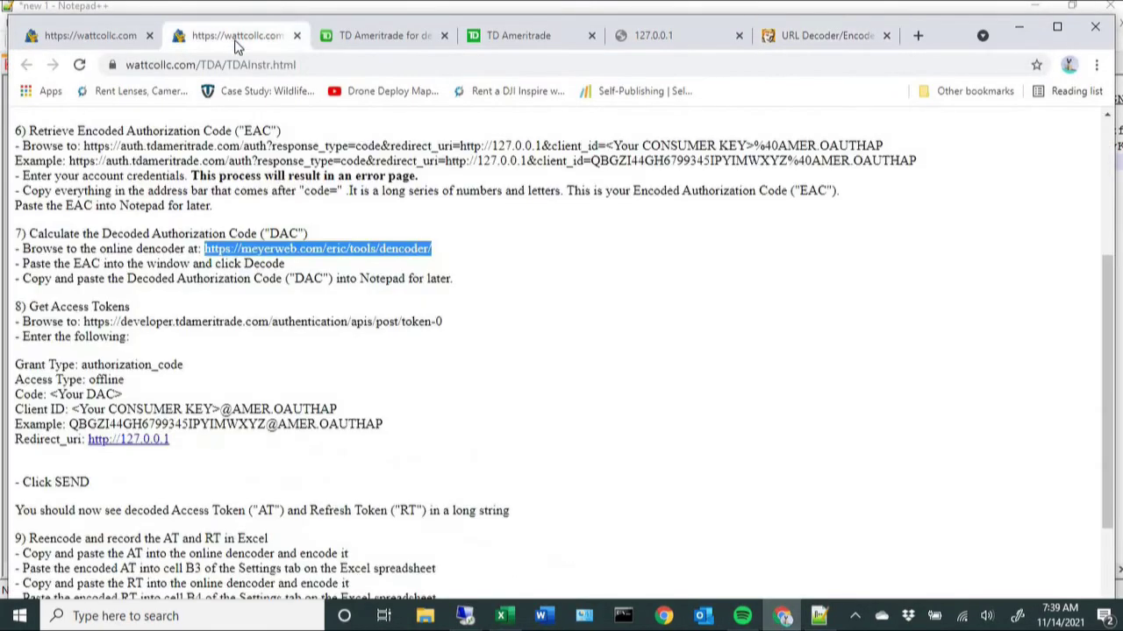
pyautogui.click(224, 360)
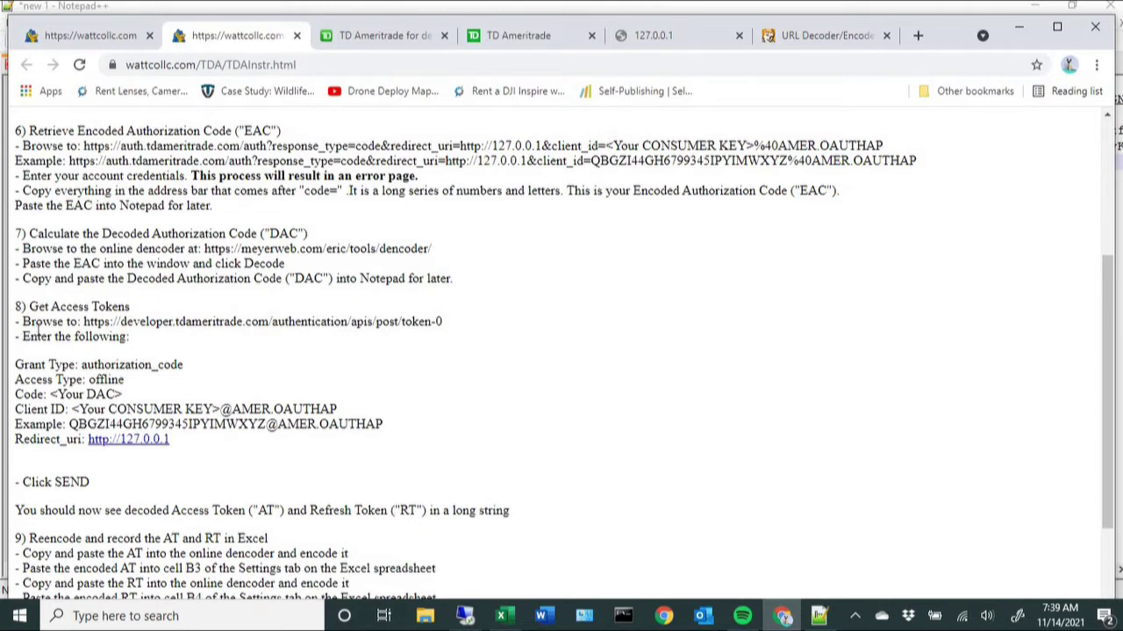
pyautogui.moveTo(84, 321); pyautogui.dragTo(474, 333)
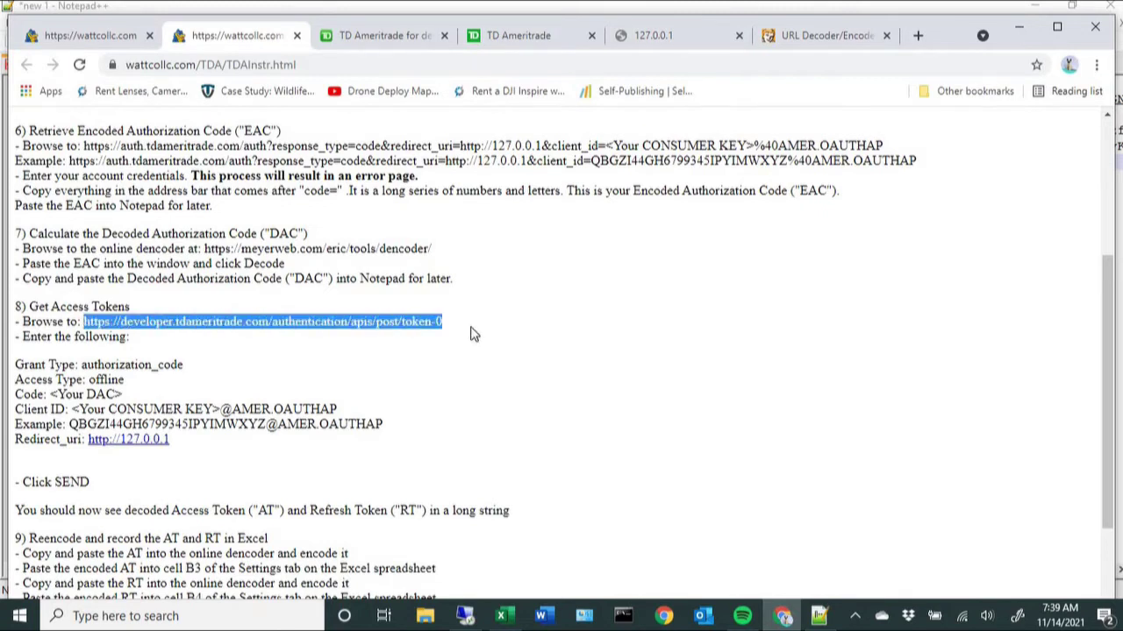
pyautogui.rightClick(253, 329)
pyautogui.click(282, 342)
pyautogui.click(917, 41)
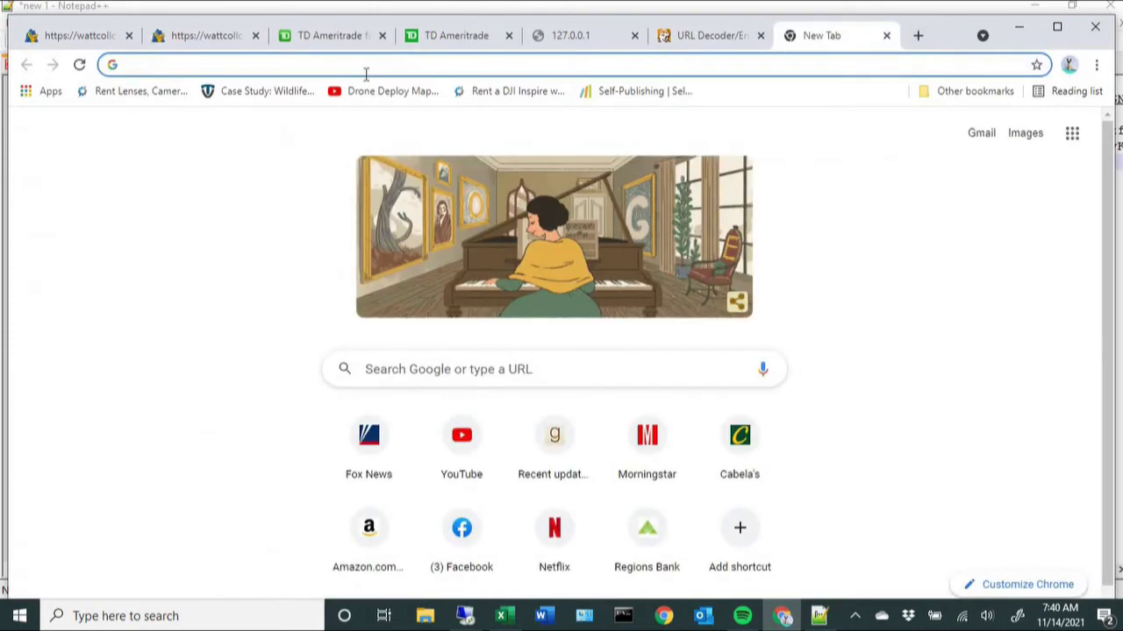
pyautogui.hotkey('ctrl', 'v')
pyautogui.press('Return')
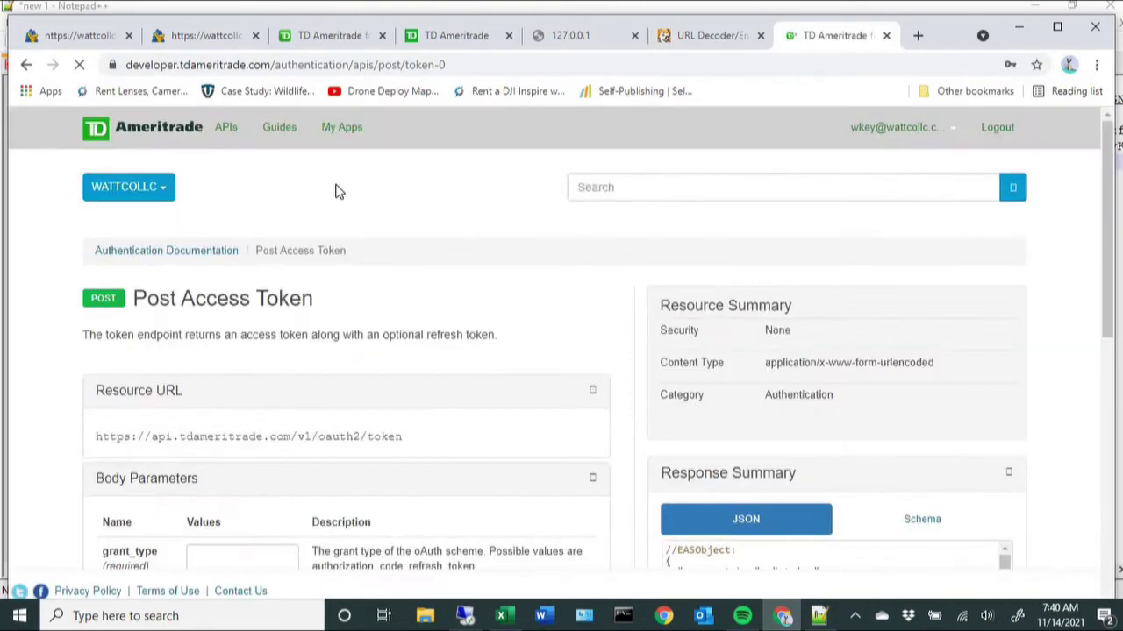
# Step: In the access token body parameters, set grant_type to "authorization_code" and access_type to "offline", leaving refresh_token empty
pyautogui.scroll(-3, 338, 191)
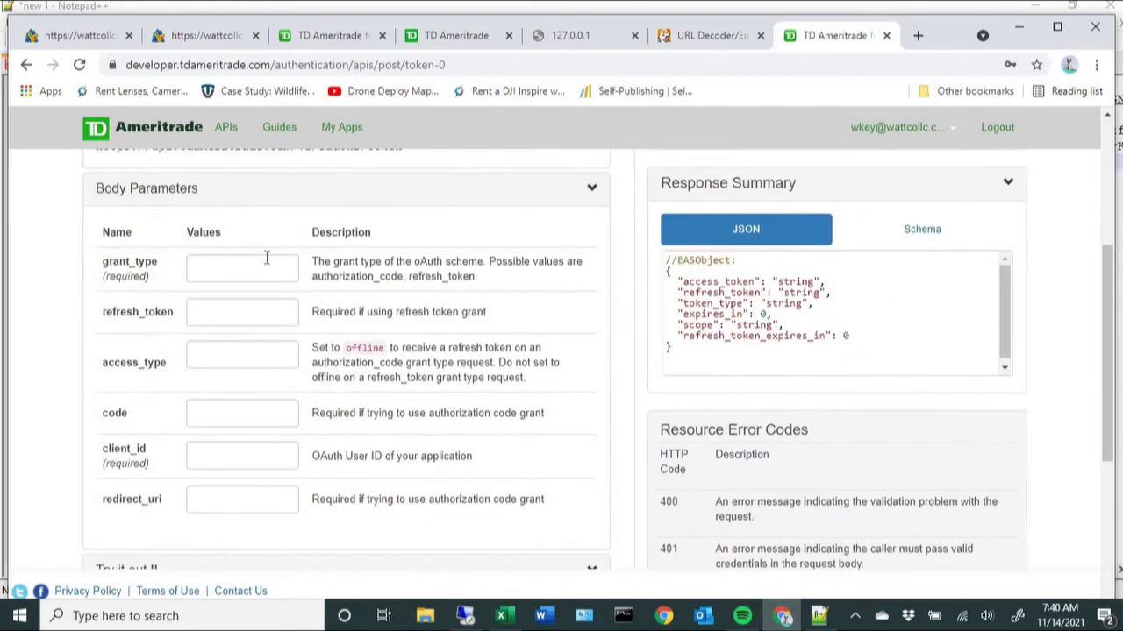
pyautogui.click(213, 267)
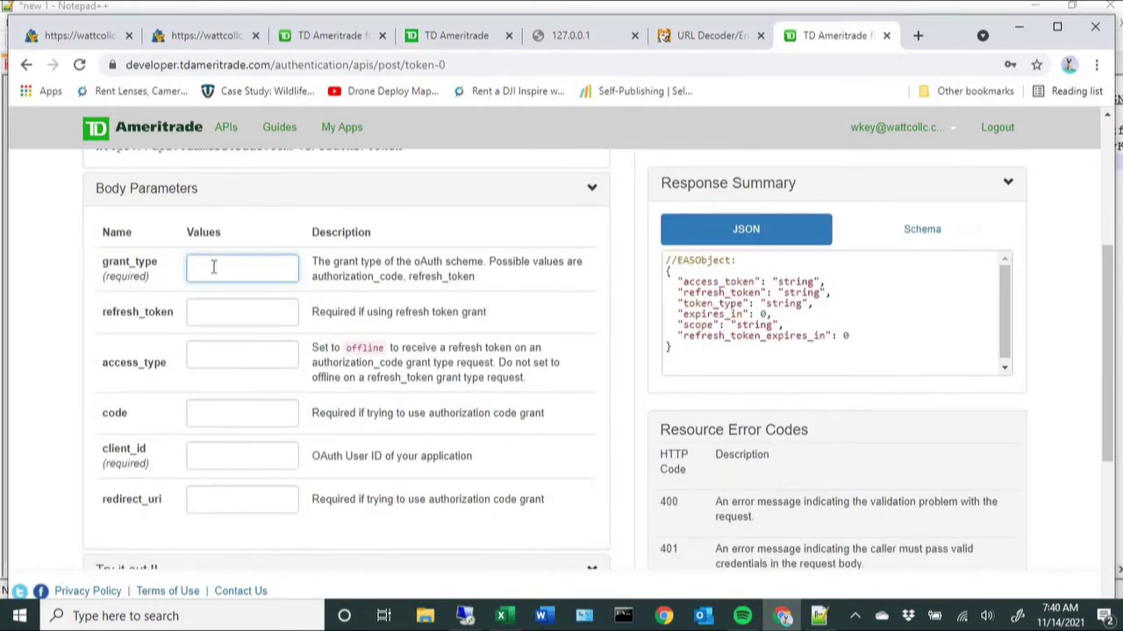
pyautogui.write('authorization_code')
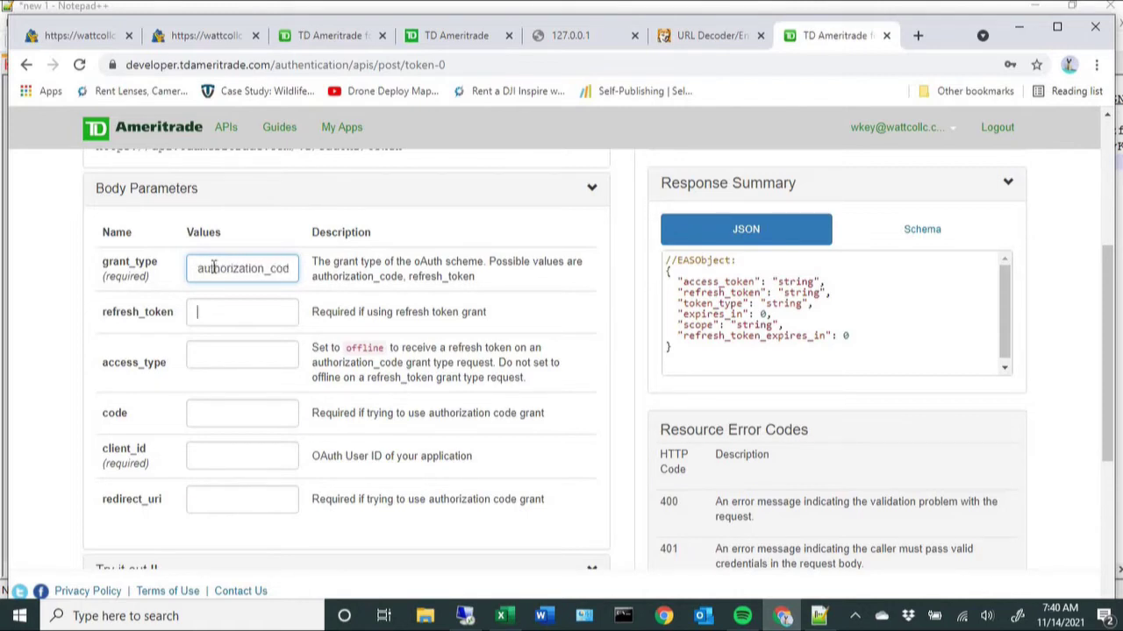
pyautogui.press('Tab')
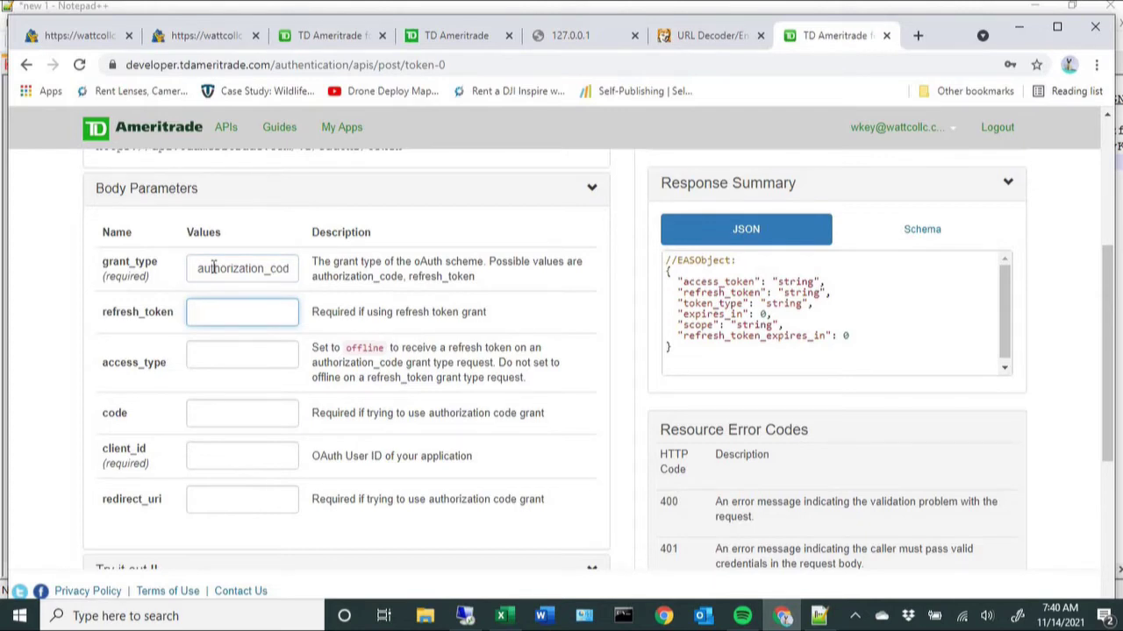
pyautogui.press('Tab')
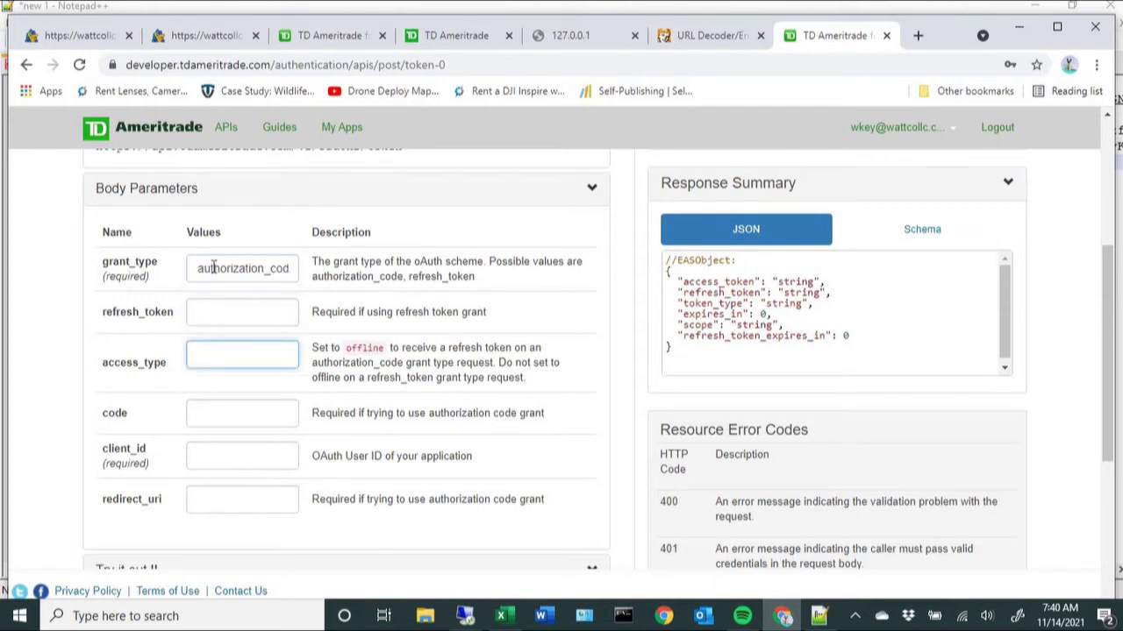
pyautogui.write('offlione')
pyautogui.press('BackSpace')
pyautogui.press('BackSpace')
pyautogui.press('BackSpace')
pyautogui.press('BackSpace')
pyautogui.write('ine')
pyautogui.press('Tab')
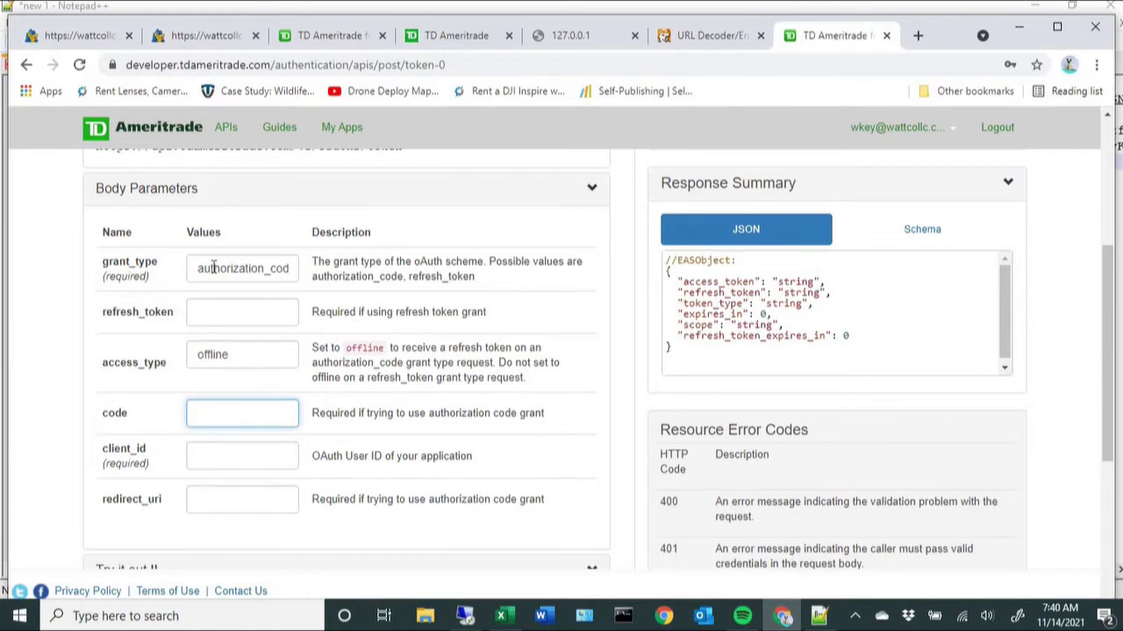
# Step: Copy the decoded authorization code from line 5 in Notepad++ and paste it into the code parameter in Chrome
pyautogui.click(818, 615)
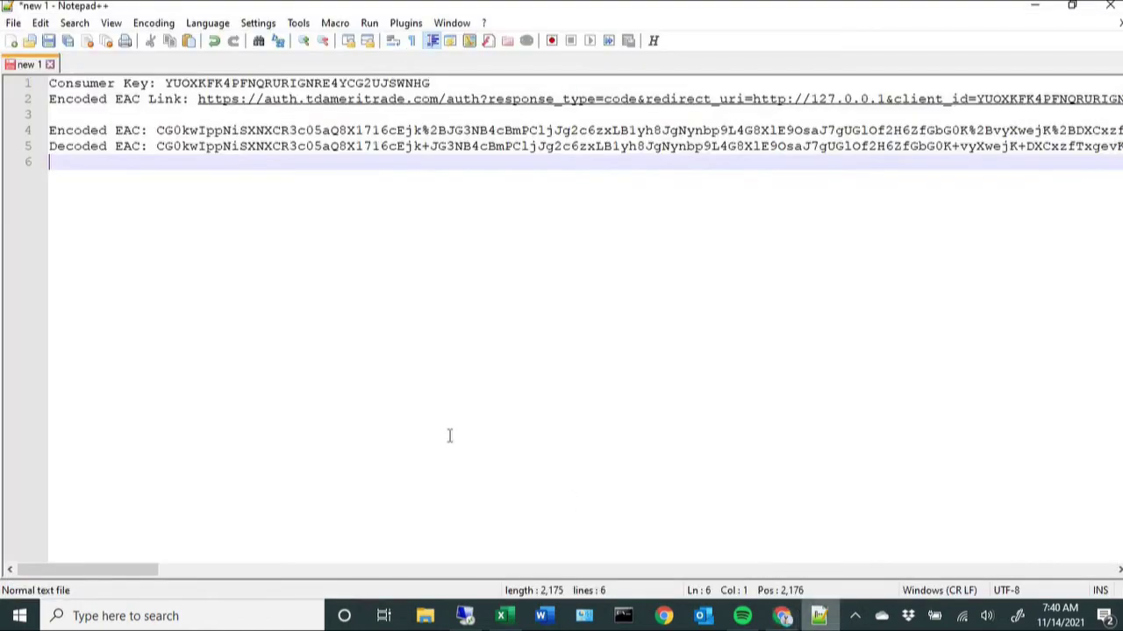
pyautogui.click(158, 147)
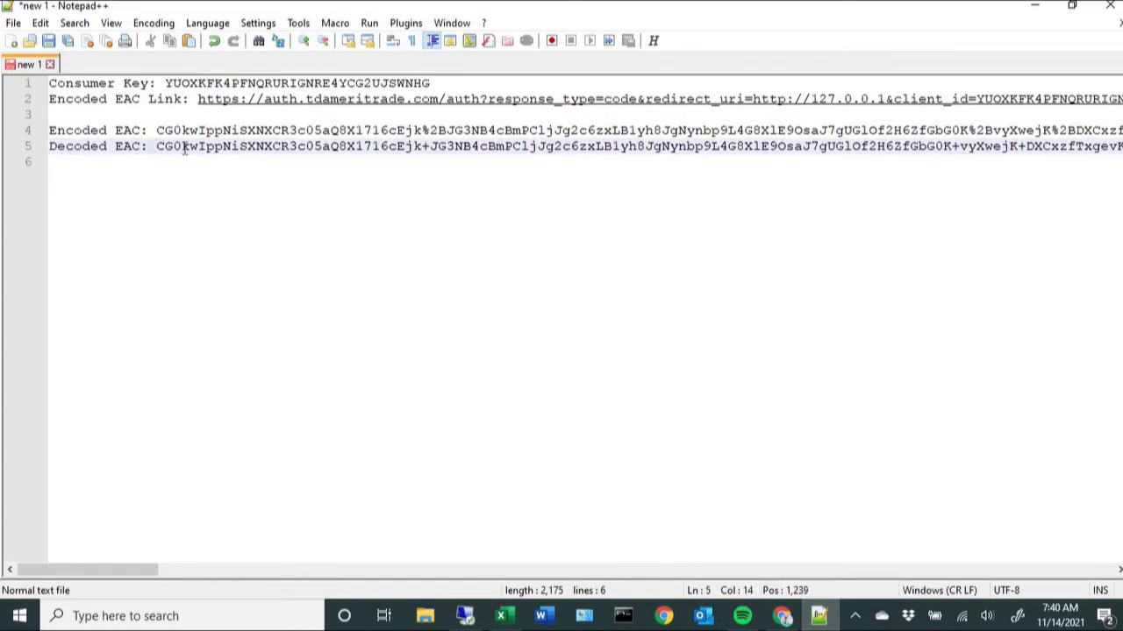
pyautogui.hotkey('shift', 'End')
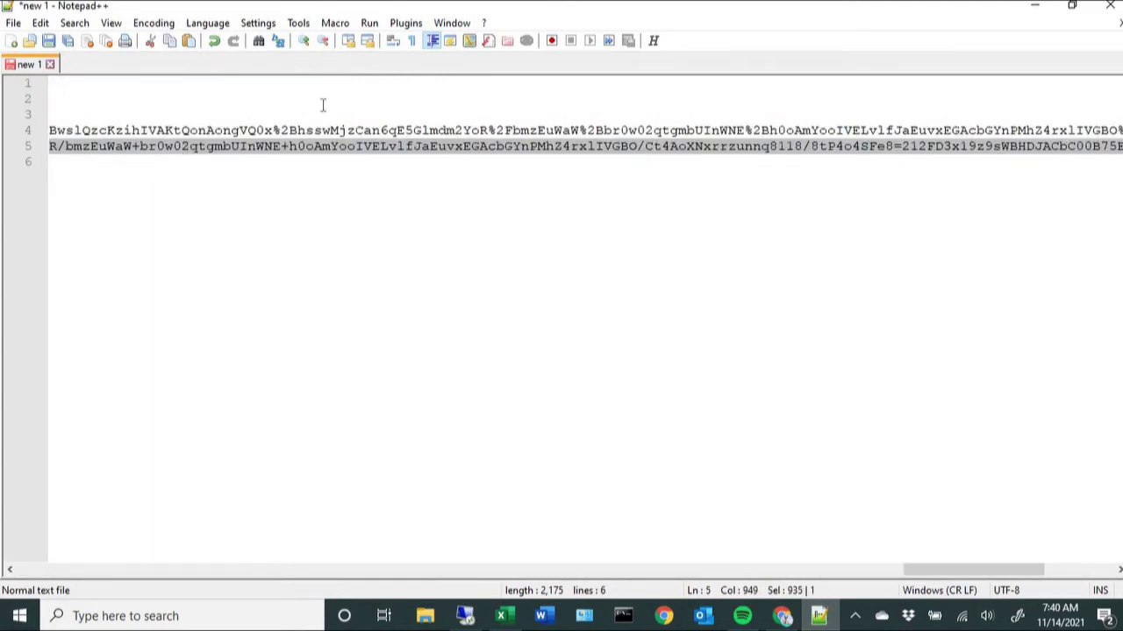
pyautogui.click(781, 616)
pyautogui.click(259, 423)
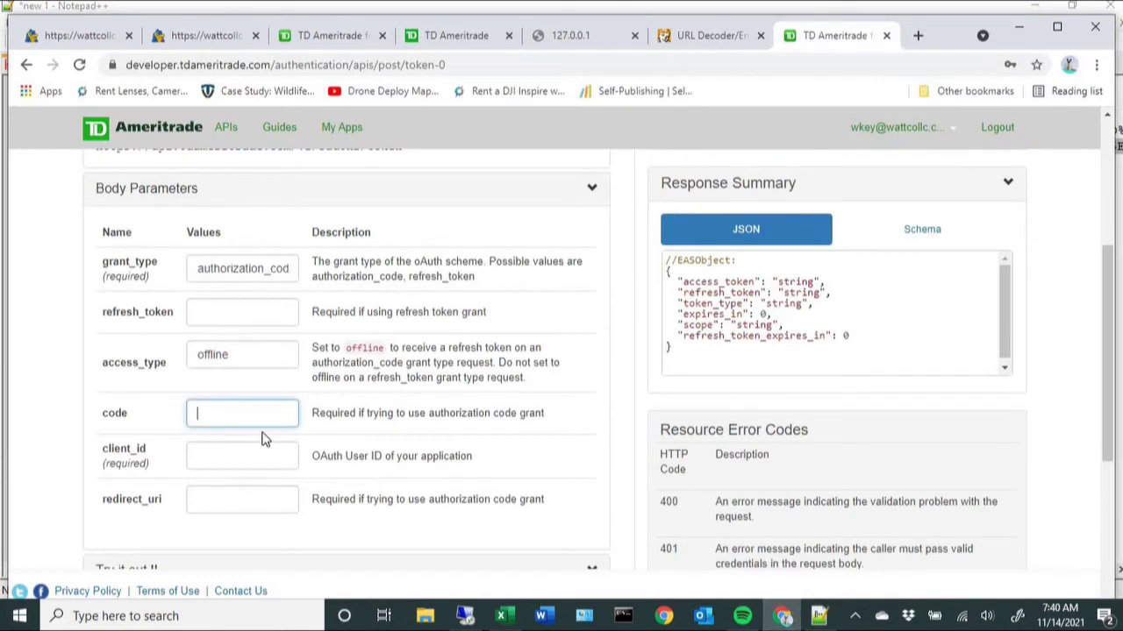
pyautogui.hotkey('ctrl', 'v')
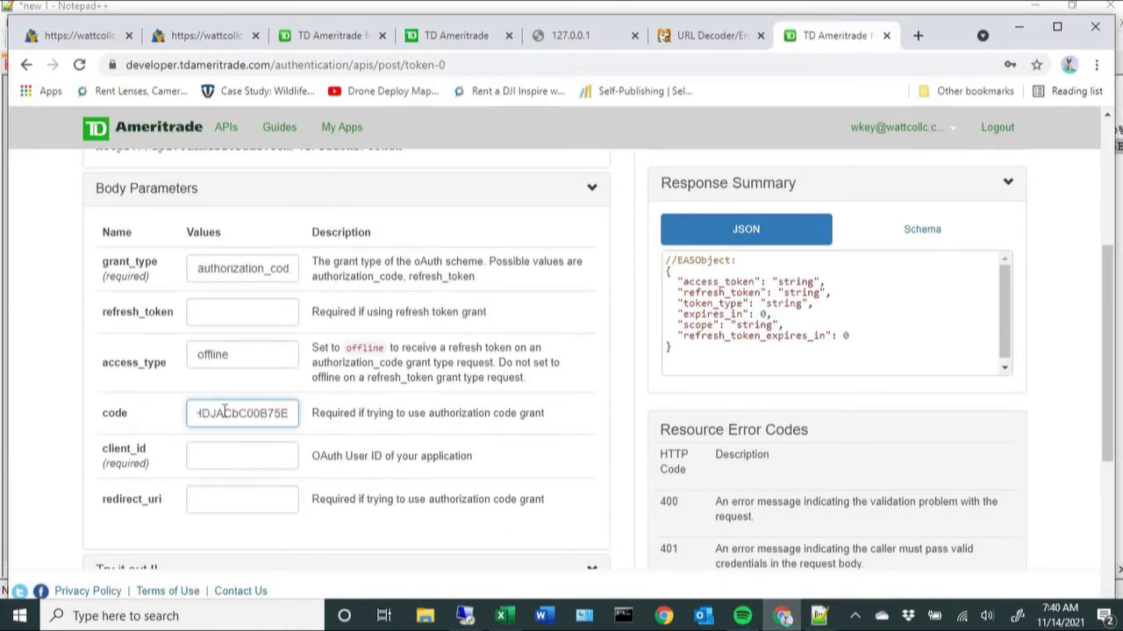
# Step: Copy the consumer key from line 1 in Notepad++ and paste it into the client_id parameter in Chrome
pyautogui.click(203, 461)
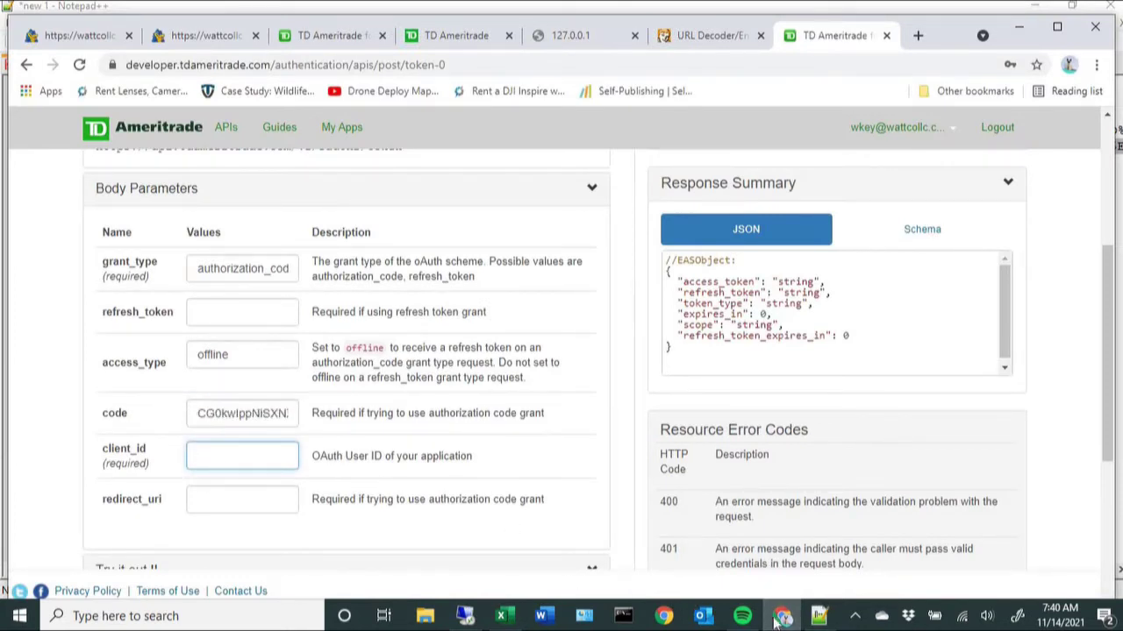
pyautogui.click(818, 620)
pyautogui.press('Home')
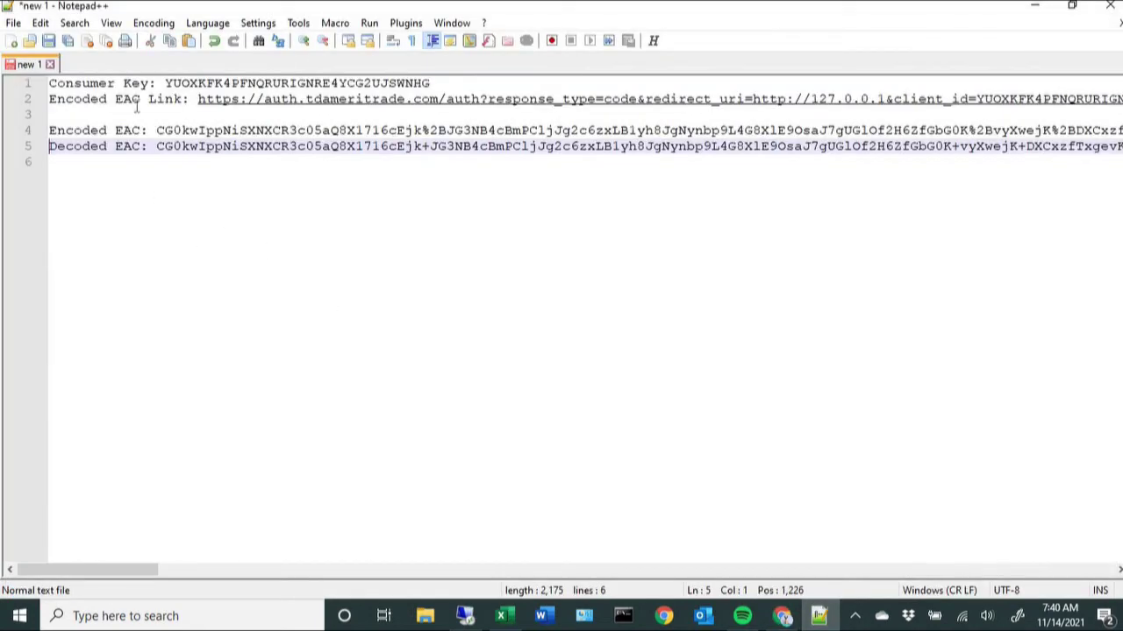
pyautogui.moveTo(165, 83); pyautogui.dragTo(433, 83)
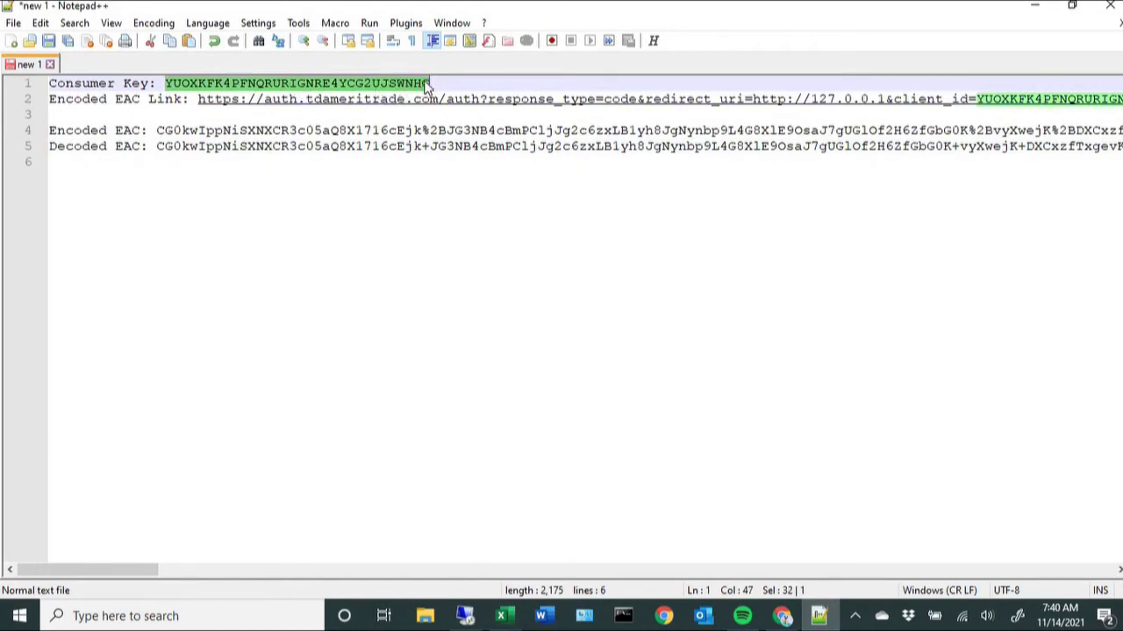
pyautogui.click(436, 83)
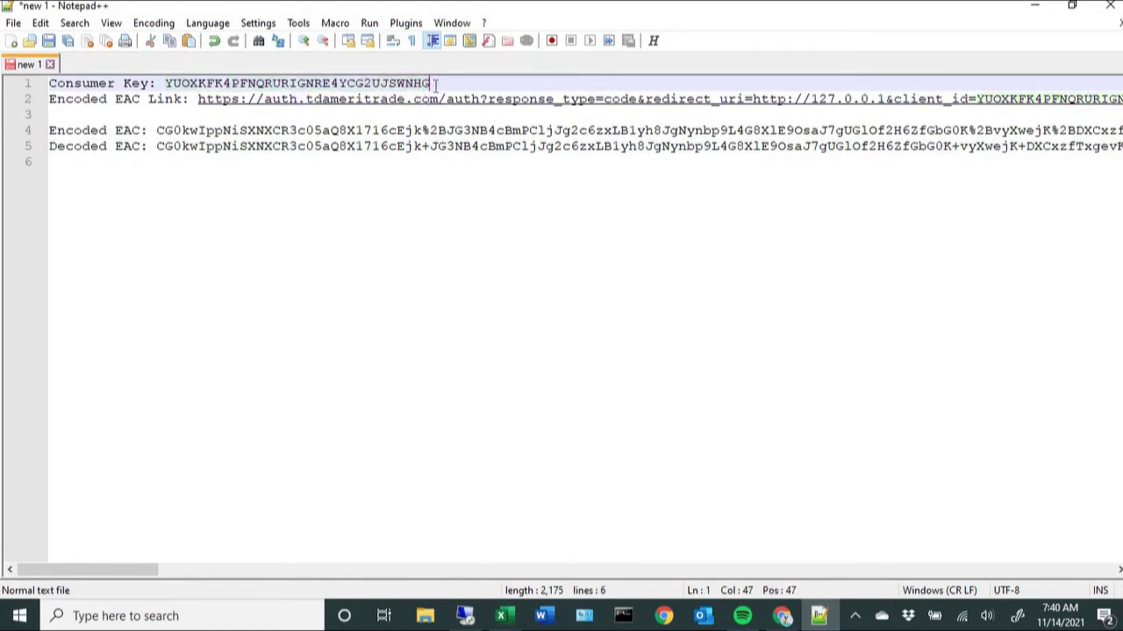
pyautogui.moveTo(433, 83); pyautogui.dragTo(165, 84)
pyautogui.rightClick(210, 99)
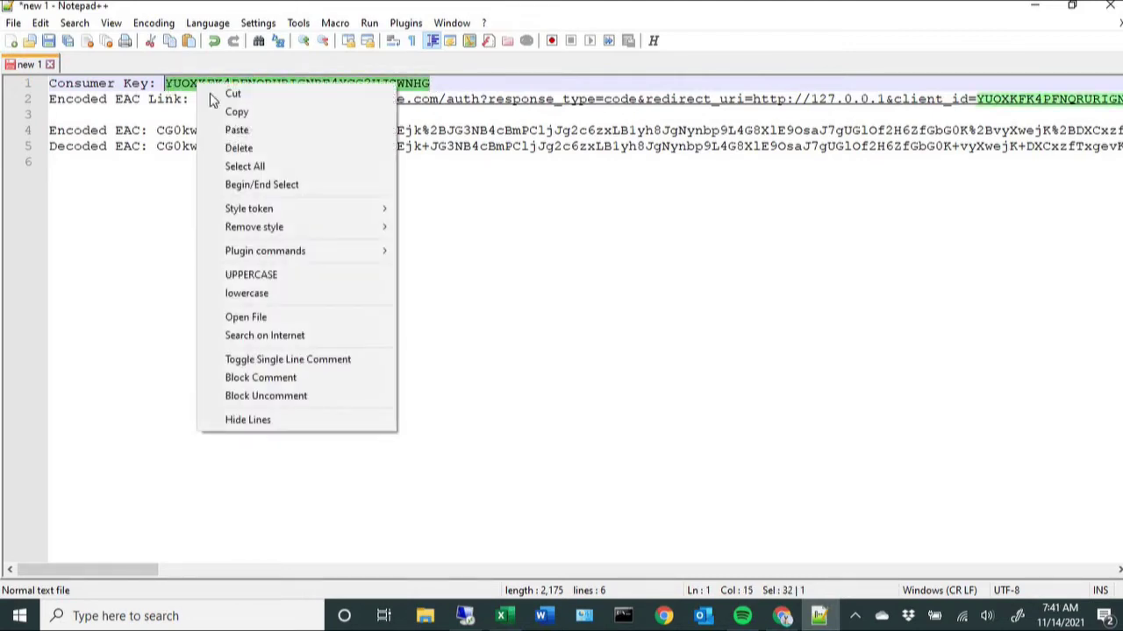
pyautogui.click(236, 112)
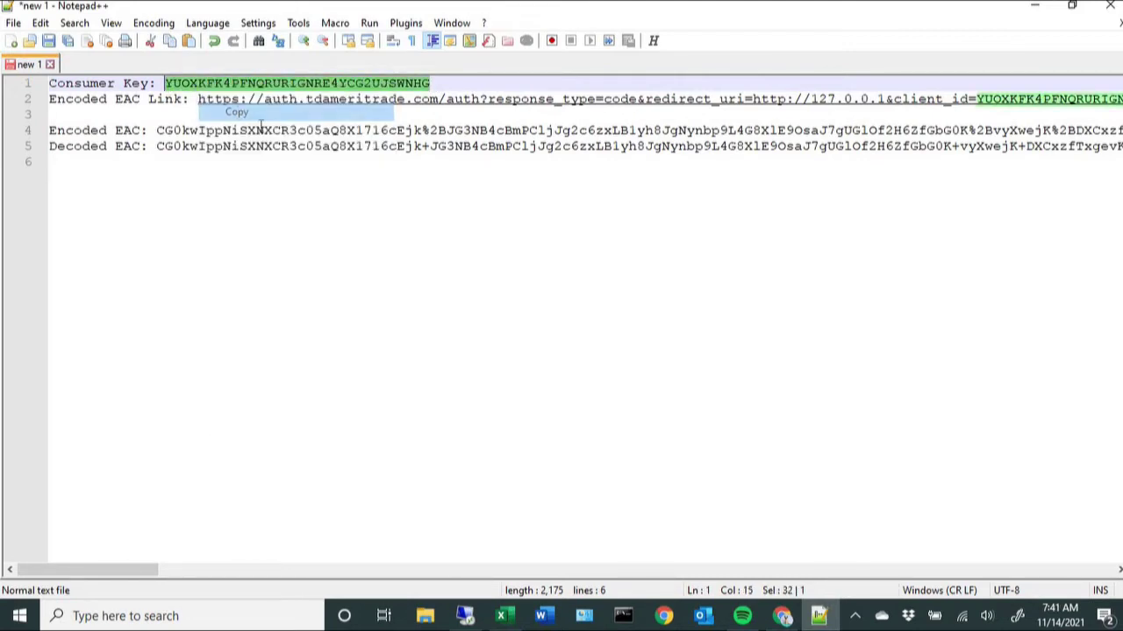
pyautogui.click(781, 617)
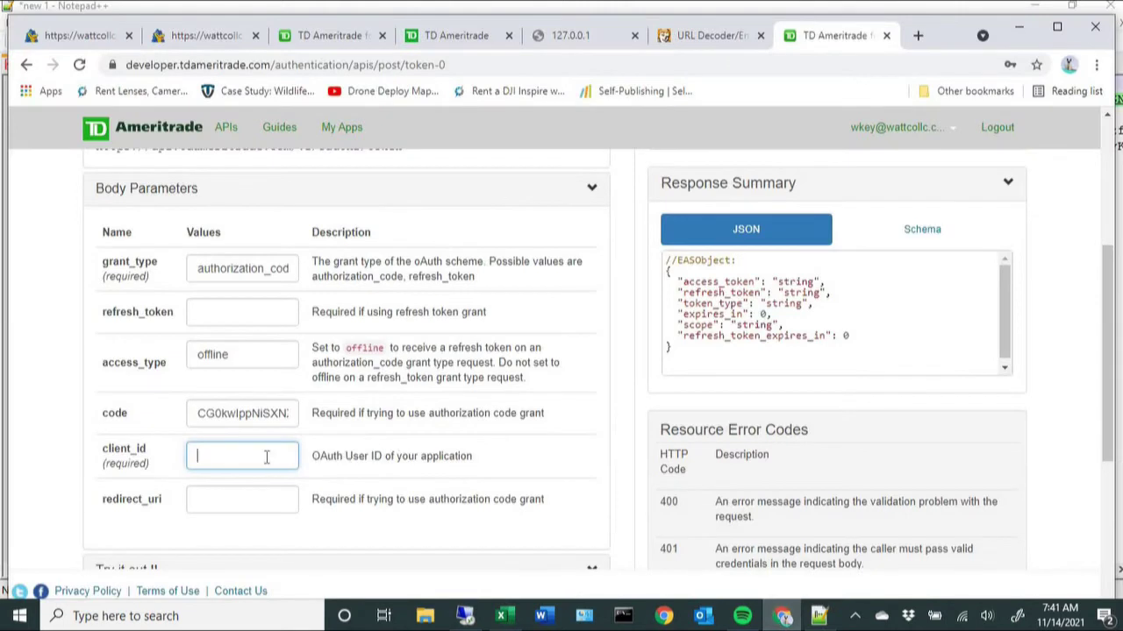
pyautogui.hotkey('ctrl', 'v')
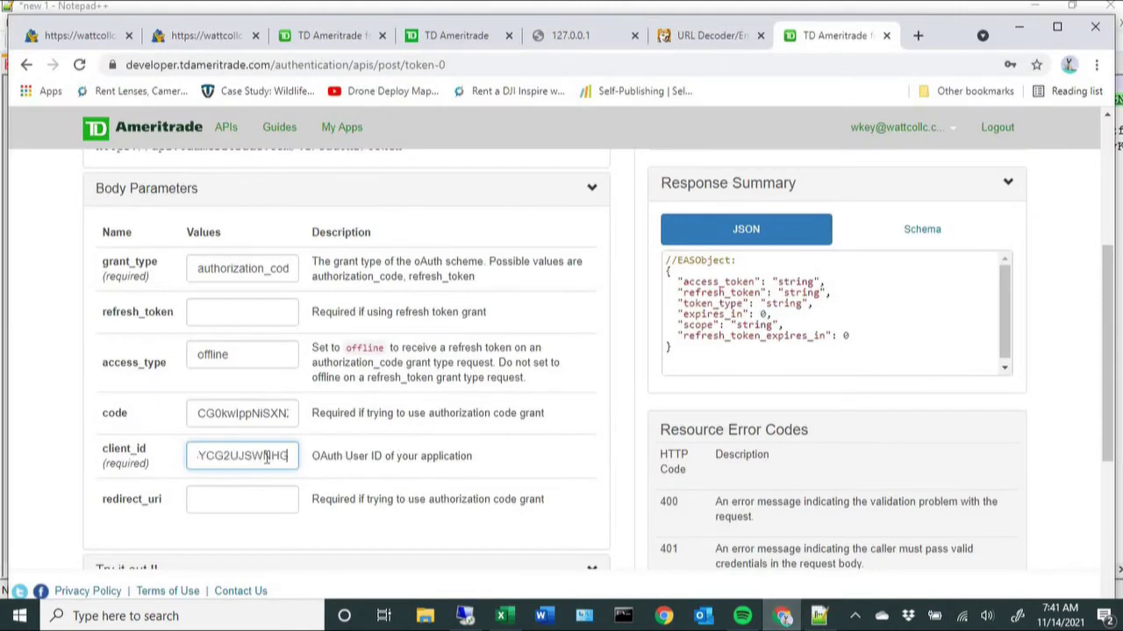
pyautogui.click(223, 503)
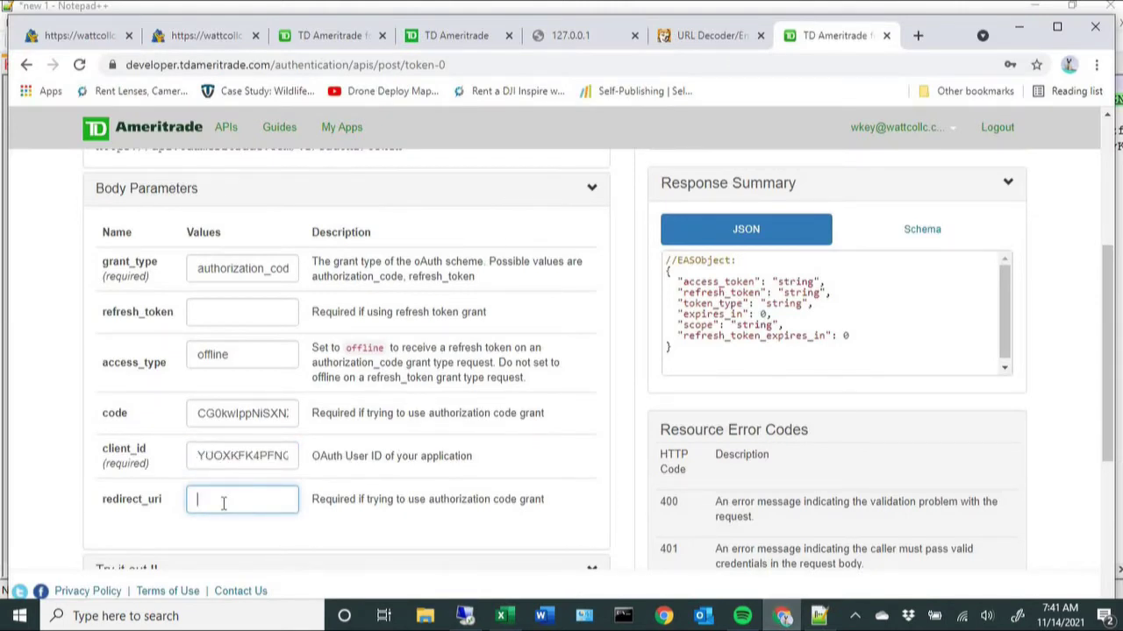
pyautogui.write('http://127.0.0.1')
pyautogui.scroll(-1, 220, 500)
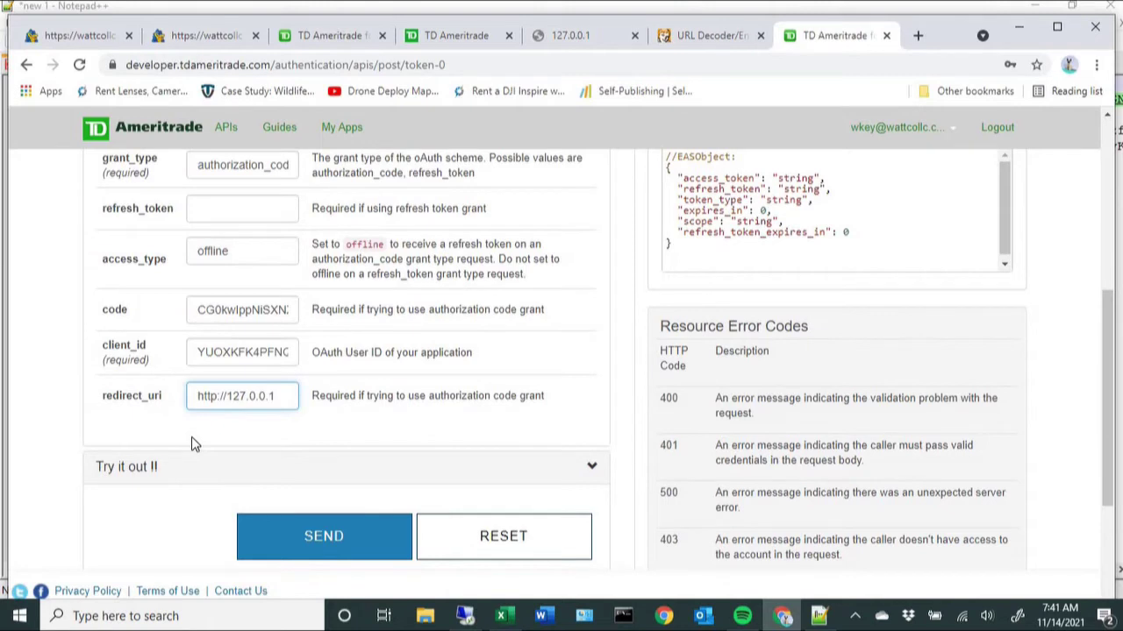
pyautogui.scroll(-2, 191, 437)
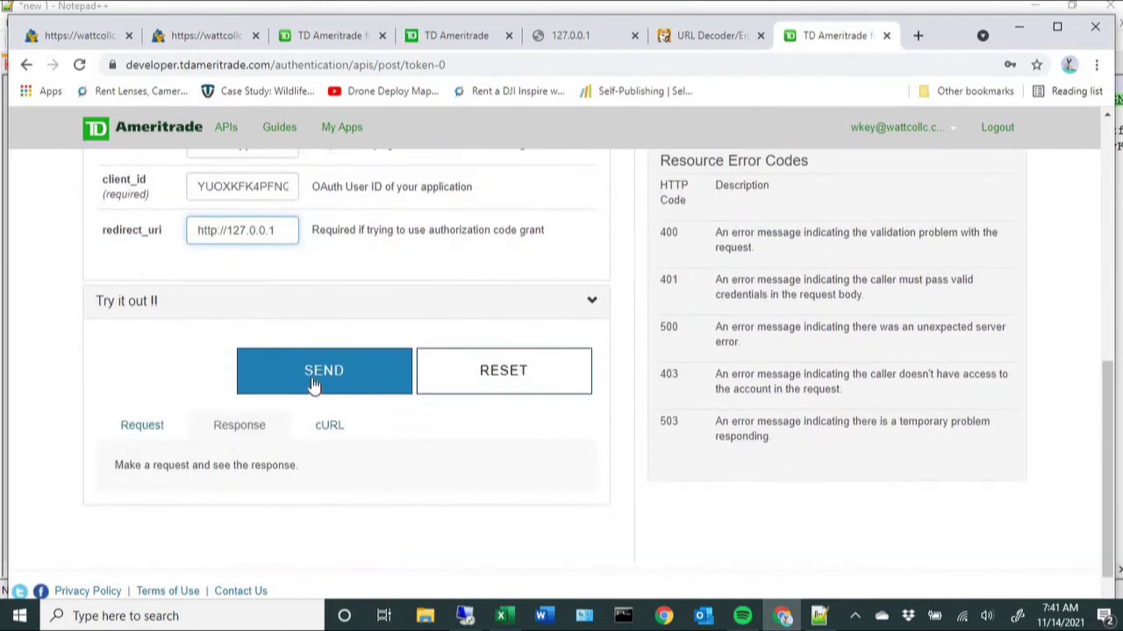
pyautogui.click(323, 371)
# Step: Copy the access_token value, without its quotation marks, from the response to the token request
pyautogui.scroll(-4, 138, 373)
pyautogui.scroll(-2, 137, 371)
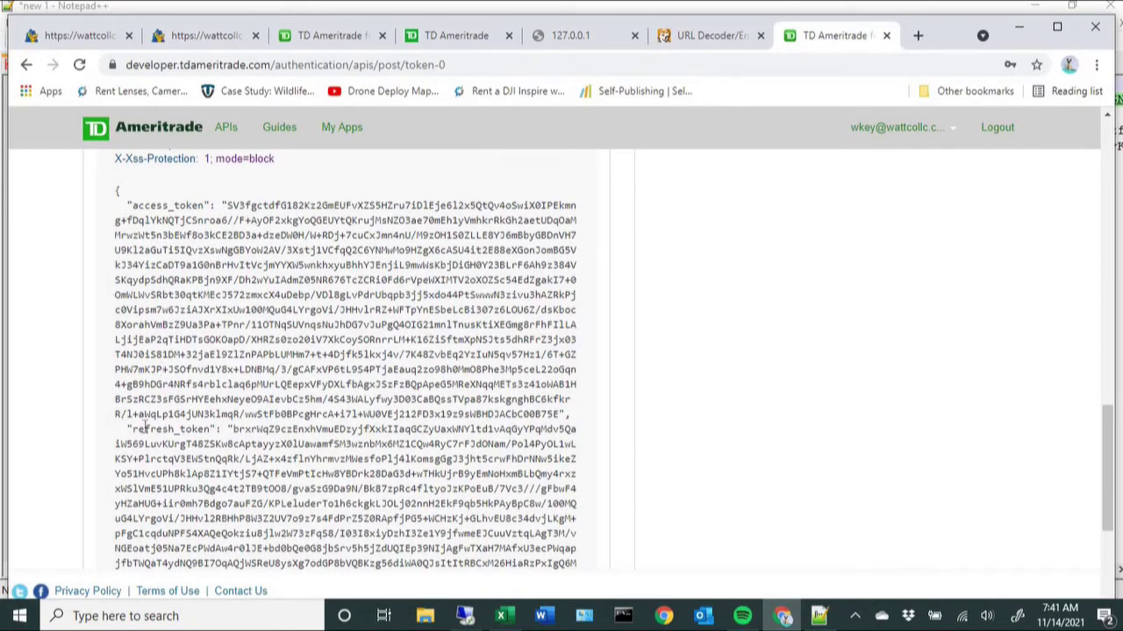
pyautogui.scroll(-1, 254, 281)
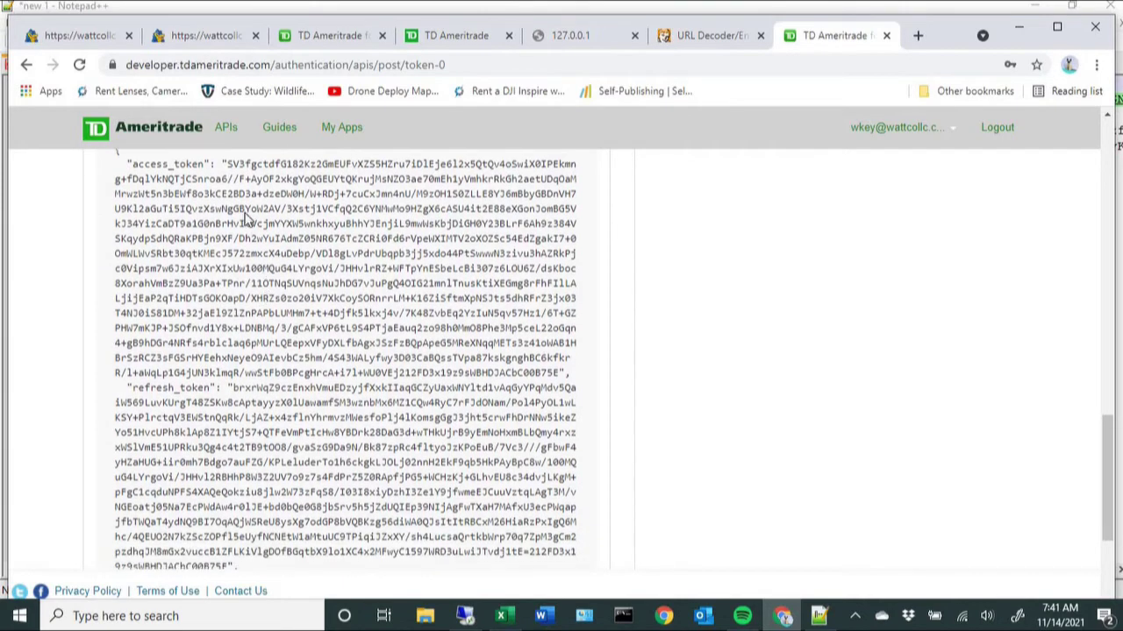
pyautogui.scroll(1, 238, 207)
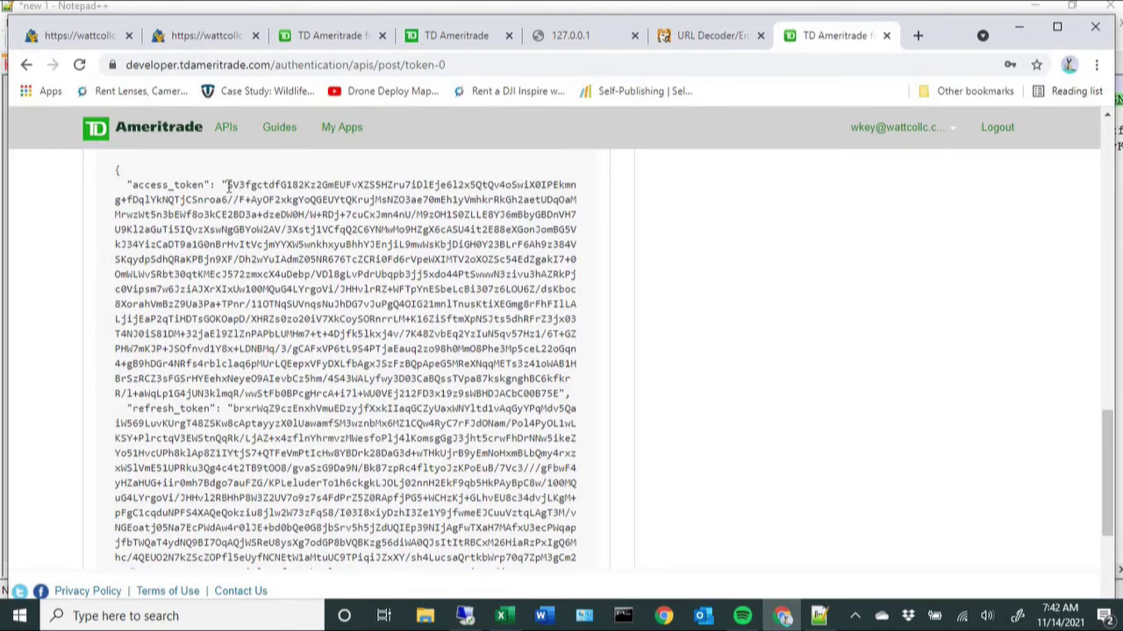
pyautogui.moveTo(228, 185); pyautogui.dragTo(561, 395)
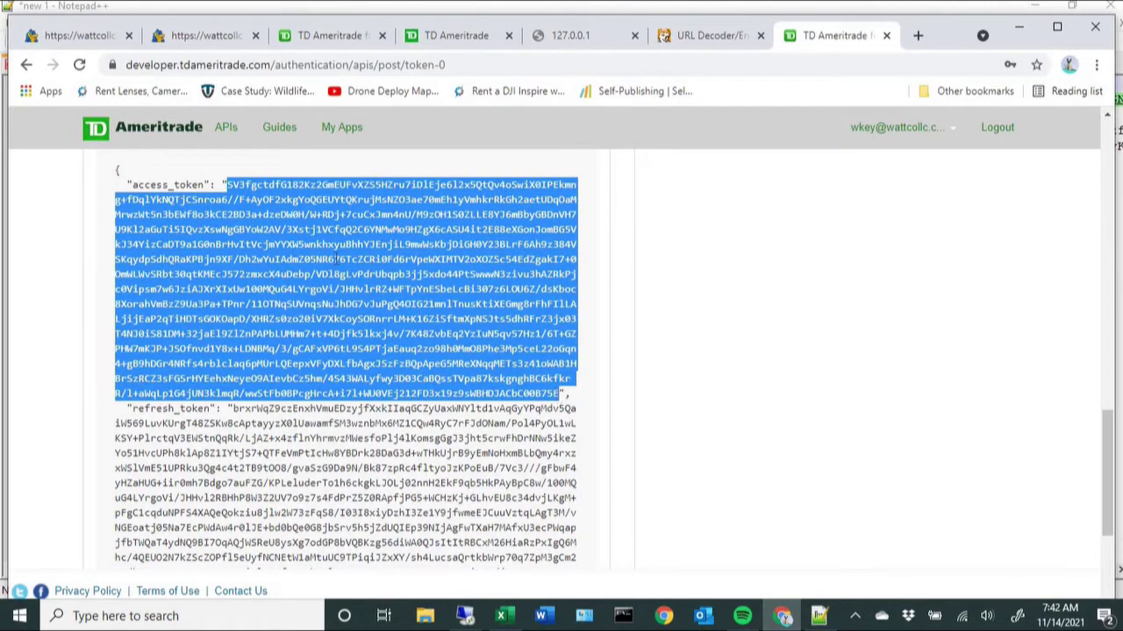
pyautogui.rightClick(336, 264)
pyautogui.click(361, 274)
# Step: Switch to Notepad++ and record the copied access token on line 7, labelled "Decoded AT:", after a blank line
pyautogui.click(816, 616)
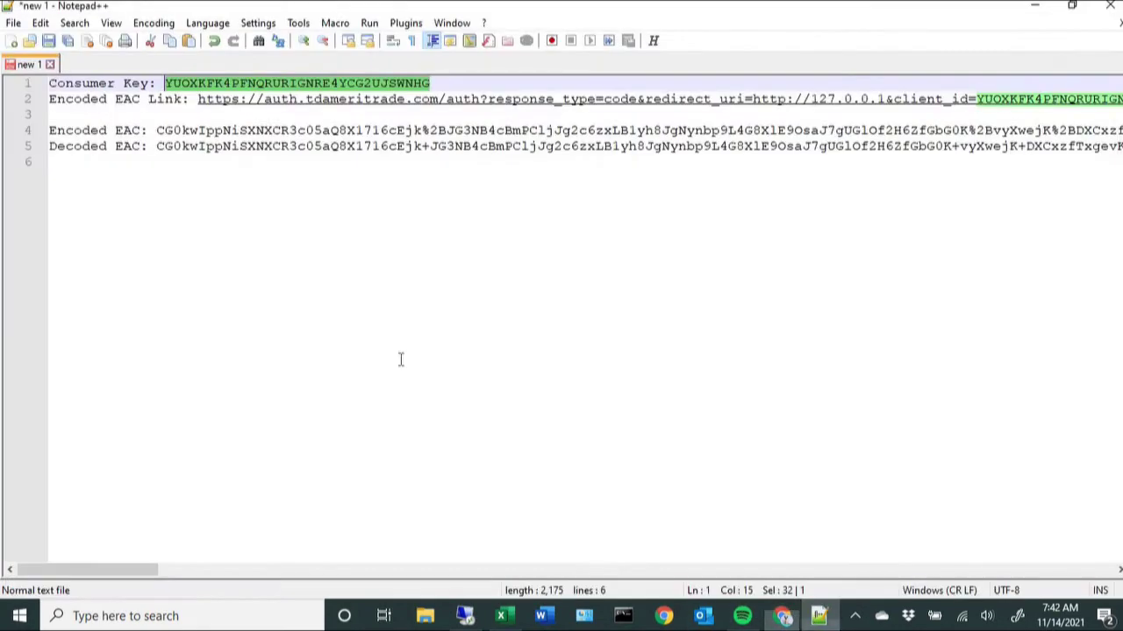
pyautogui.click(147, 148)
pyautogui.press('End')
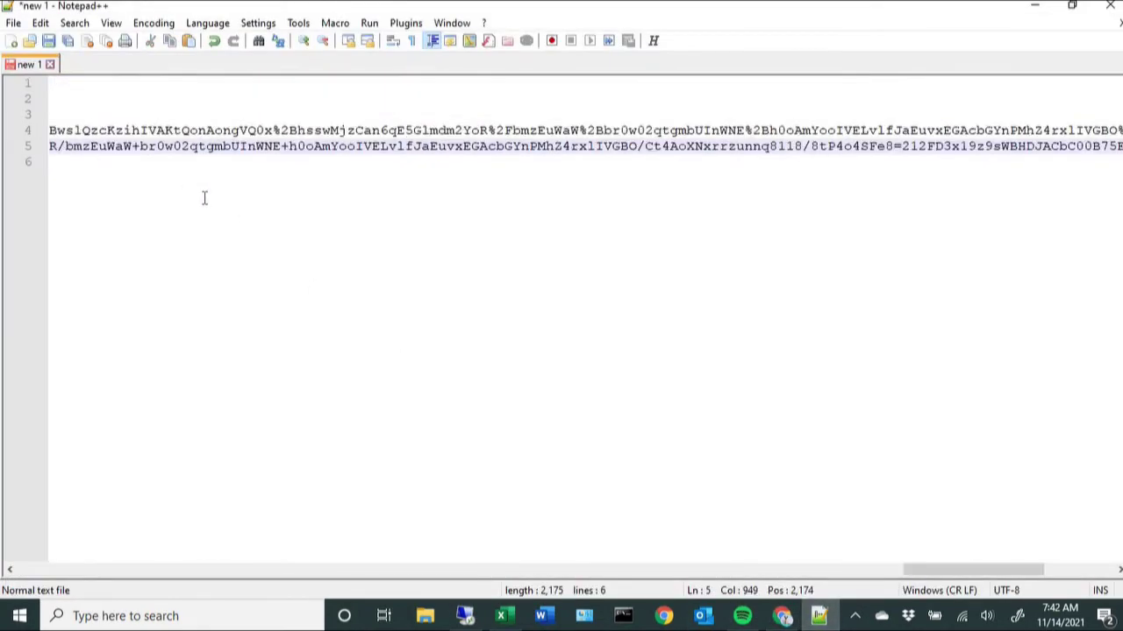
pyautogui.press('Return')
pyautogui.press('Return')
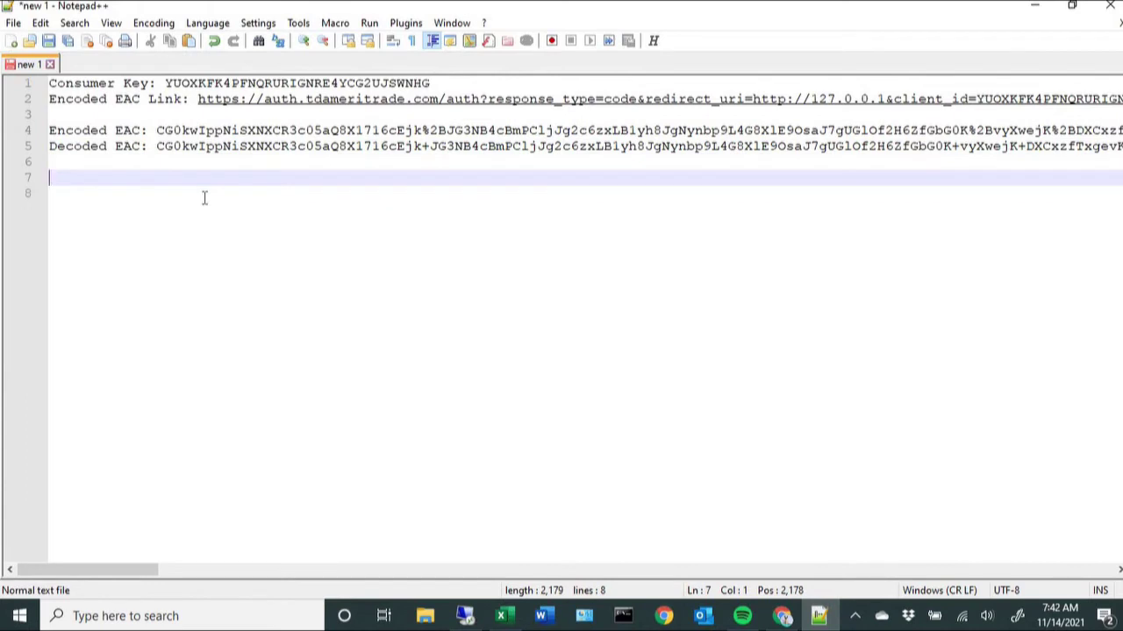
pyautogui.write('Decoded')
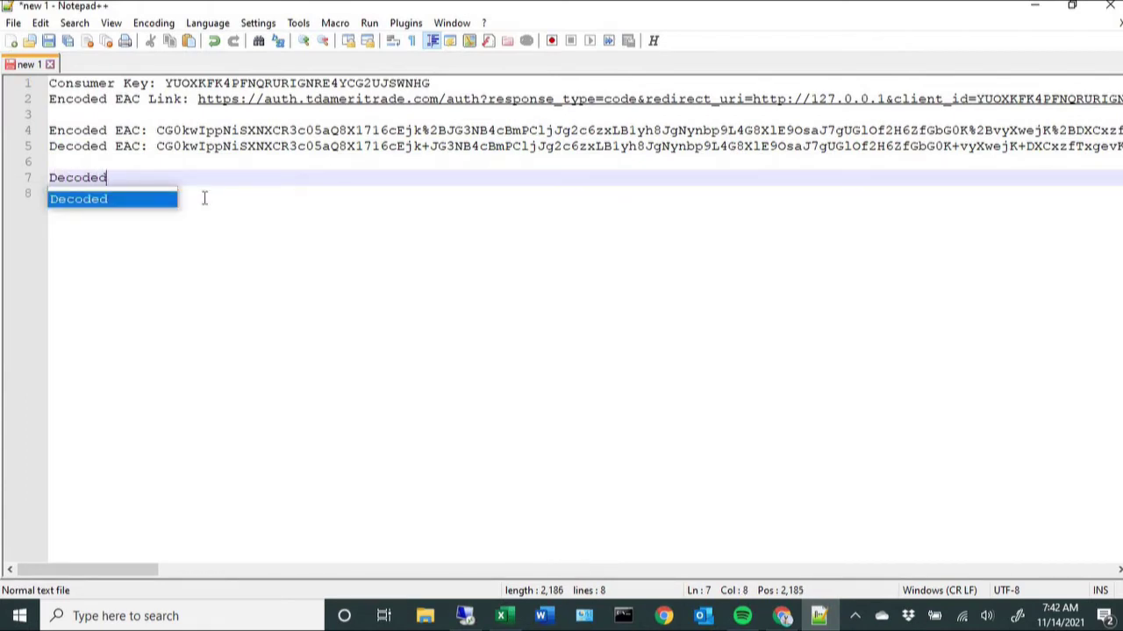
pyautogui.write(' AT')
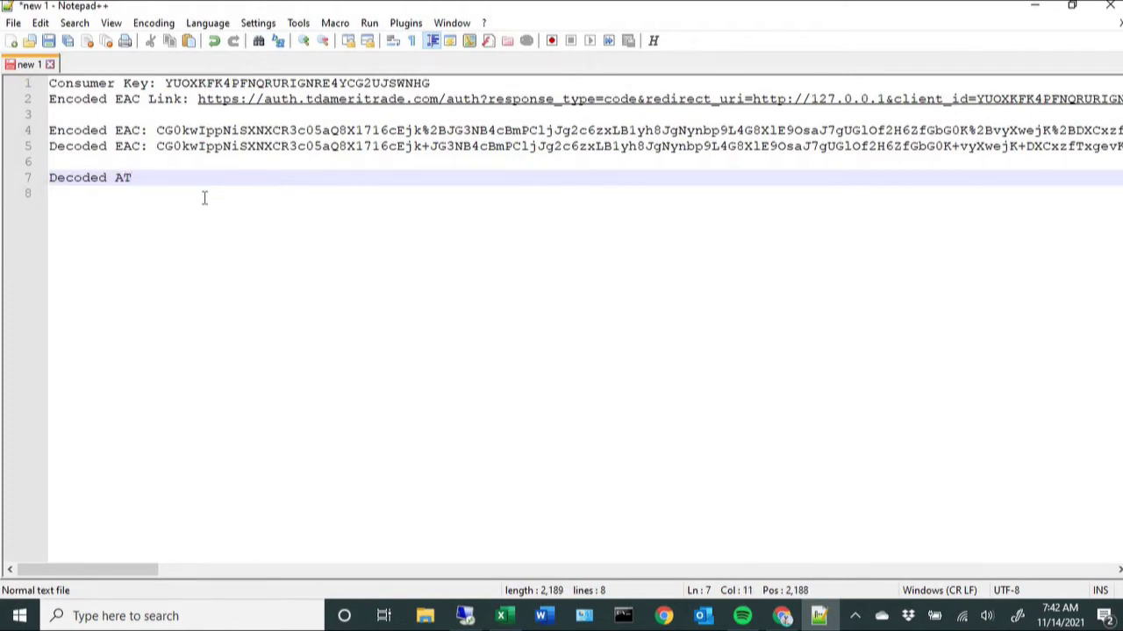
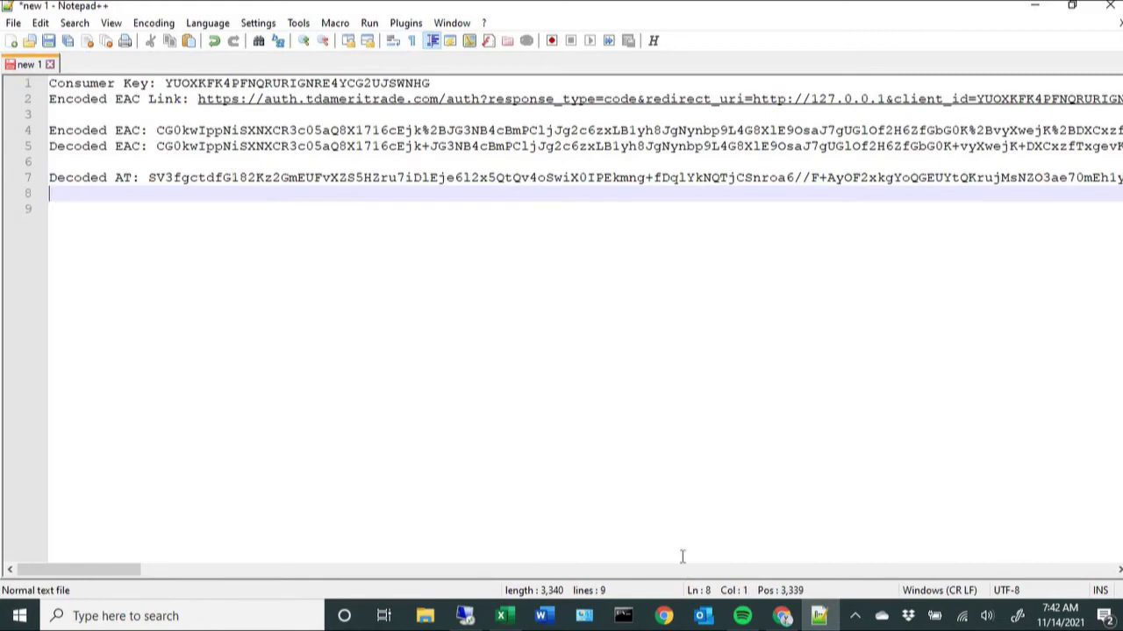
# Step: Switch to Chrome and copy the refresh_token value, without its quotation marks, from the token response
pyautogui.click(780, 616)
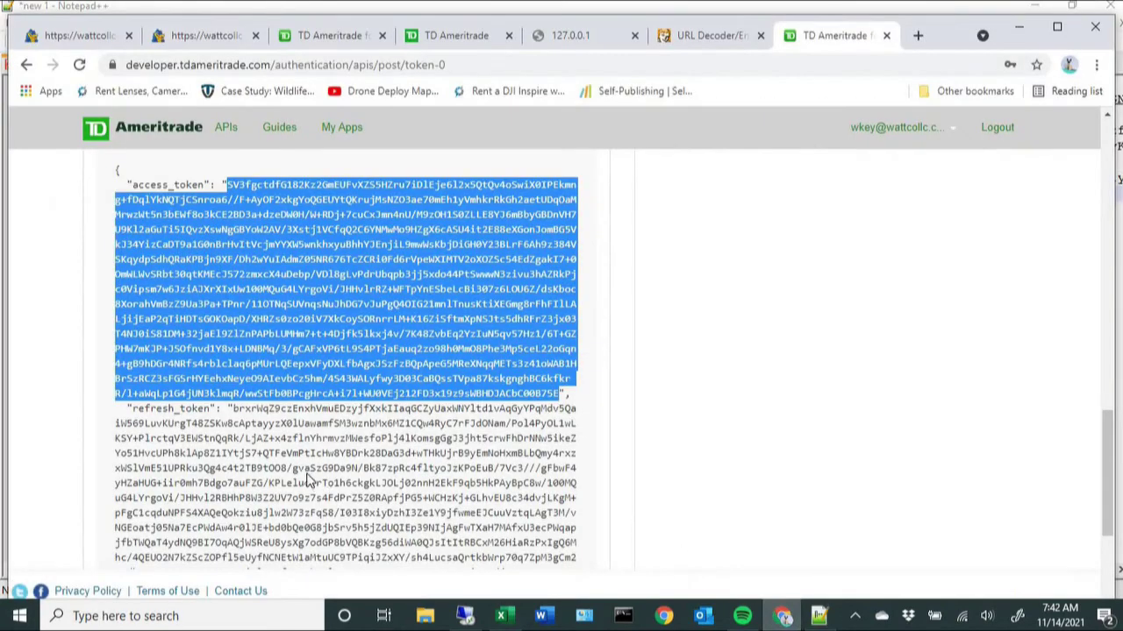
pyautogui.click(312, 481)
pyautogui.scroll(-3, 311, 480)
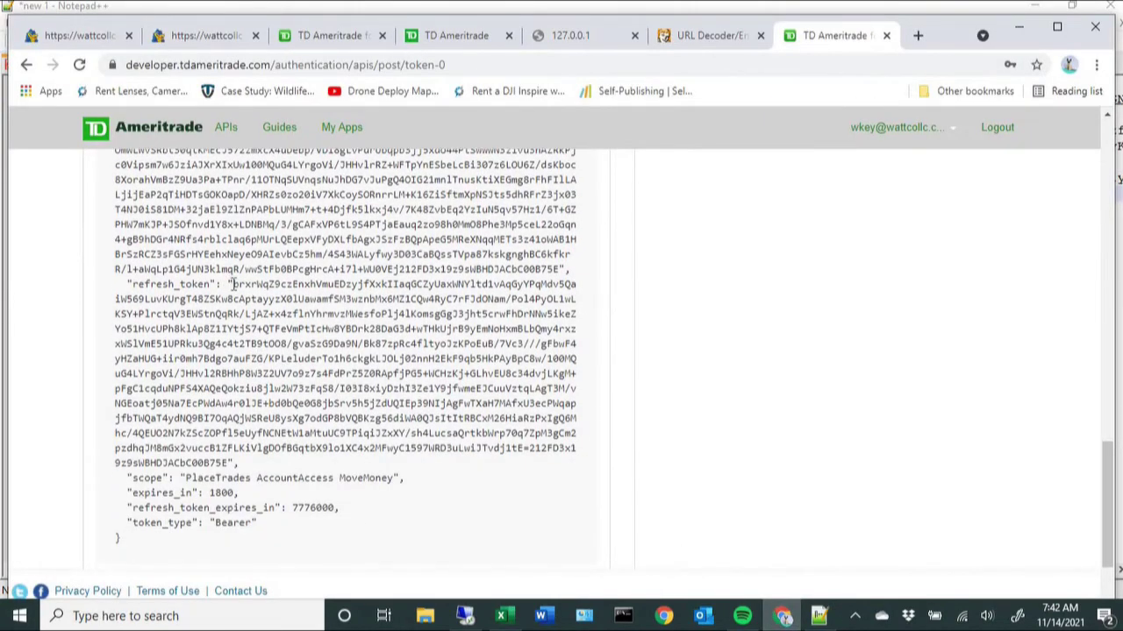
pyautogui.moveTo(230, 285); pyautogui.dragTo(340, 420)
pyautogui.moveTo(261, 478); pyautogui.dragTo(239, 462)
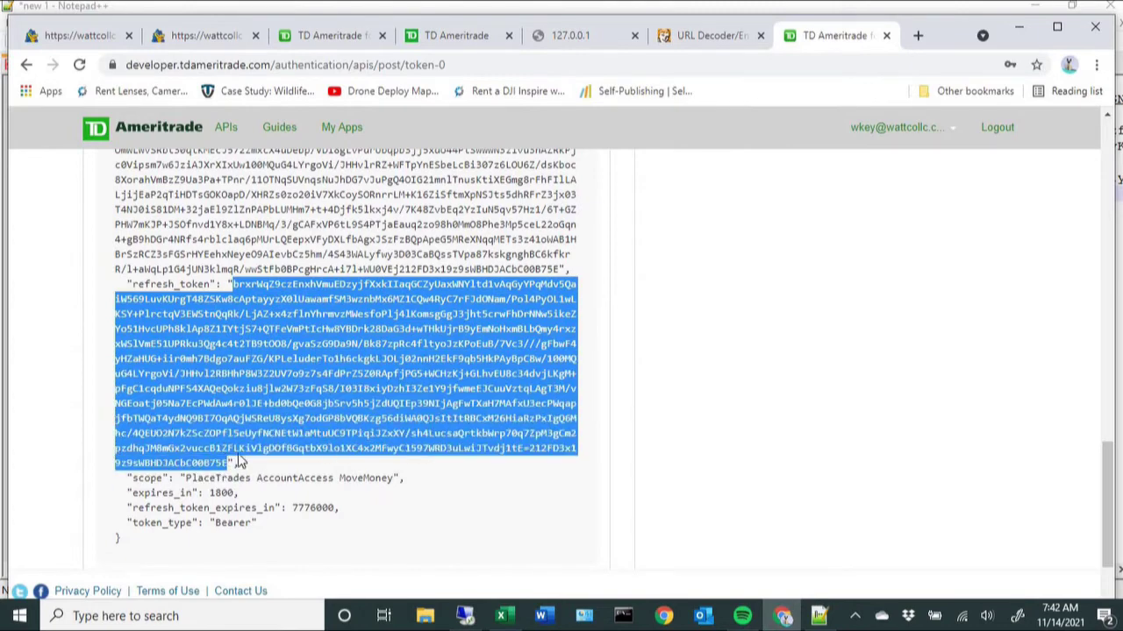
pyautogui.rightClick(290, 366)
pyautogui.click(292, 367)
# Step: Switch to Notepad++ and record the copied refresh token on line 8, labelled "Decoded RT:"
pyautogui.click(820, 616)
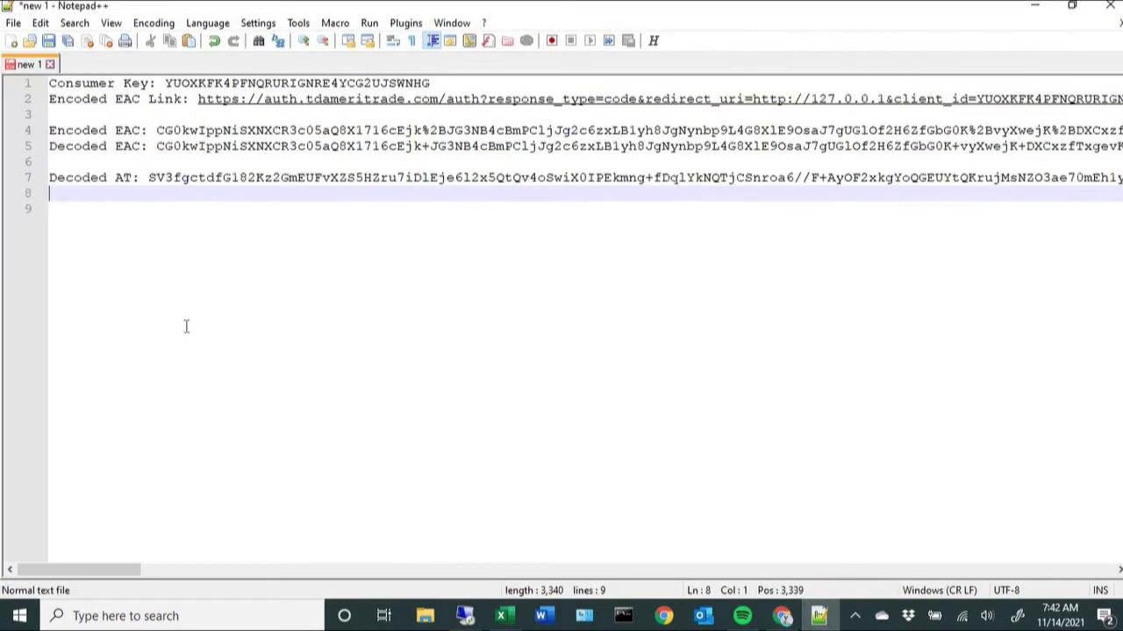
pyautogui.write('Decode')
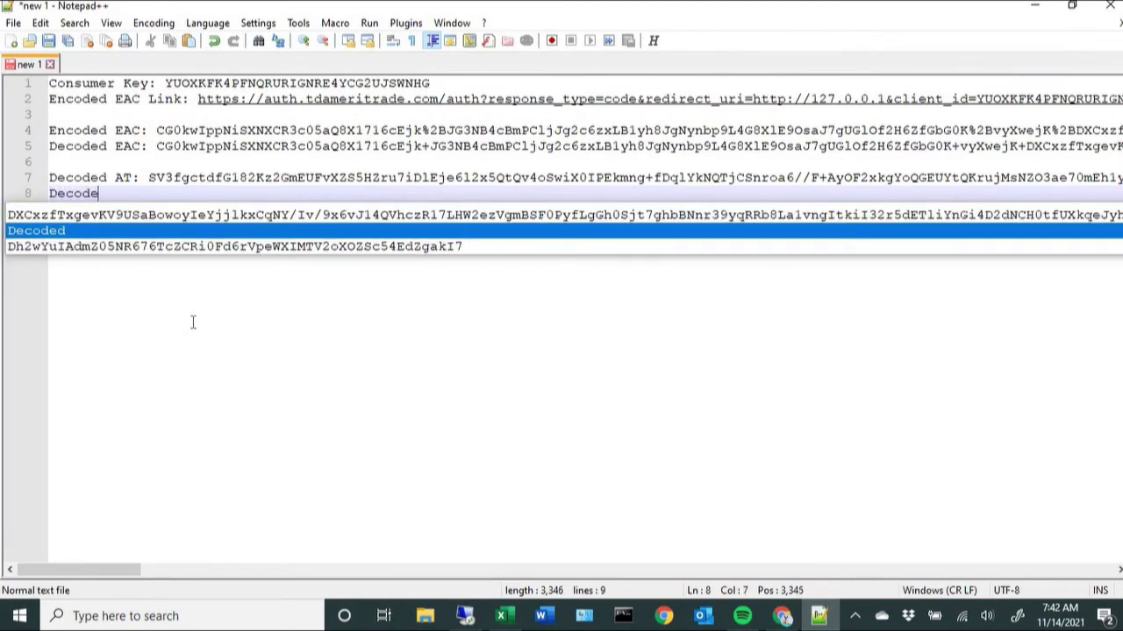
pyautogui.write('d RT:')
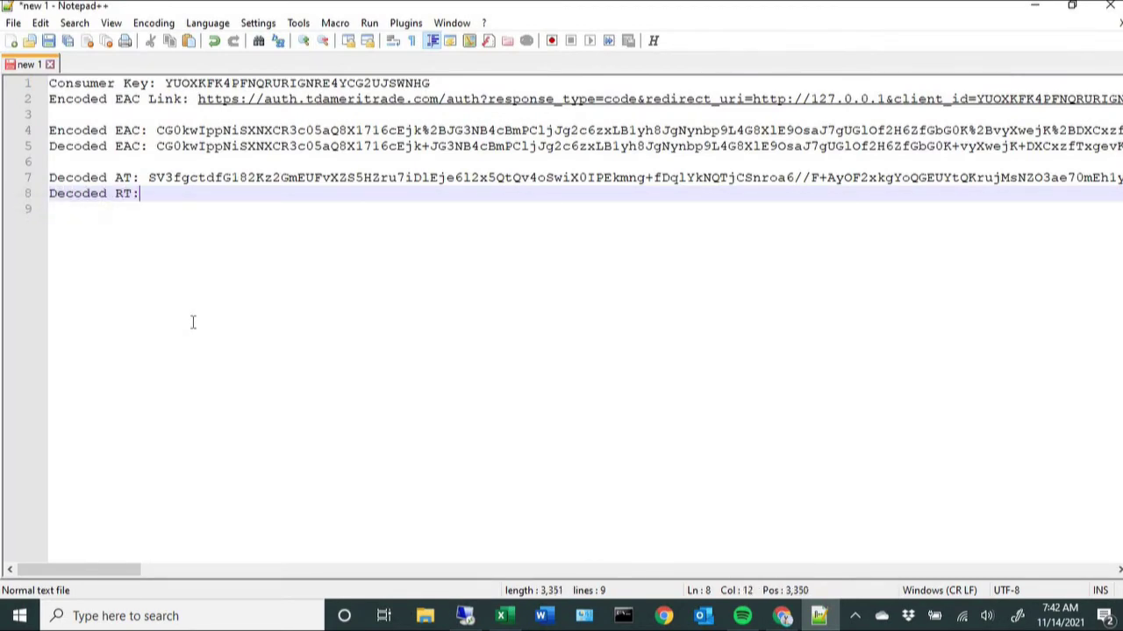
pyautogui.hotkey('ctrl', 'v')
pyautogui.press('Return')
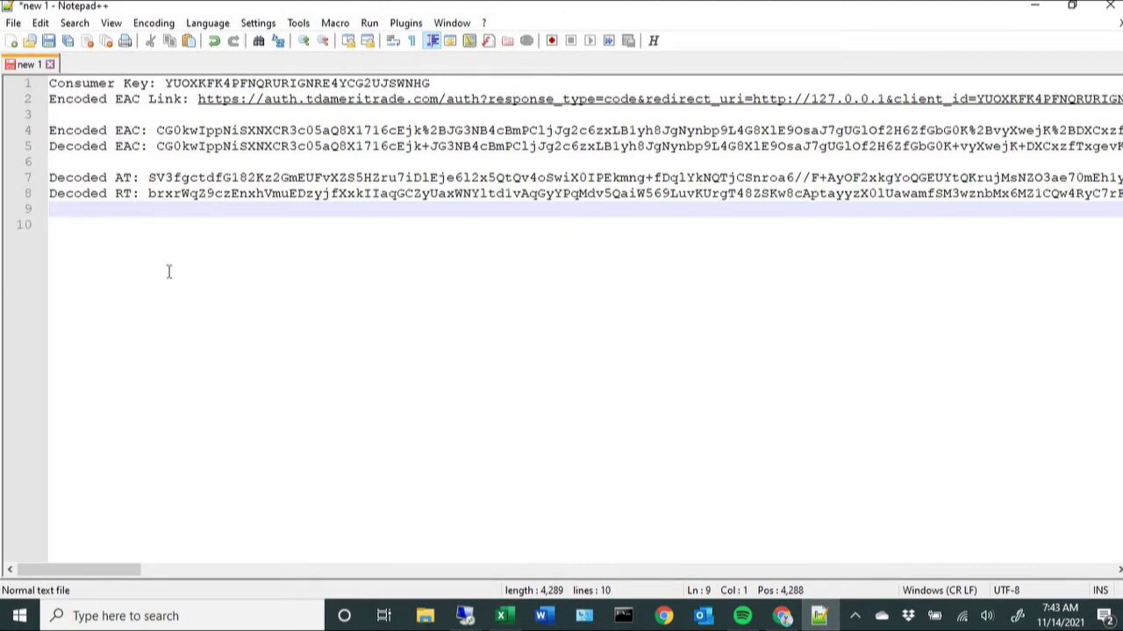
# Step: Copy the decoded access token from line 7 and encode it in Chrome's URL Decoder/Encoder, replacing the text already there
pyautogui.click(149, 178)
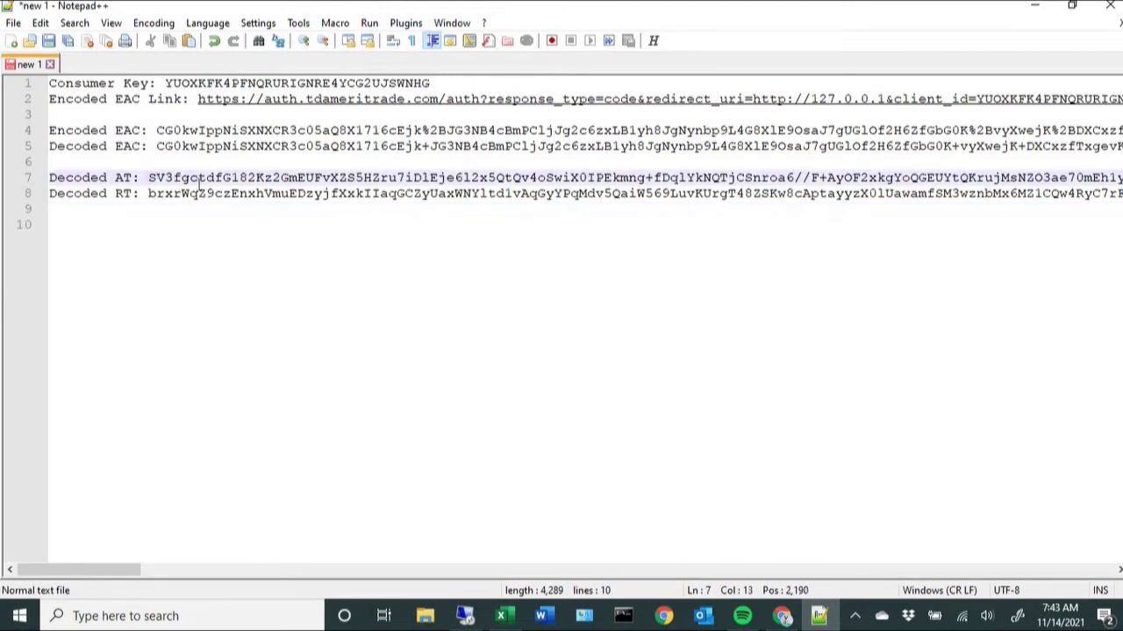
pyautogui.hotkey('shift', 'End')
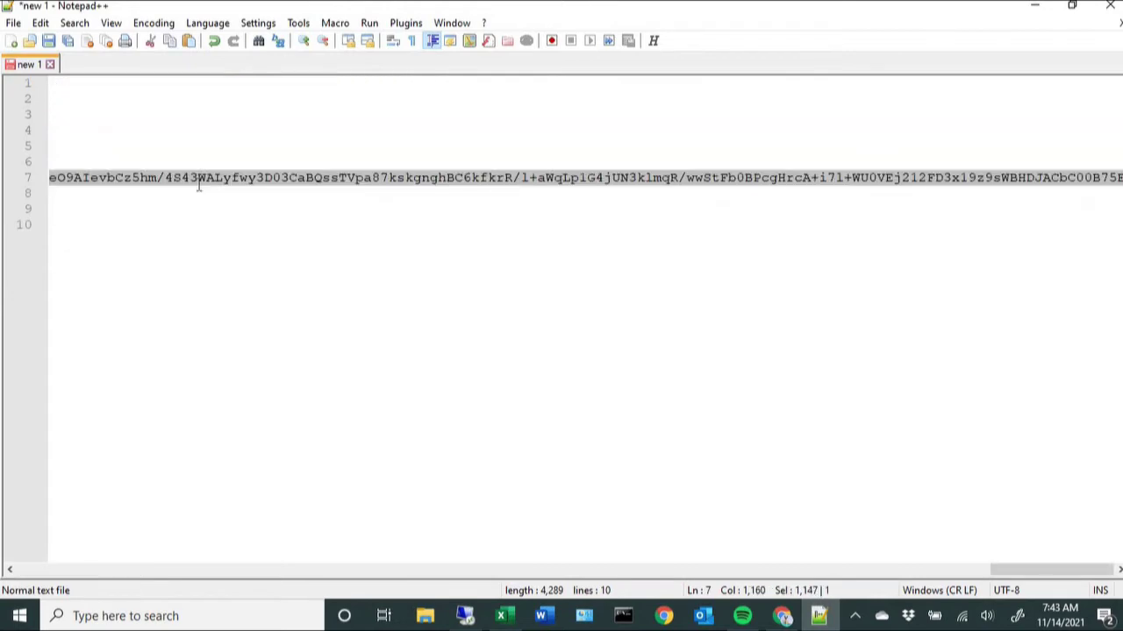
pyautogui.click(781, 615)
pyautogui.click(710, 33)
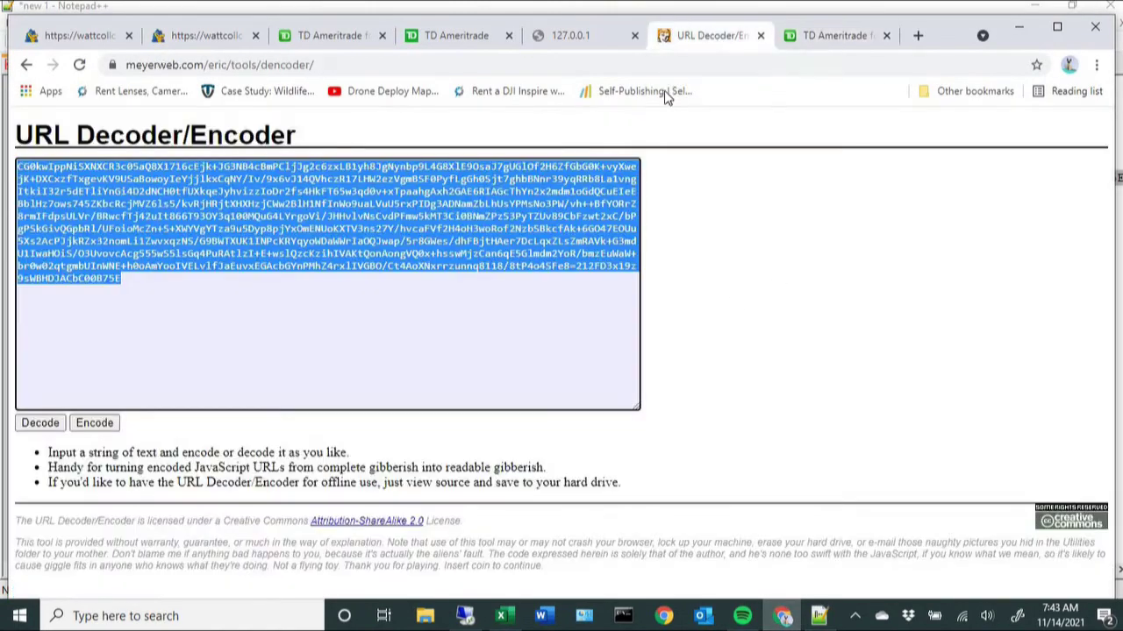
pyautogui.press('BackSpace')
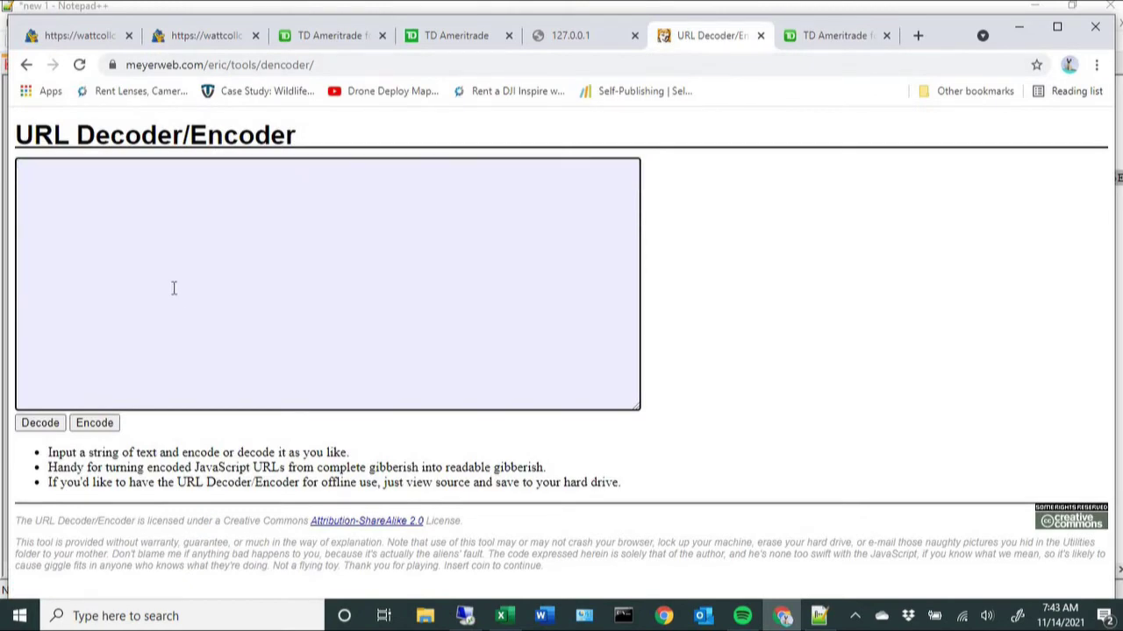
pyautogui.hotkey('ctrl', 'v')
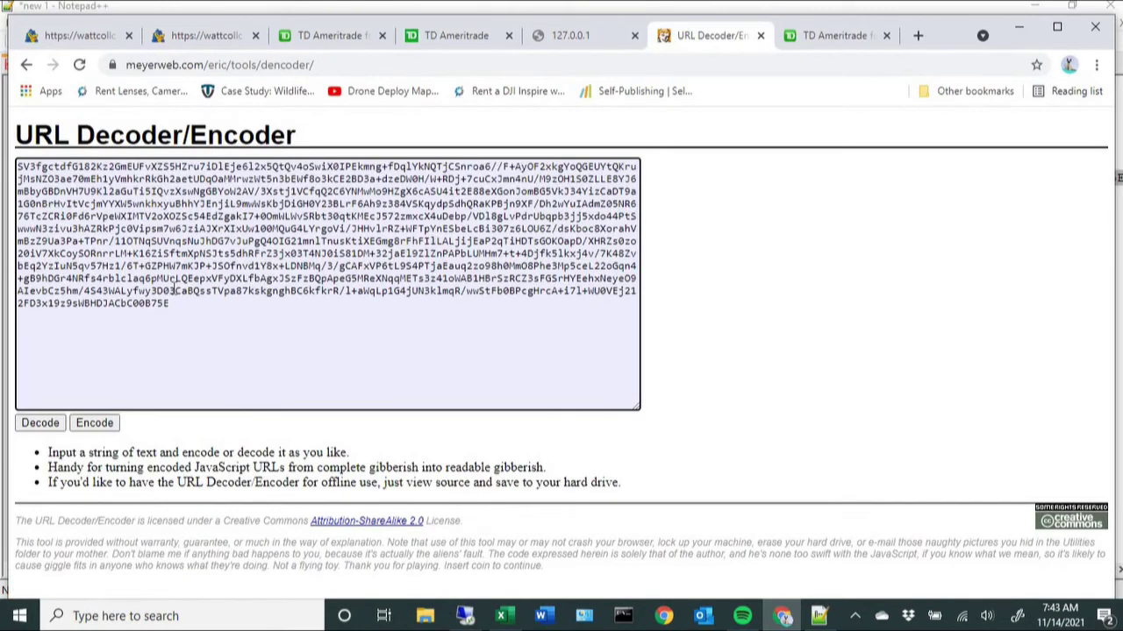
pyautogui.click(94, 423)
# Step: Copy the entire encoded access token from the URL Decoder/Encoder
pyautogui.moveTo(621, 305); pyautogui.dragTo(455, 279)
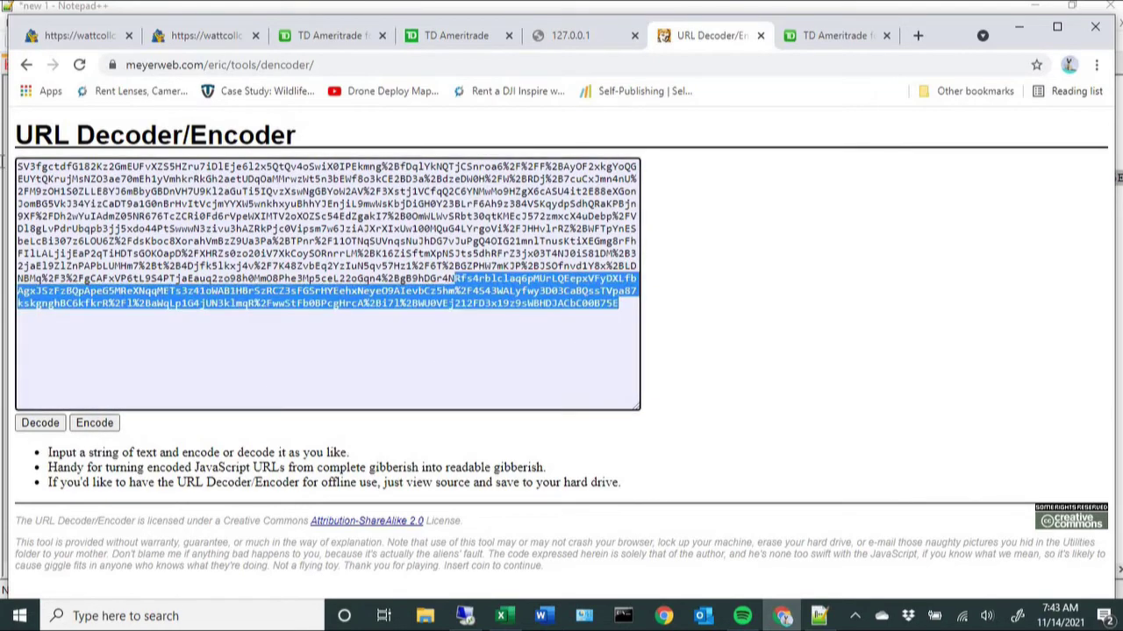
pyautogui.hotkey('ctrl', 'a')
pyautogui.rightClick(116, 228)
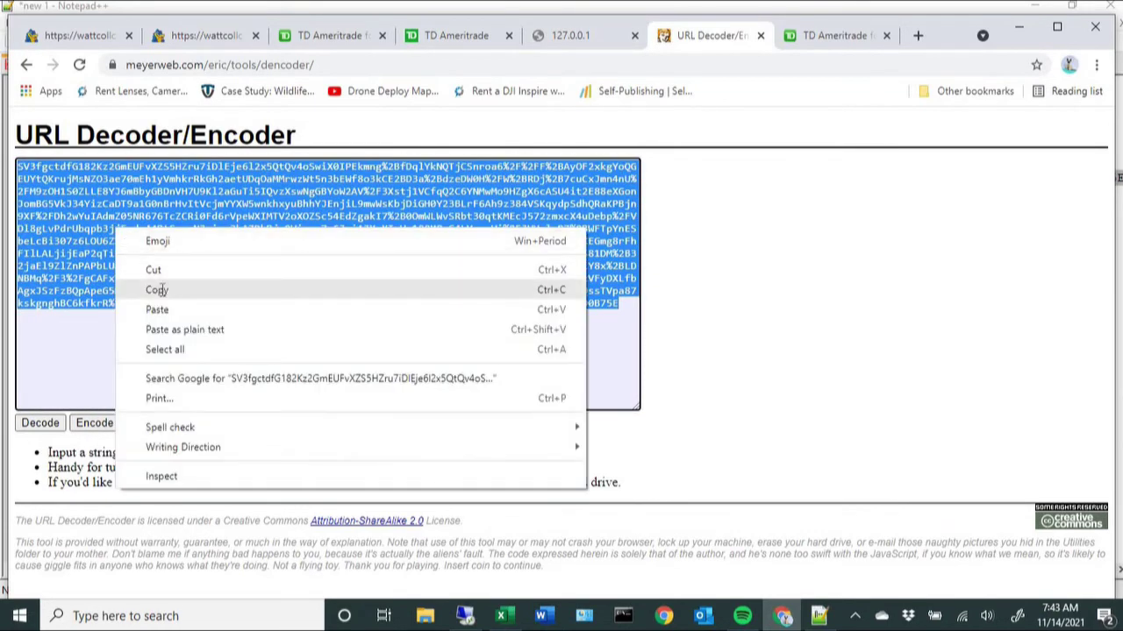
pyautogui.click(156, 289)
# Step: Switch to Notepad++ and record the encoded access token on line 10, labelled "Encoded AT:", after a blank line
pyautogui.click(818, 616)
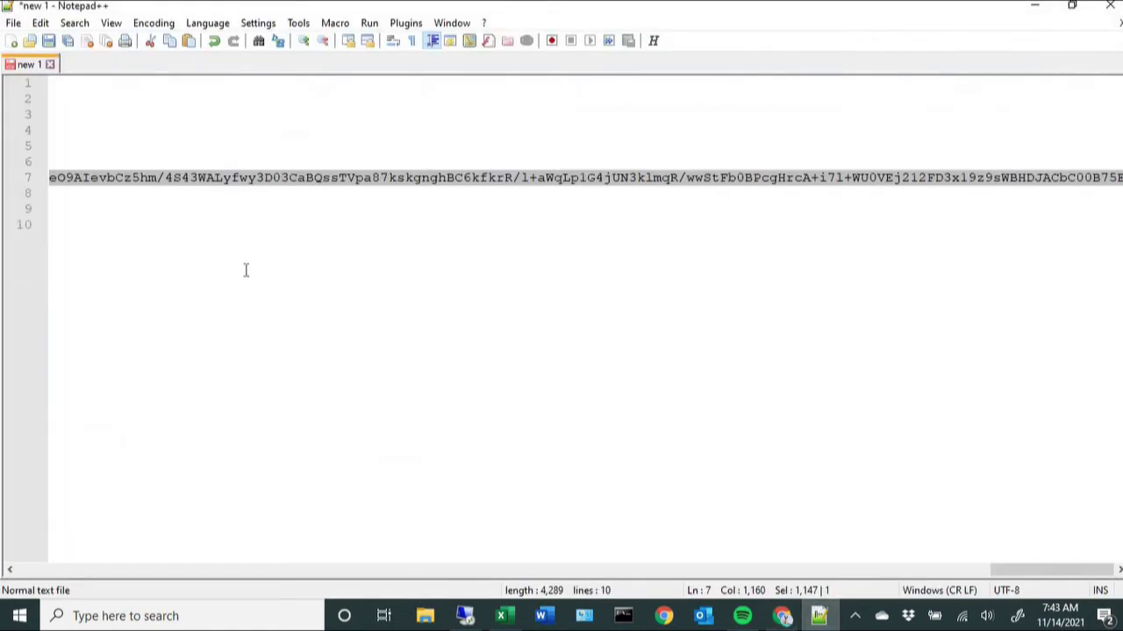
pyautogui.hotkey('ctrl', 'v')
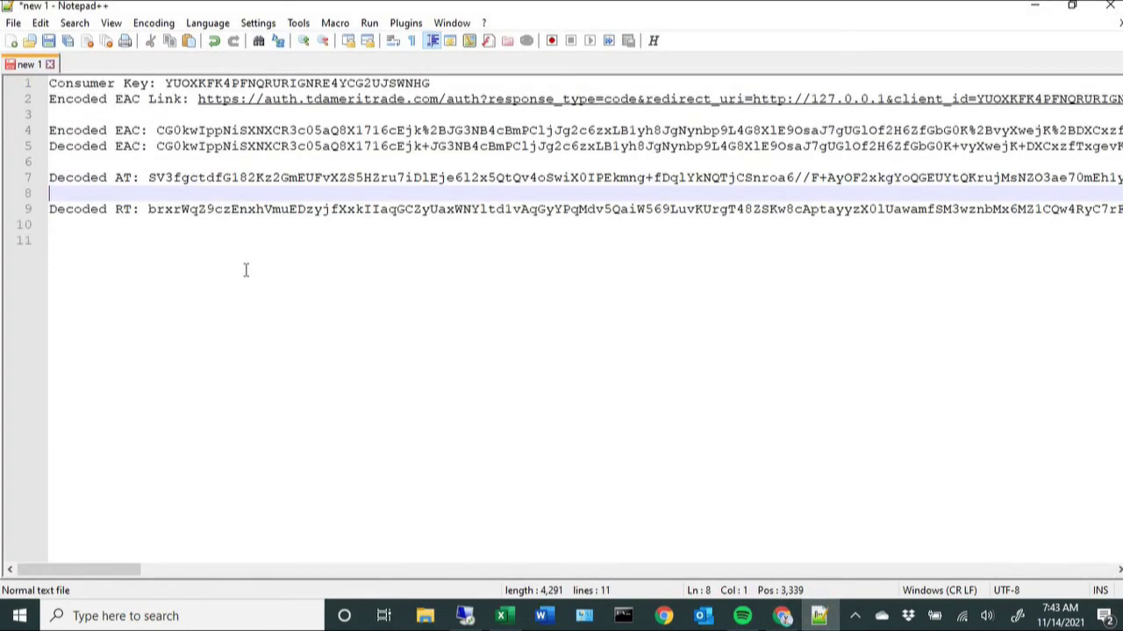
pyautogui.press('Delete')
pyautogui.press('End')
pyautogui.press('Return')
pyautogui.press('Return')
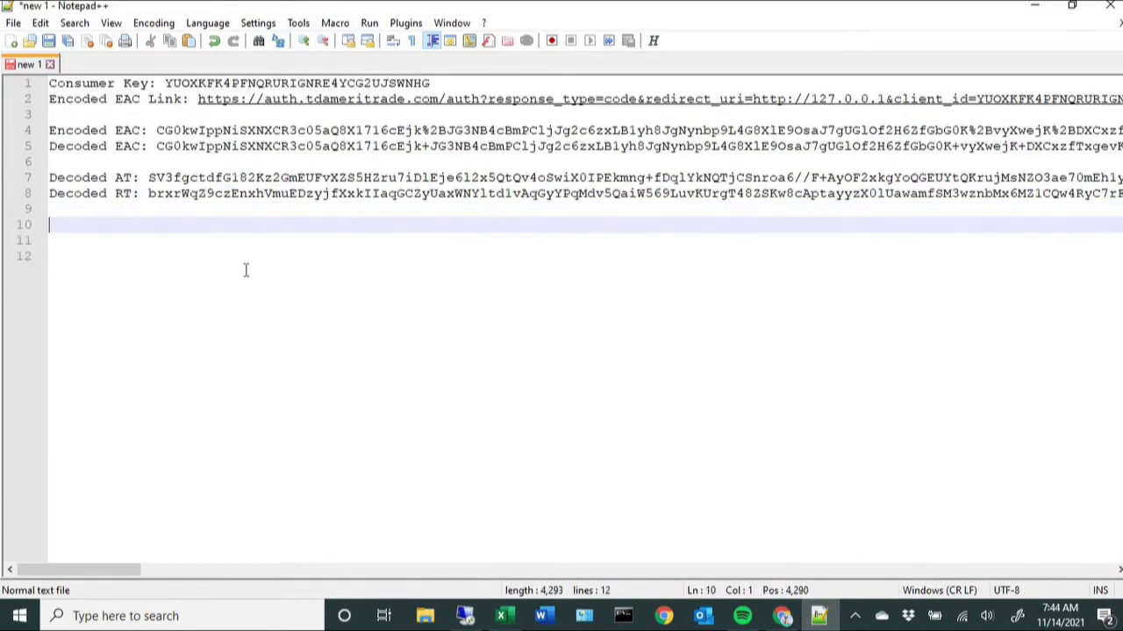
pyautogui.write('Encod')
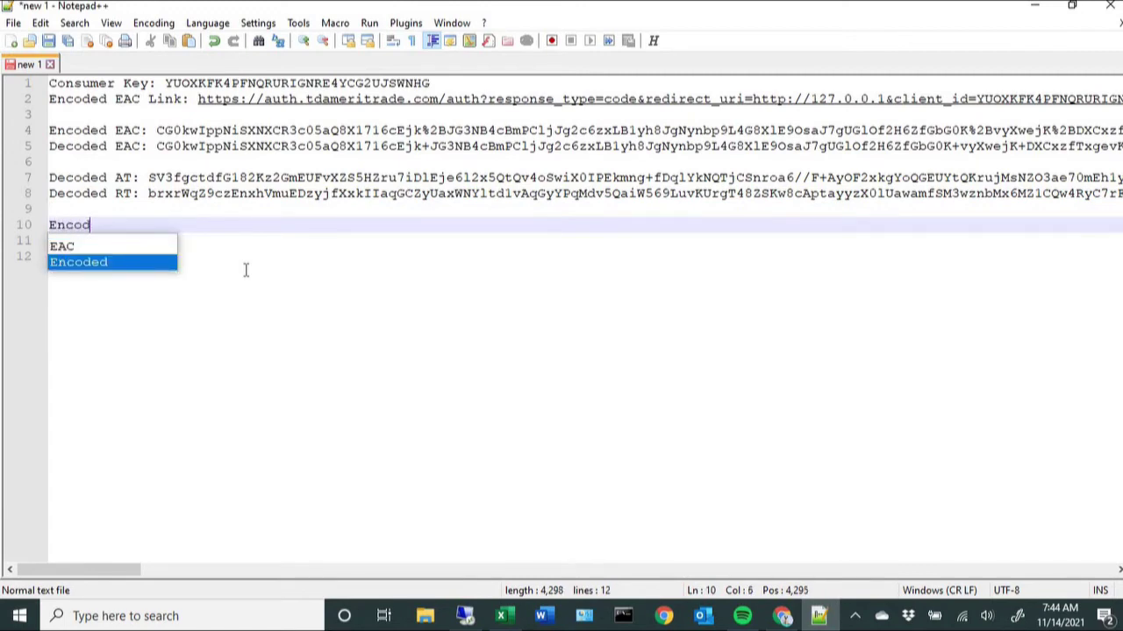
pyautogui.write('ed AT:')
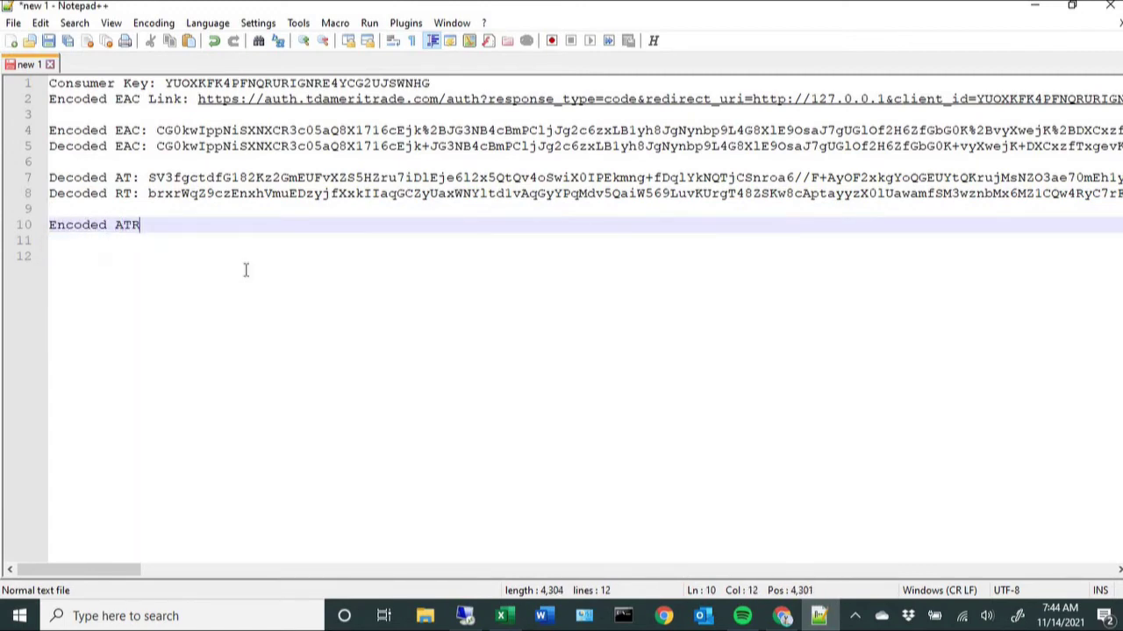
pyautogui.hotkey('ctrl', 'v')
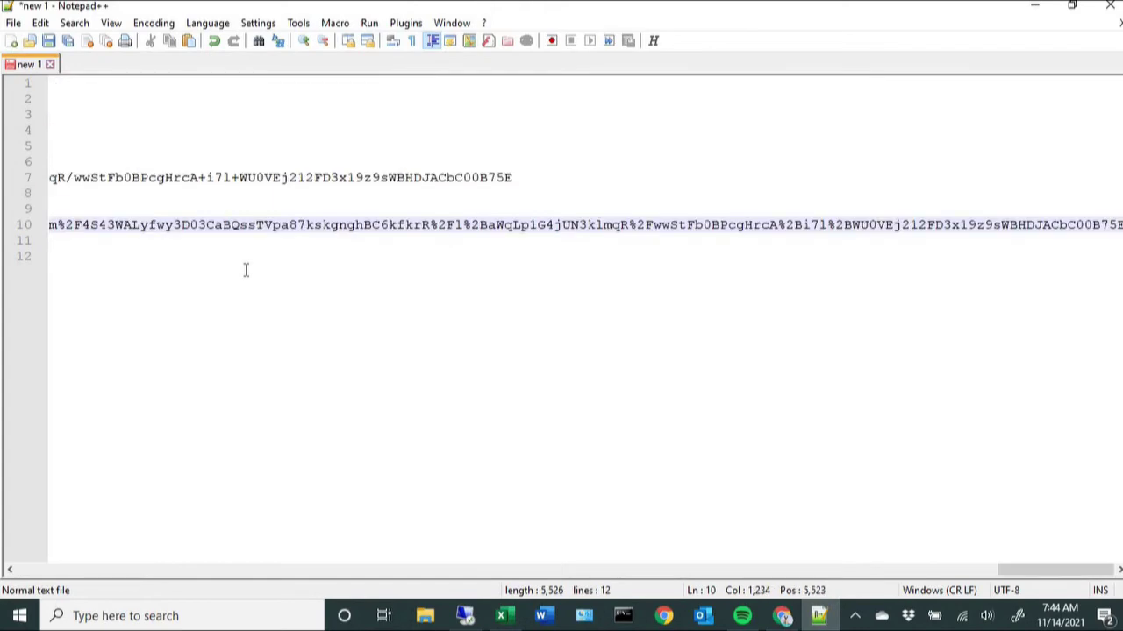
pyautogui.press('Return')
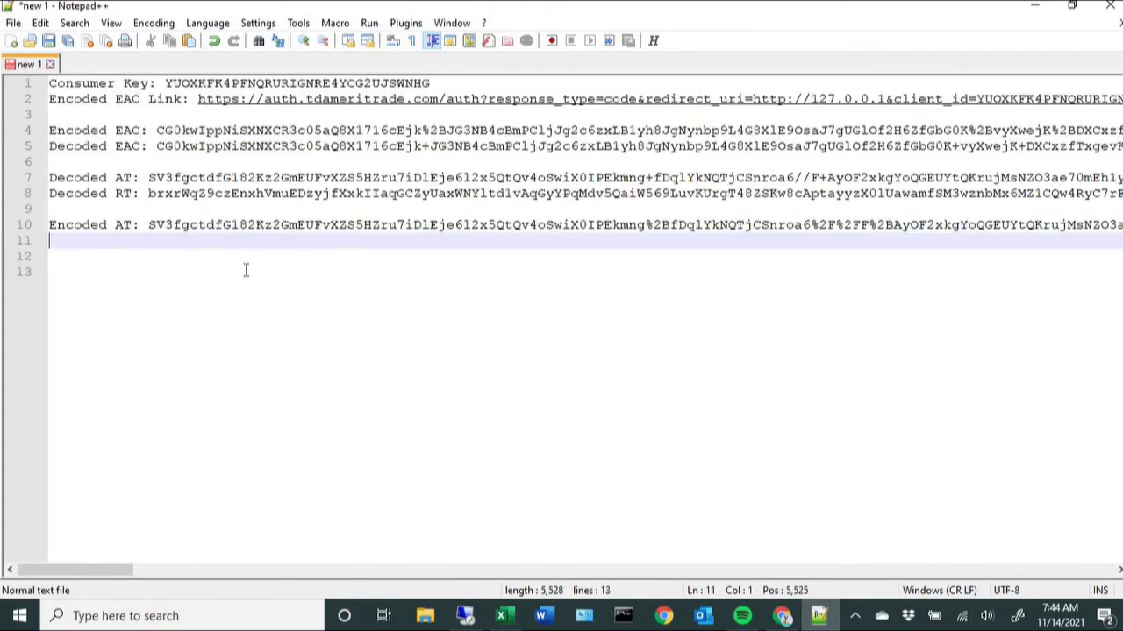
# Step: Encode the decoded refresh token from line 8 in Chrome's URL Decoder/Encoder and copy the full result
pyautogui.click(148, 193)
pyautogui.hotkey('shift', 'End')
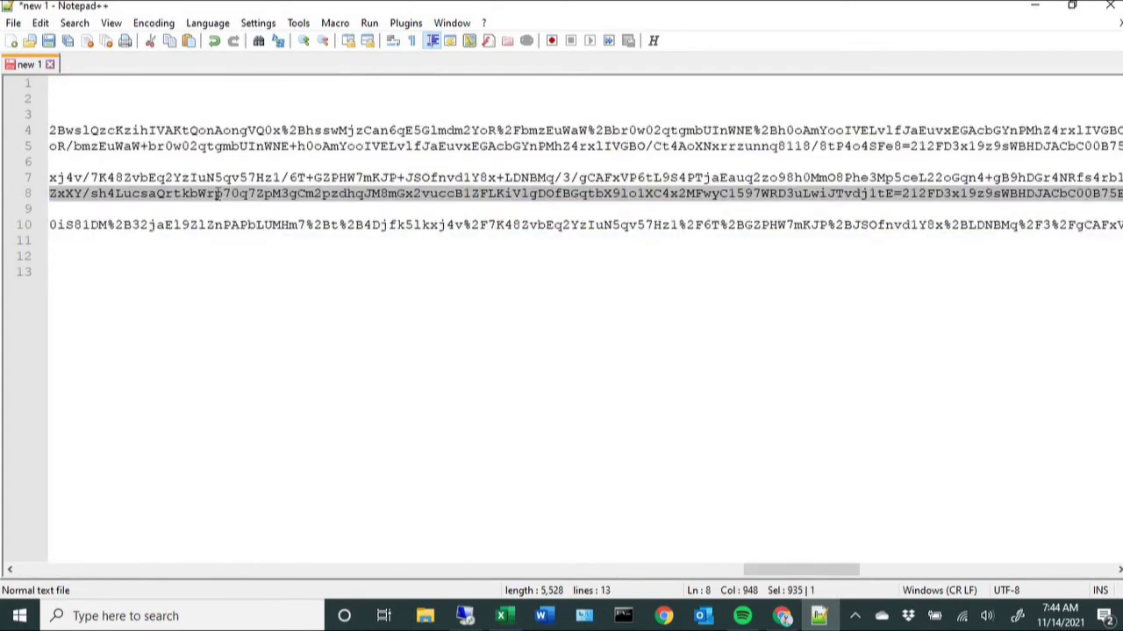
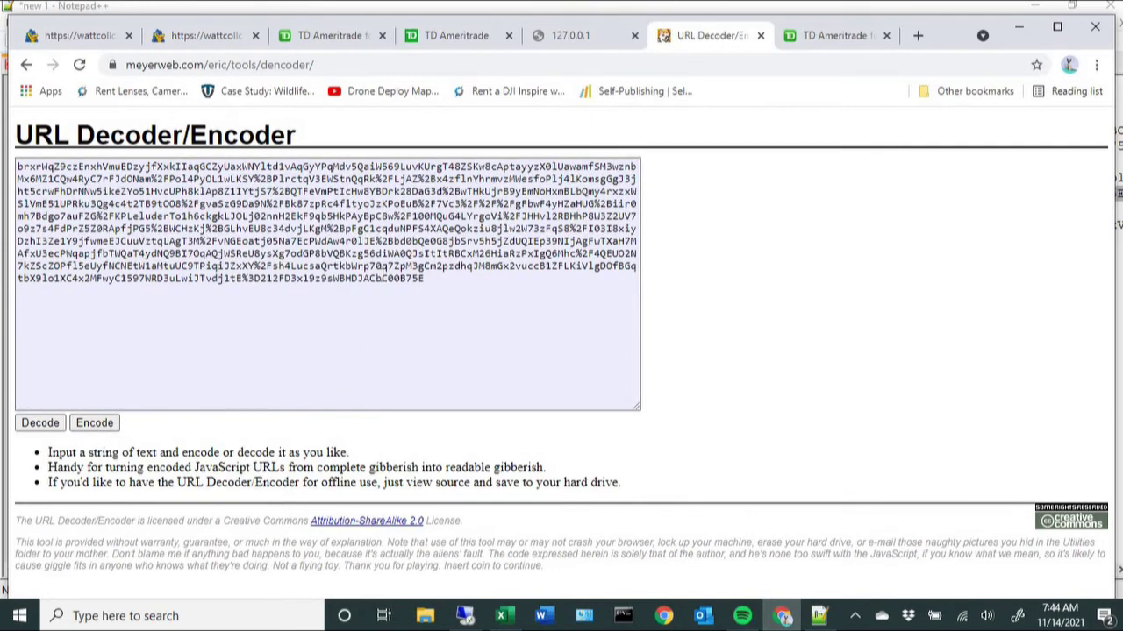
pyautogui.moveTo(446, 285); pyautogui.dragTo(2, 159)
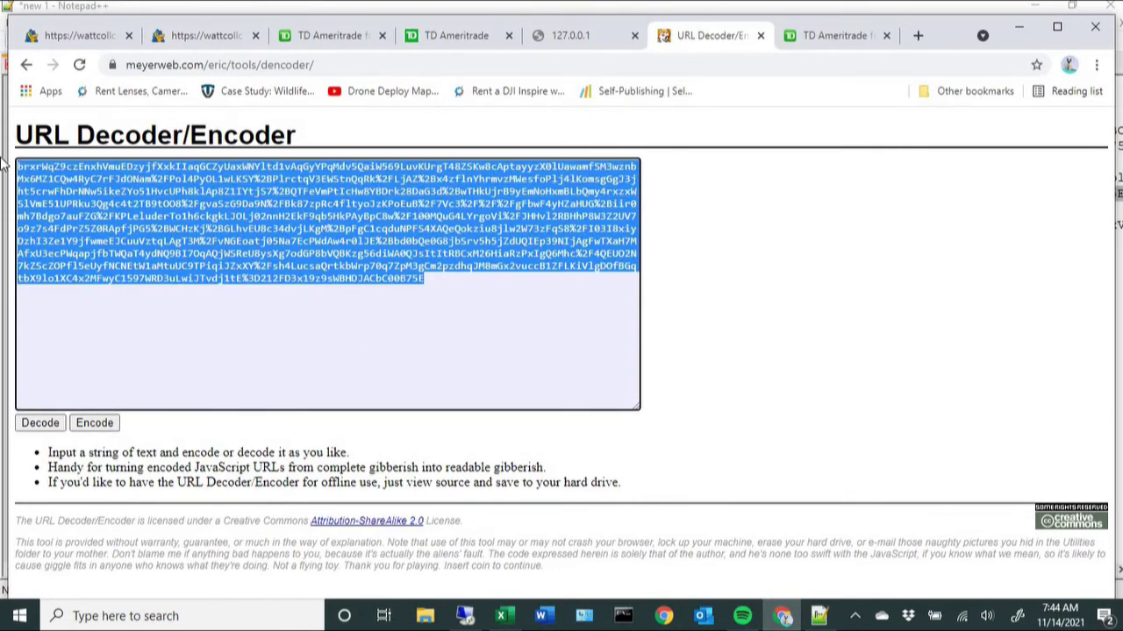
# Step: Switch to Notepad++ and record the encoded refresh token on line 11, labelled "Encoded RT:", followed by a blank line
pyautogui.click(818, 616)
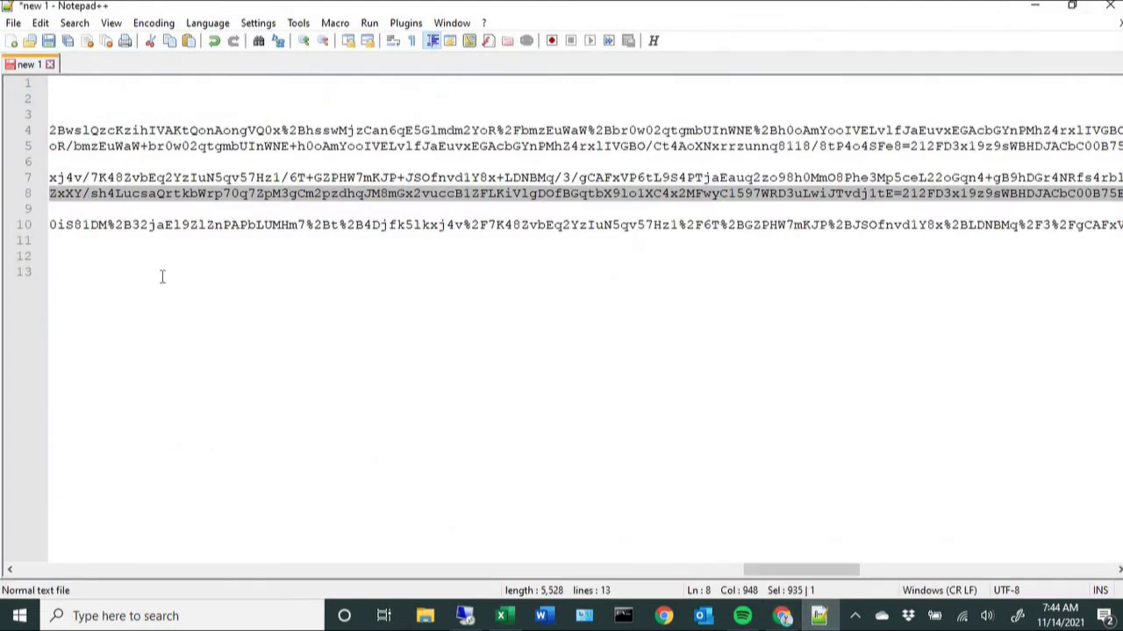
pyautogui.click(130, 227)
pyautogui.press('End')
pyautogui.press('Return')
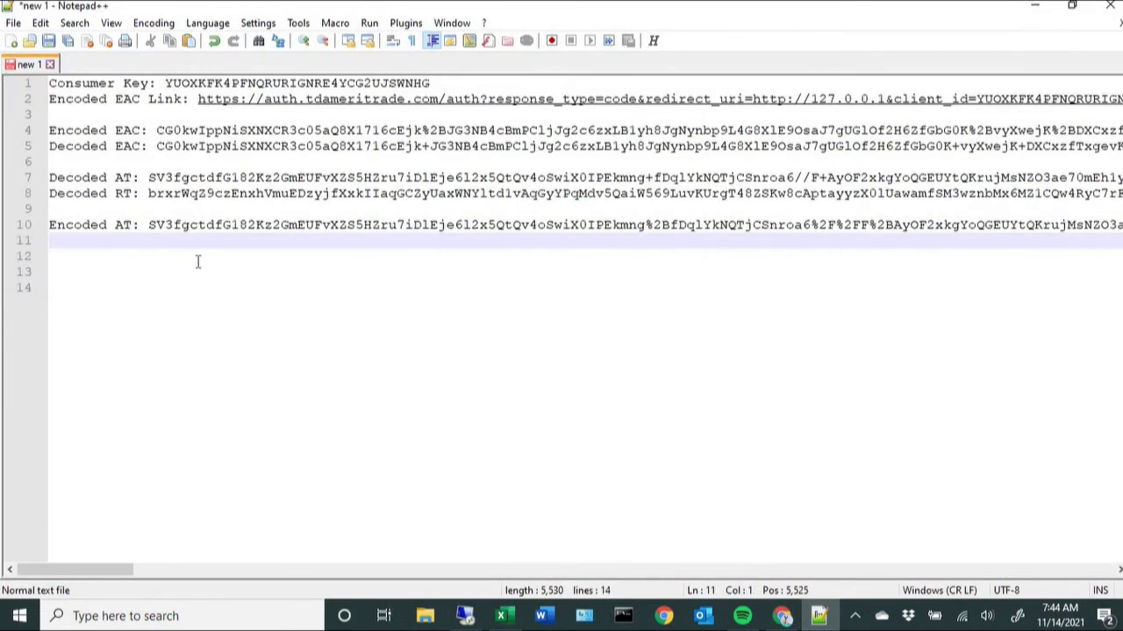
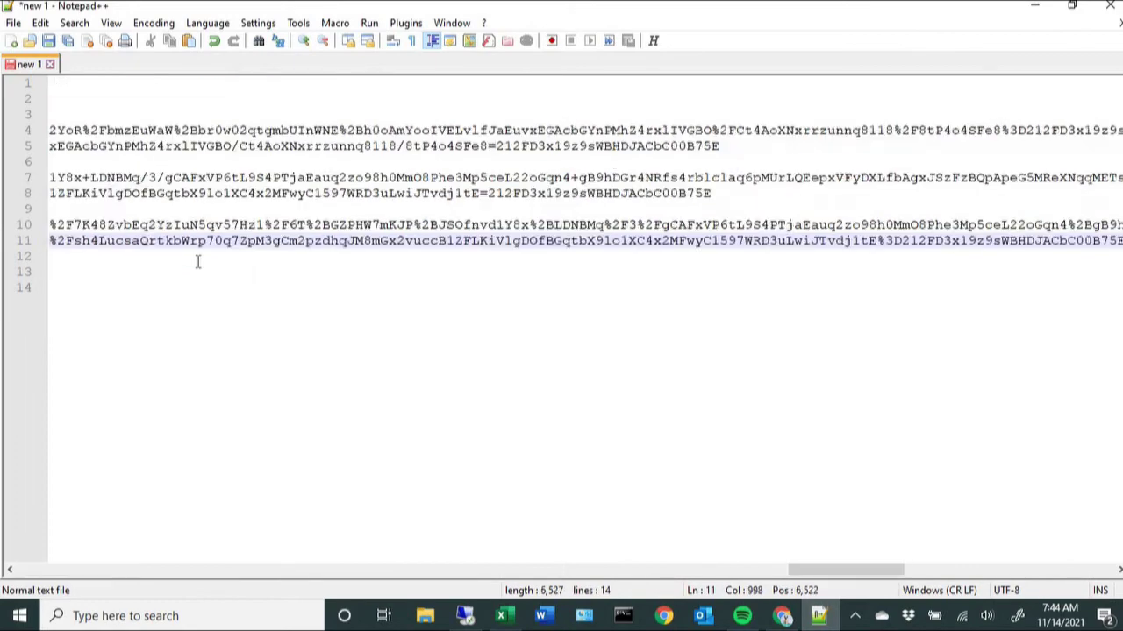
pyautogui.press('Return')
pyautogui.press('Return')
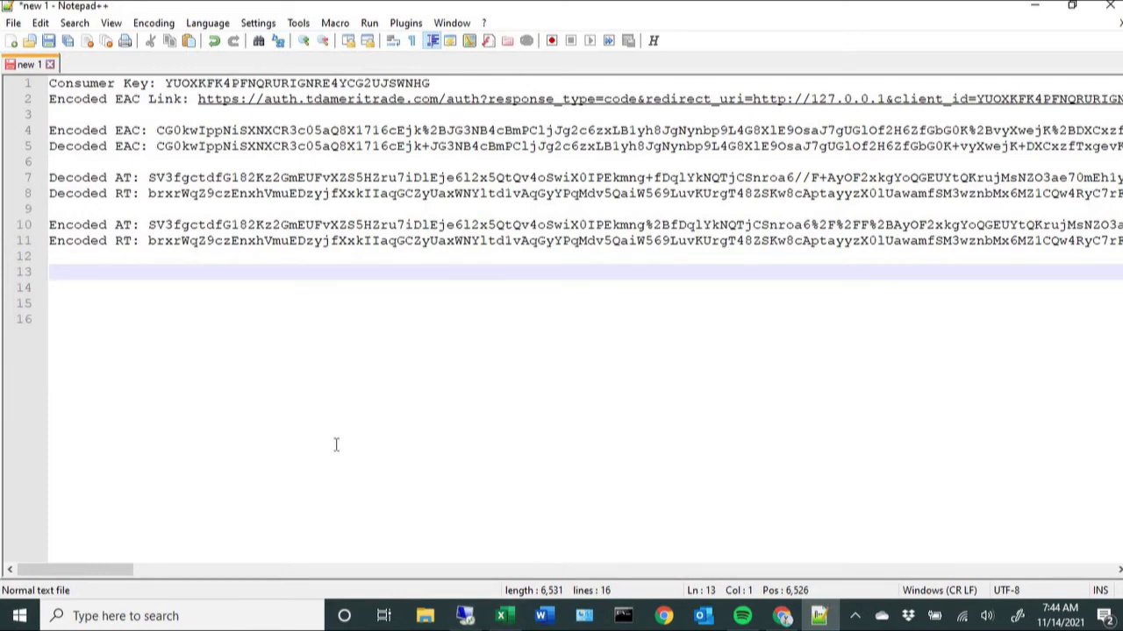
# Step: Switch to the TDADemo.xlsm workbook in Excel and review its Stocks, Portfolio and Instructions sheets
pyautogui.click(505, 617)
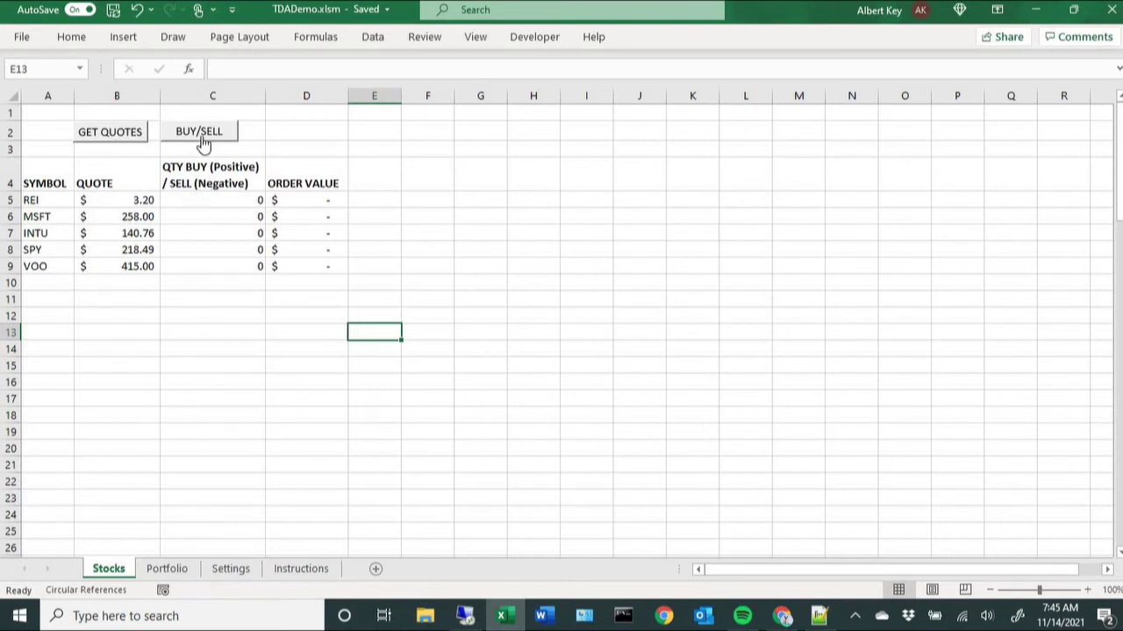
pyautogui.click(242, 205)
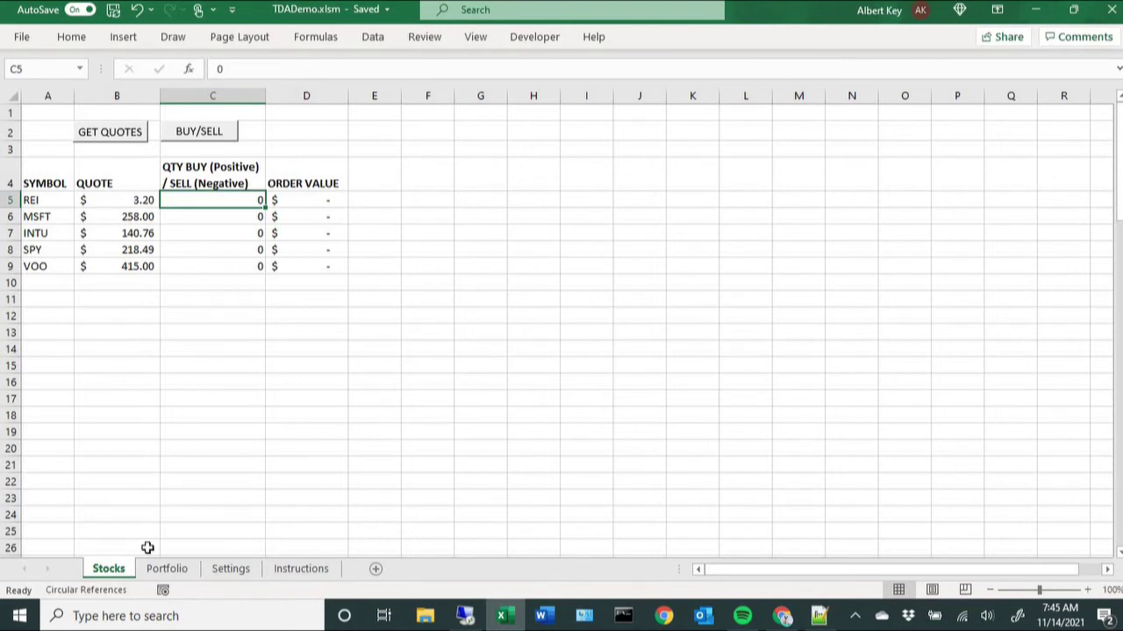
pyautogui.click(168, 569)
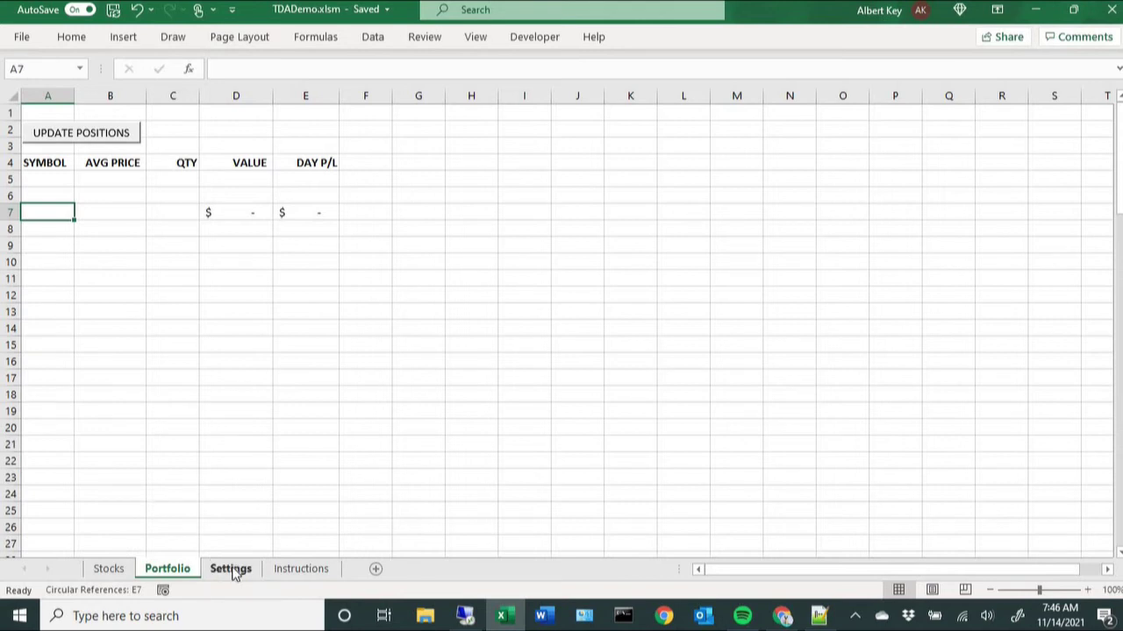
pyautogui.click(302, 572)
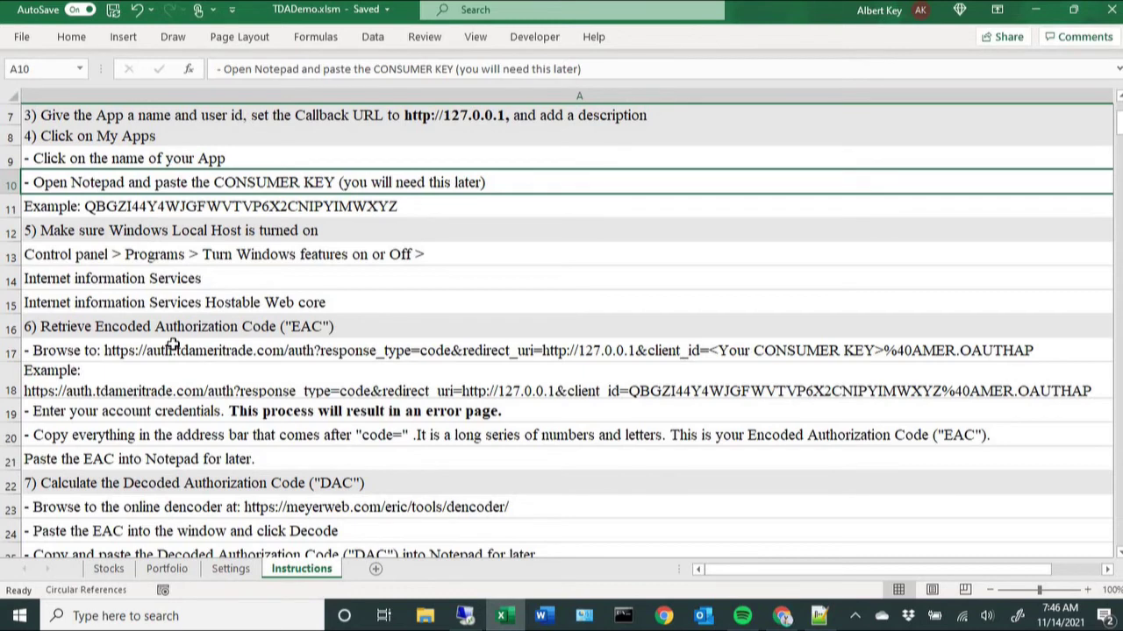
# Step: Clear the access token in B3 and the refresh token in B4 on the Settings sheet
pyautogui.click(231, 572)
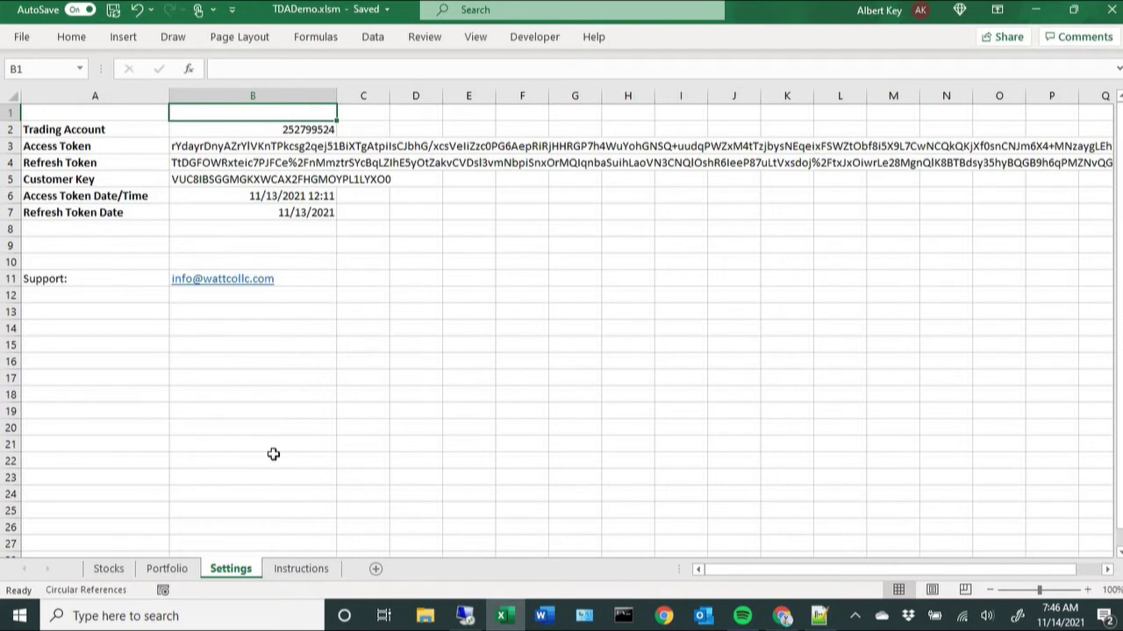
pyautogui.press('Down')
pyautogui.press('Down')
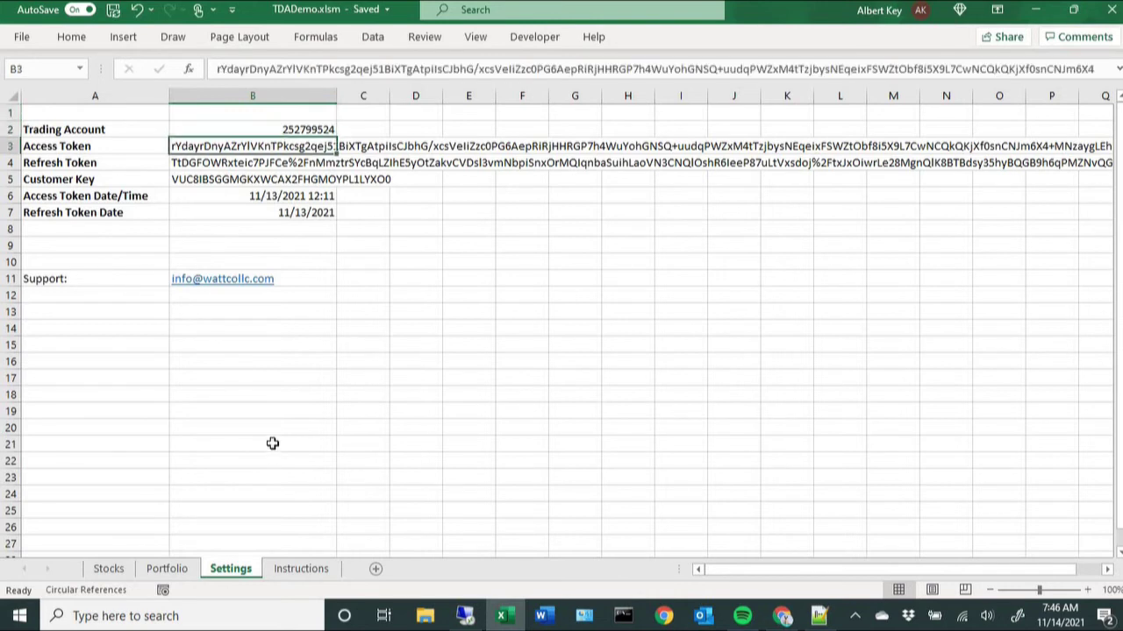
pyautogui.press('Delete')
pyautogui.press('Down')
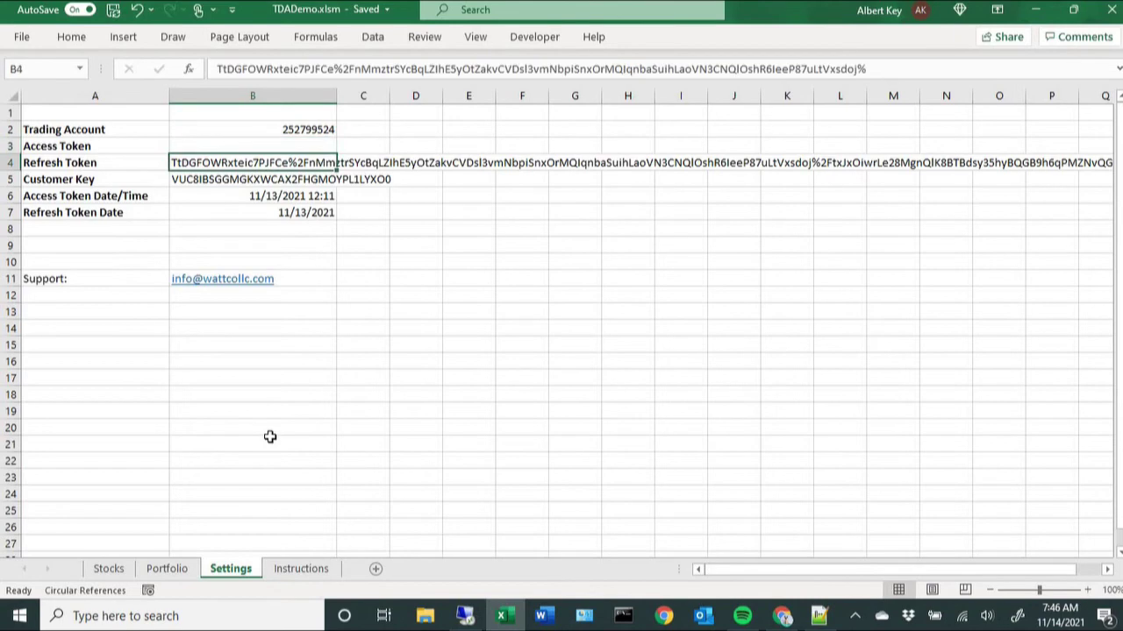
pyautogui.press('Delete')
# Step: Copy the encoded access token from line 10 in Notepad++ into the Access Token cell B3 of the Excel Settings sheet
pyautogui.press('Up')
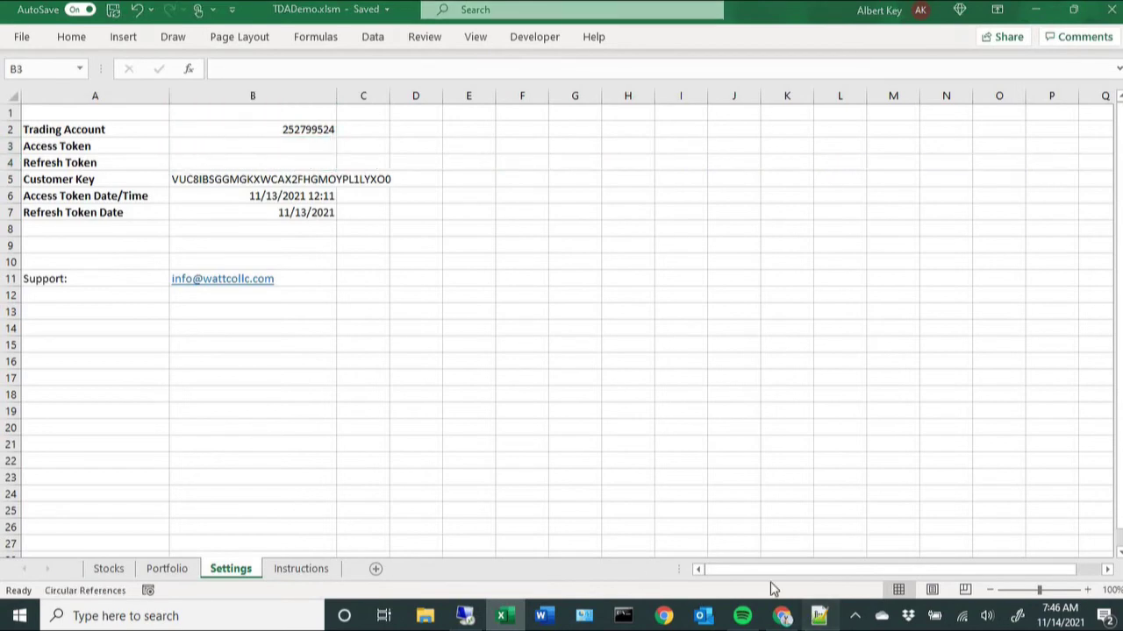
pyautogui.click(818, 616)
pyautogui.click(148, 225)
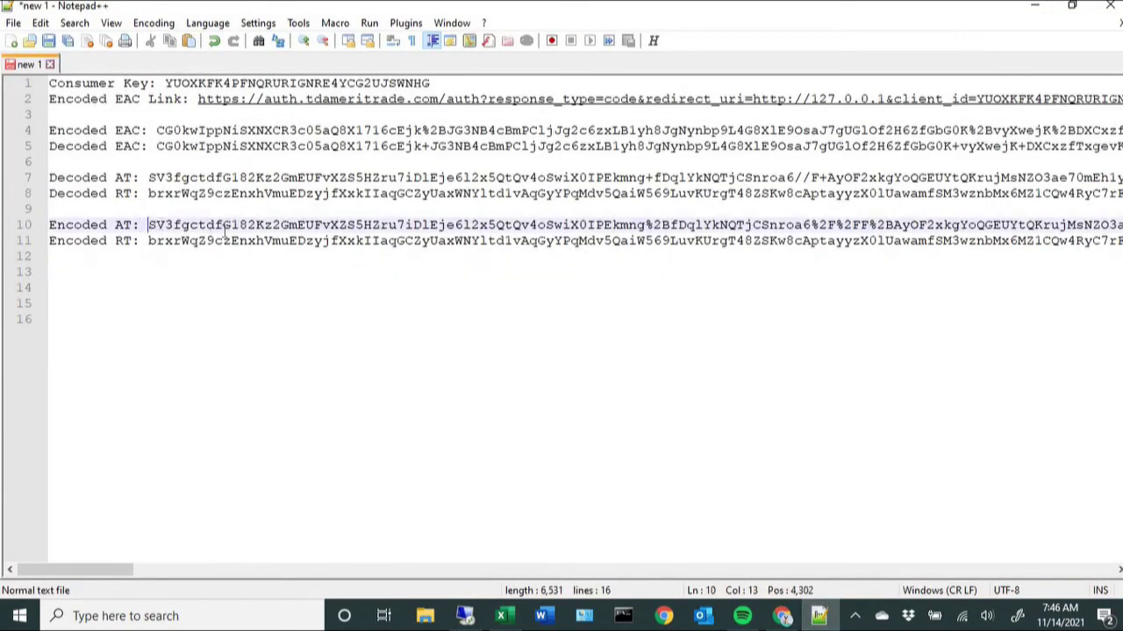
pyautogui.hotkey('shift', 'End')
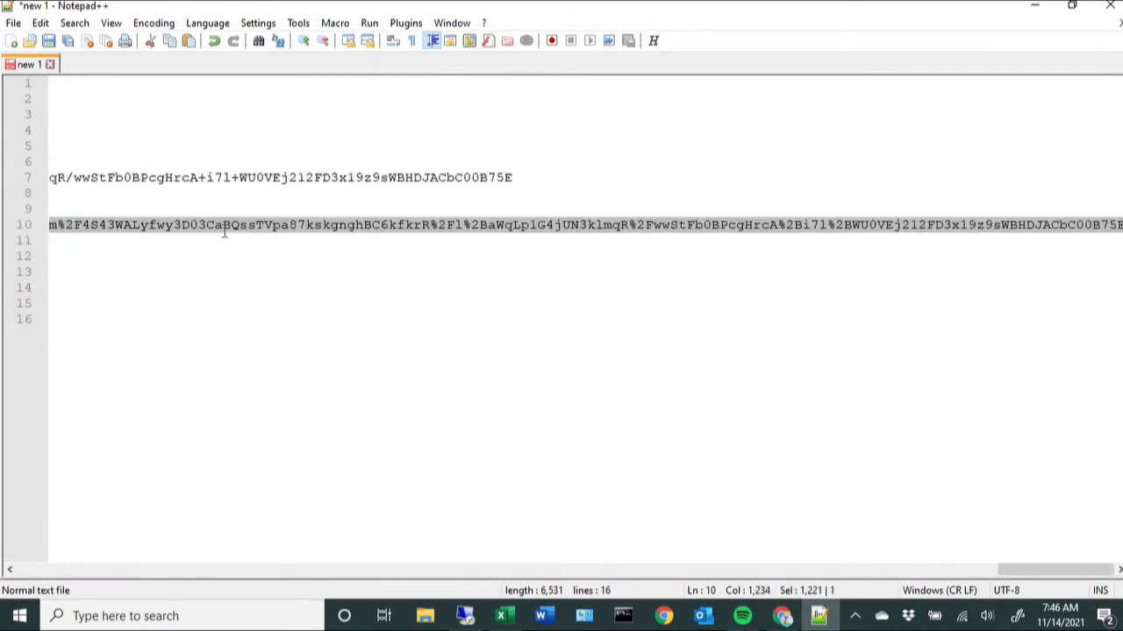
pyautogui.click(501, 616)
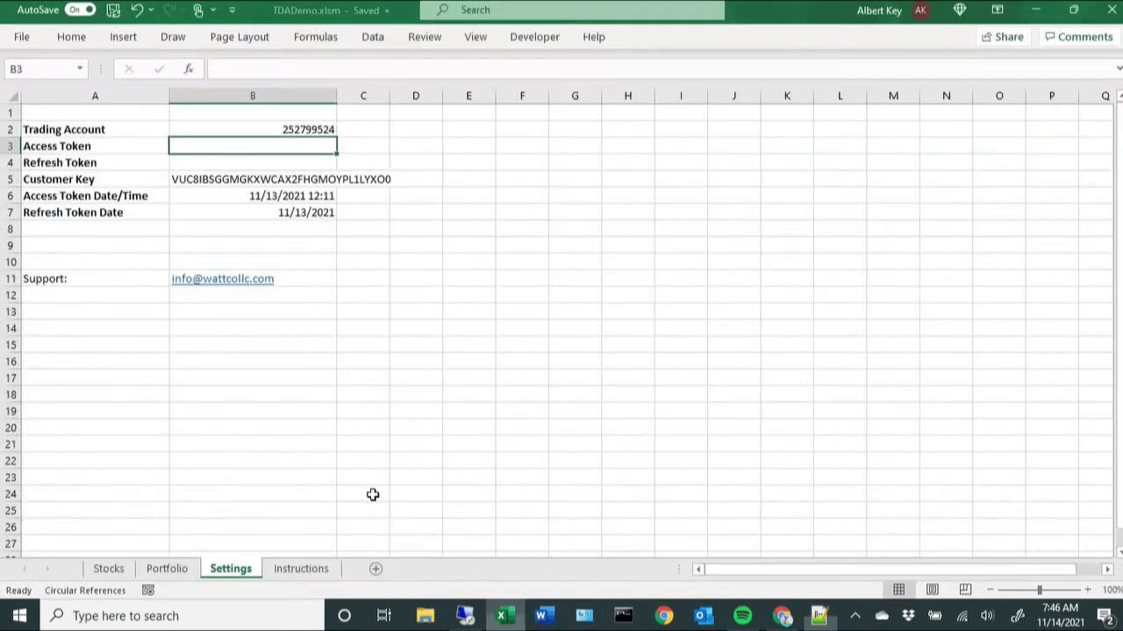
pyautogui.hotkey('ctrl', 'v')
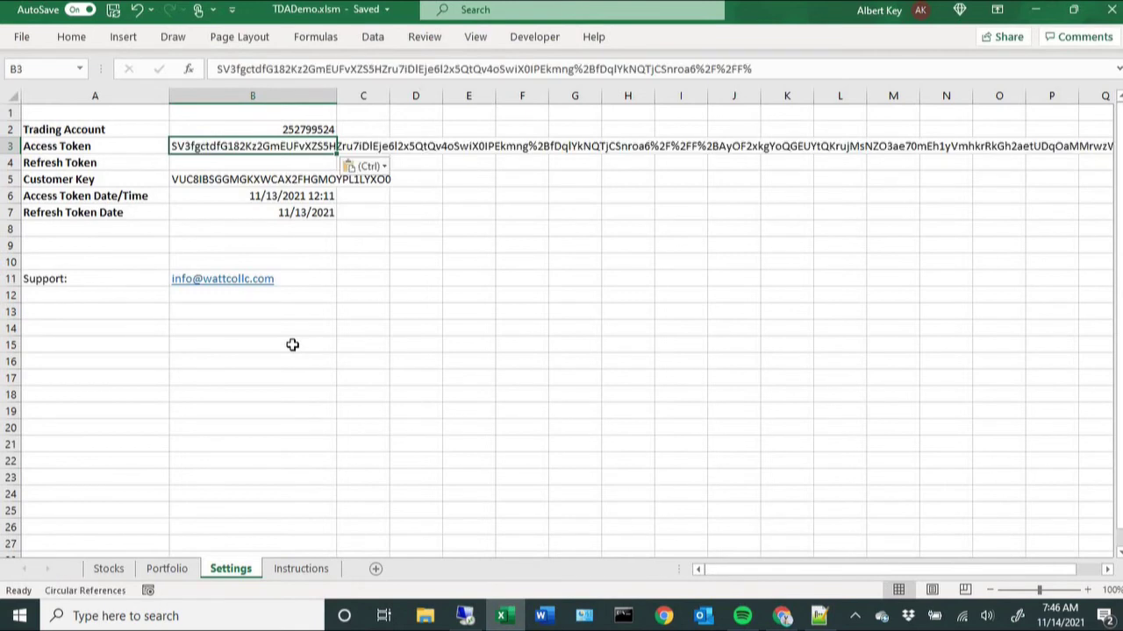
# Step: Copy the encoded refresh token from line 11 in Notepad++ into the Refresh Token cell B4 of the Excel Settings sheet
pyautogui.press('Down')
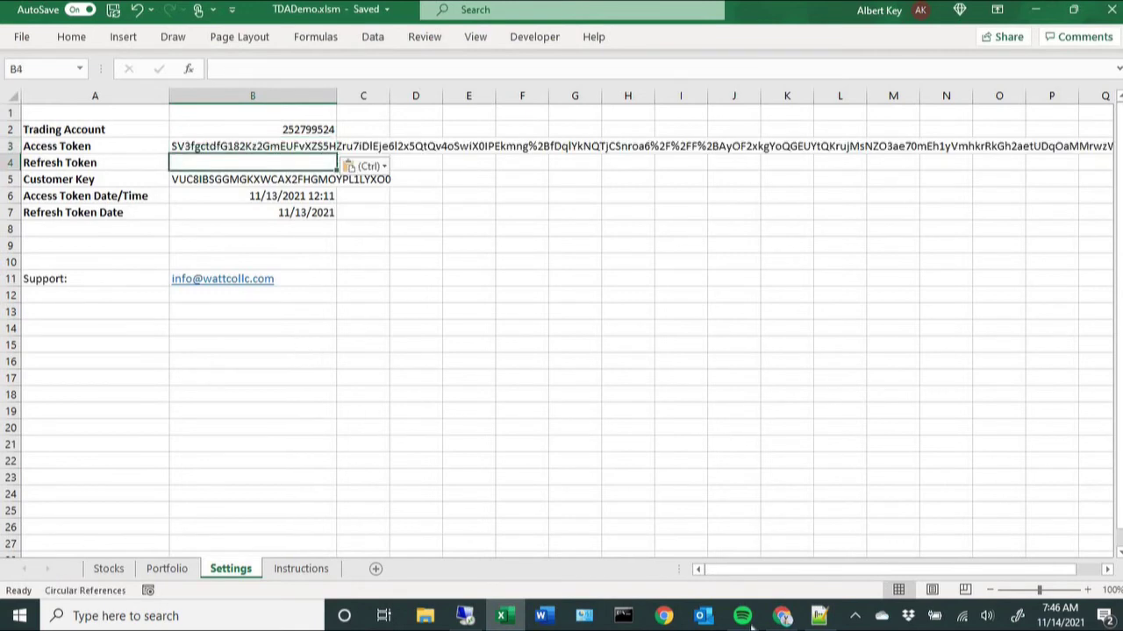
pyautogui.click(818, 615)
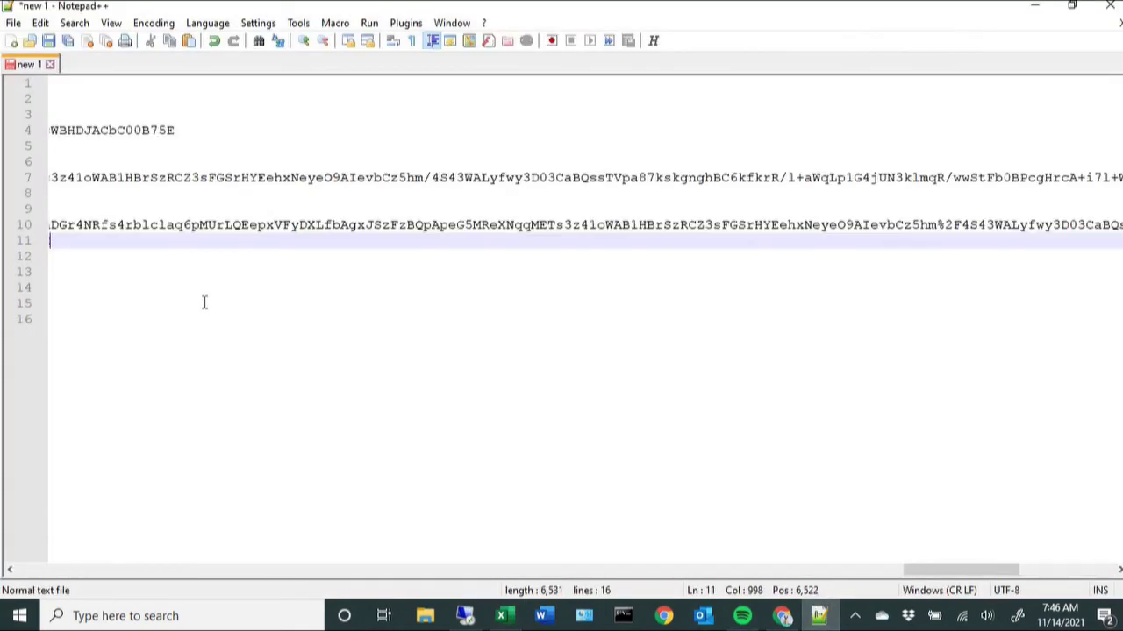
pyautogui.press('Home')
pyautogui.click(145, 242)
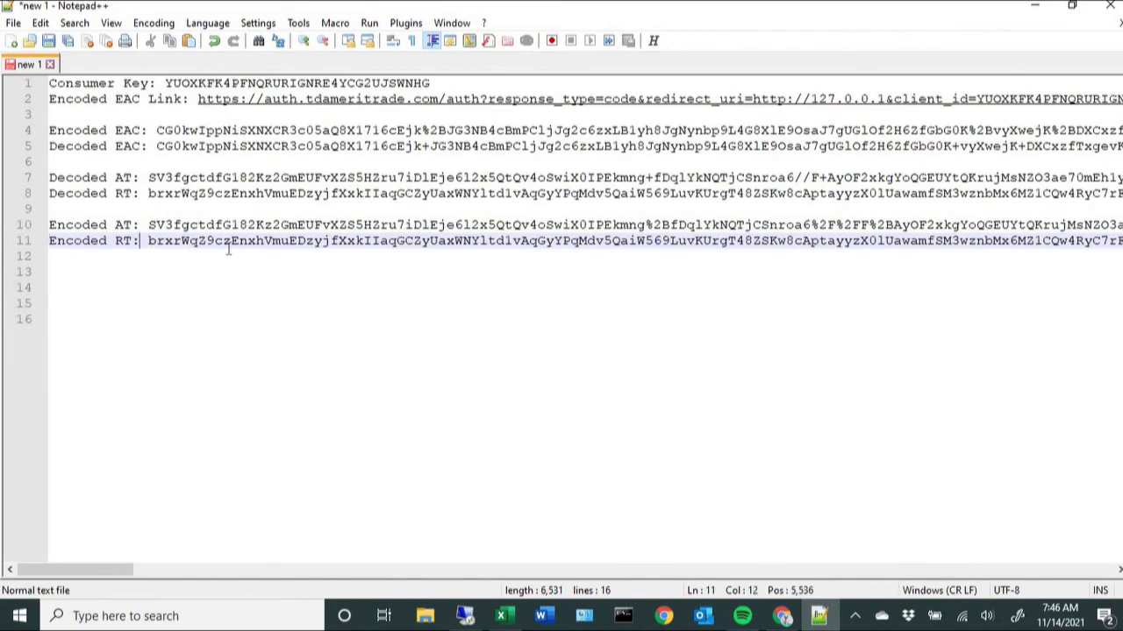
pyautogui.hotkey('shift', 'End')
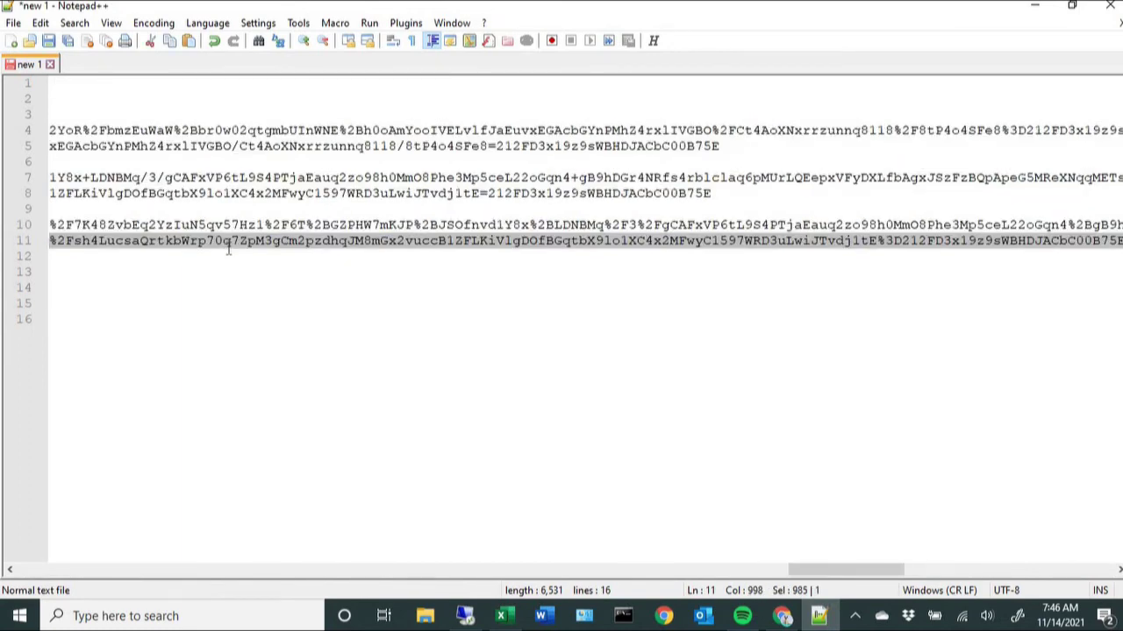
pyautogui.click(501, 615)
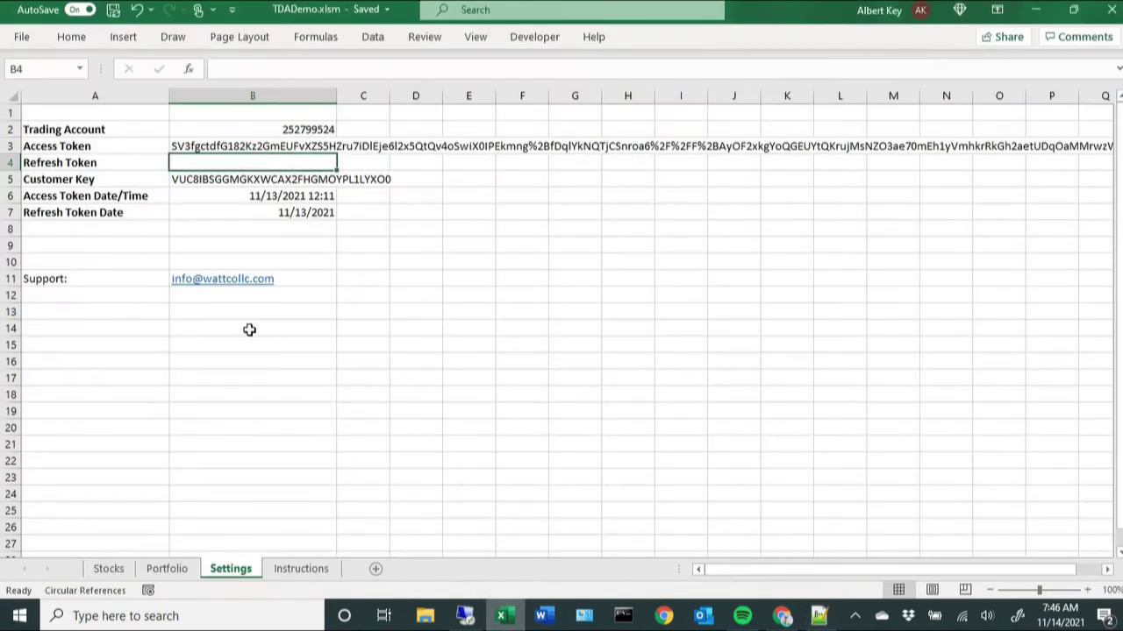
pyautogui.hotkey('ctrl', 'v')
pyautogui.press('Return')
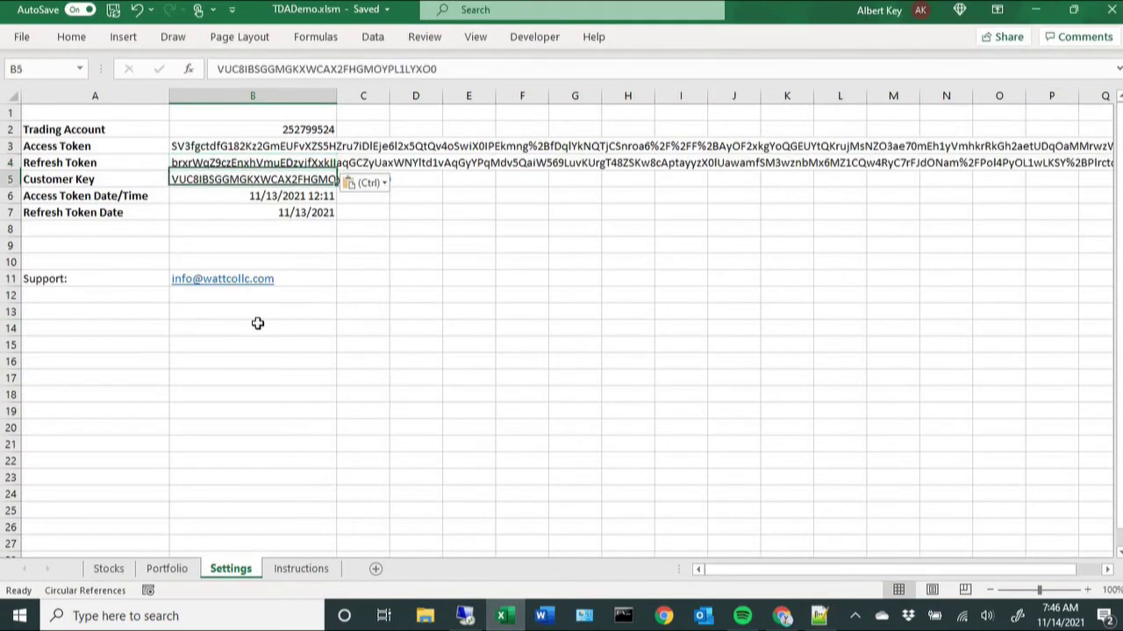
# Step: Clear the existing Customer Key value in cell B5 of the Settings sheet
pyautogui.click(289, 130)
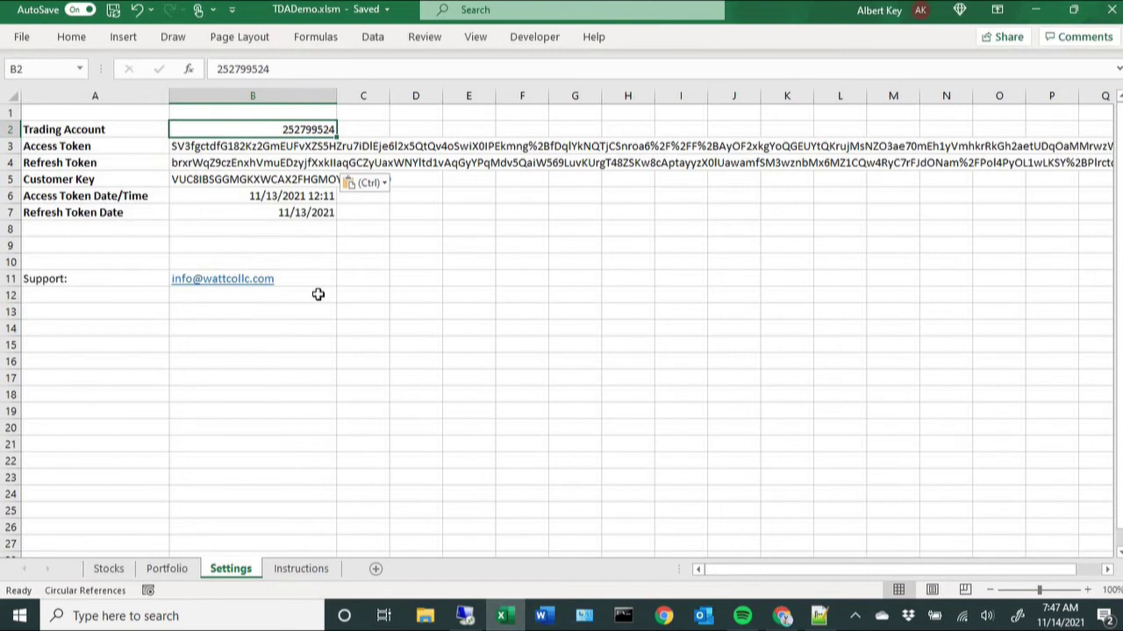
pyautogui.press('Down')
pyautogui.press('Down')
pyautogui.press('Down')
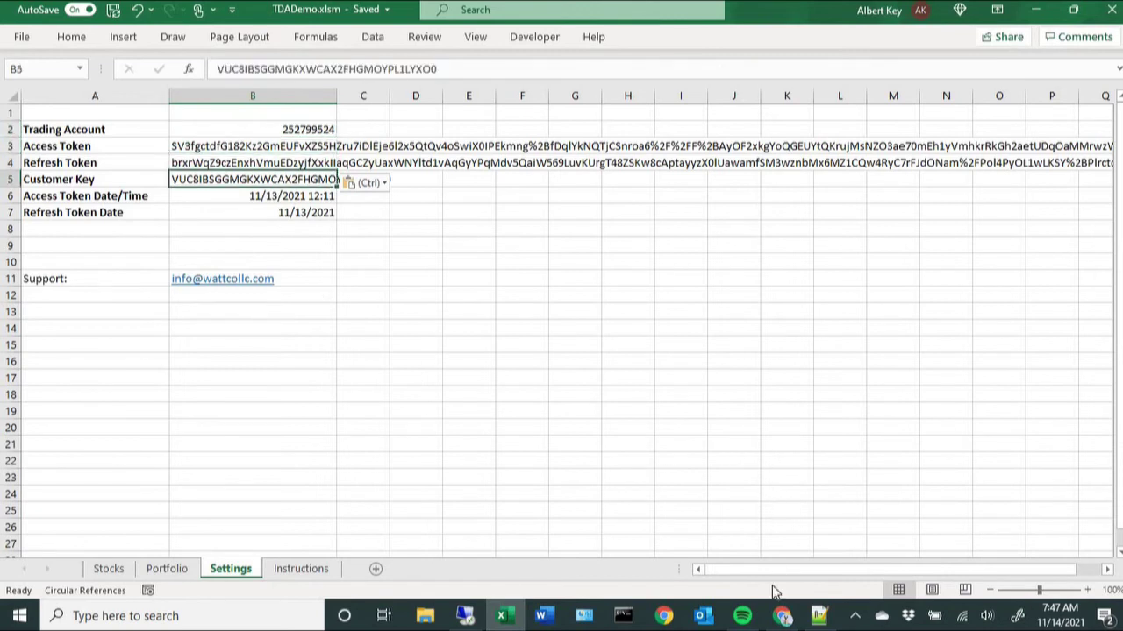
pyautogui.press('Delete')
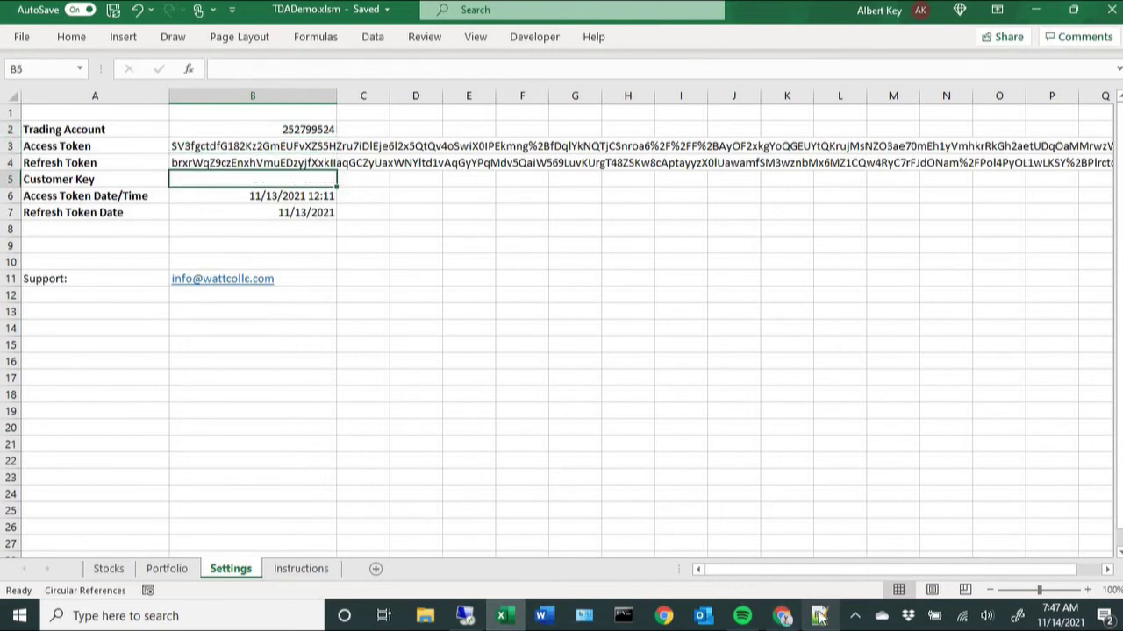
# Step: Copy the consumer key from line 1 in Notepad++ into the Customer Key cell B5 of the Excel Settings sheet
pyautogui.click(818, 616)
pyautogui.press('Home')
pyautogui.press('Up')
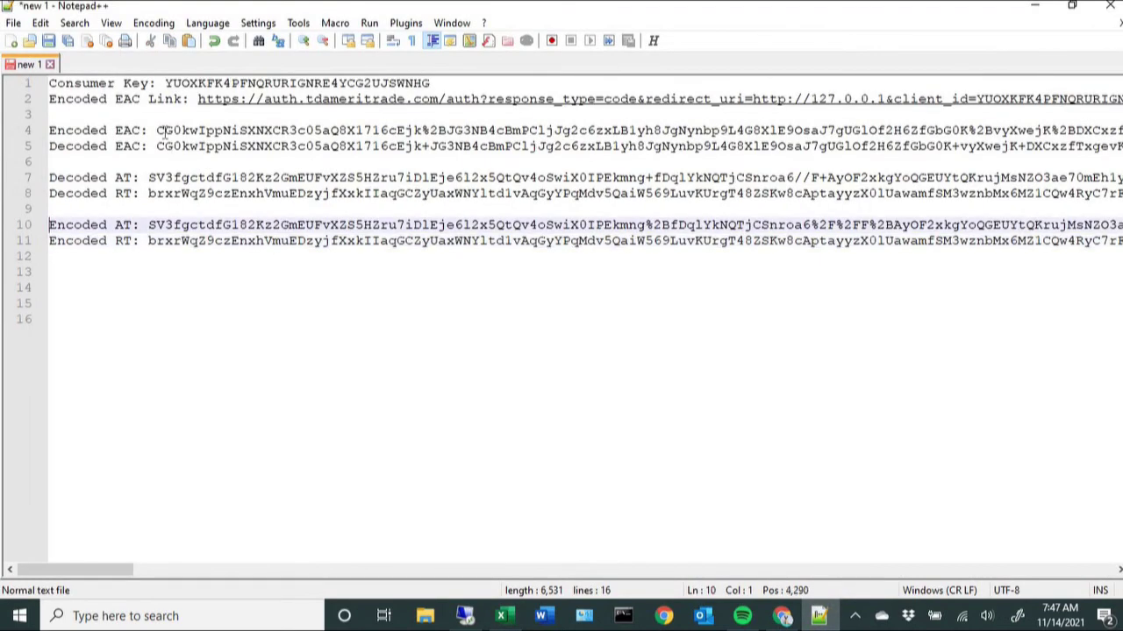
pyautogui.moveTo(165, 83); pyautogui.dragTo(429, 82)
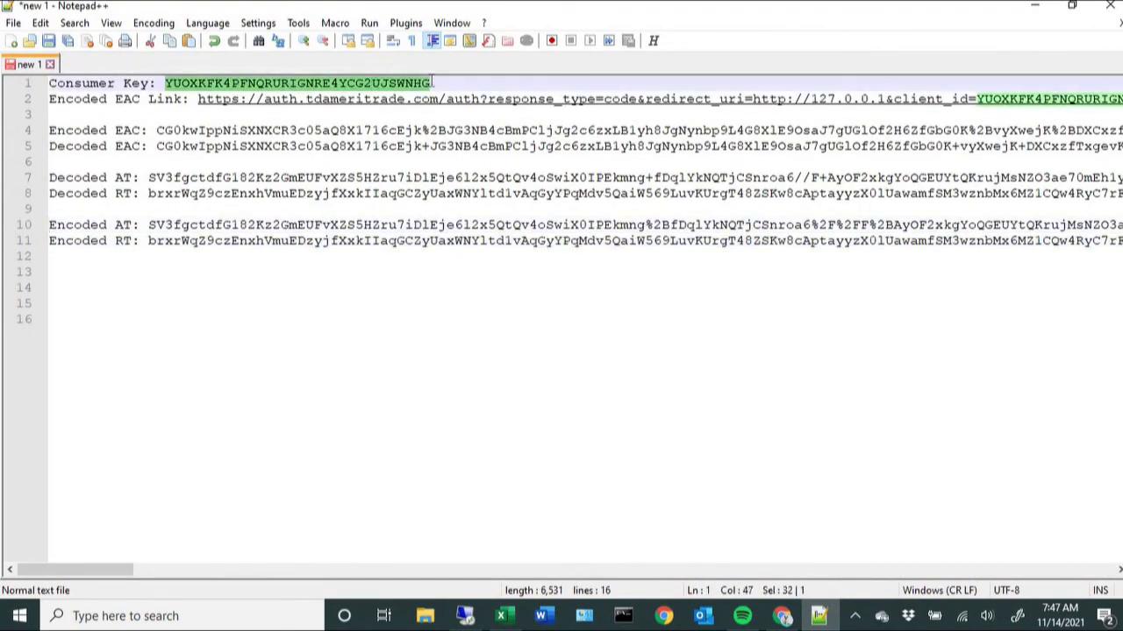
pyautogui.rightClick(396, 85)
pyautogui.click(434, 111)
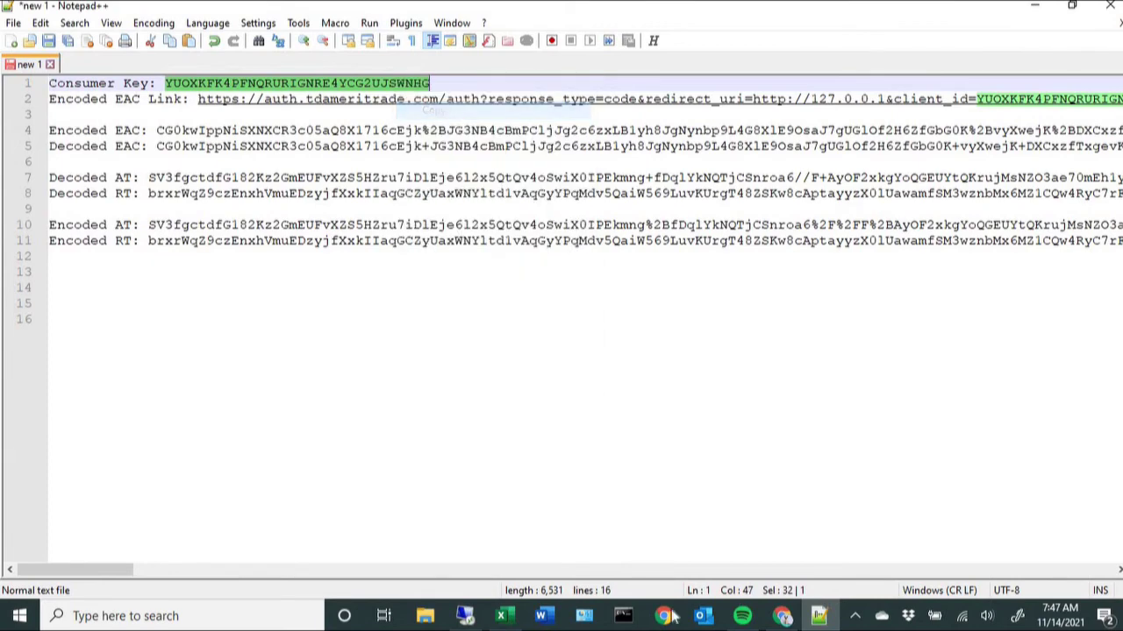
pyautogui.click(507, 616)
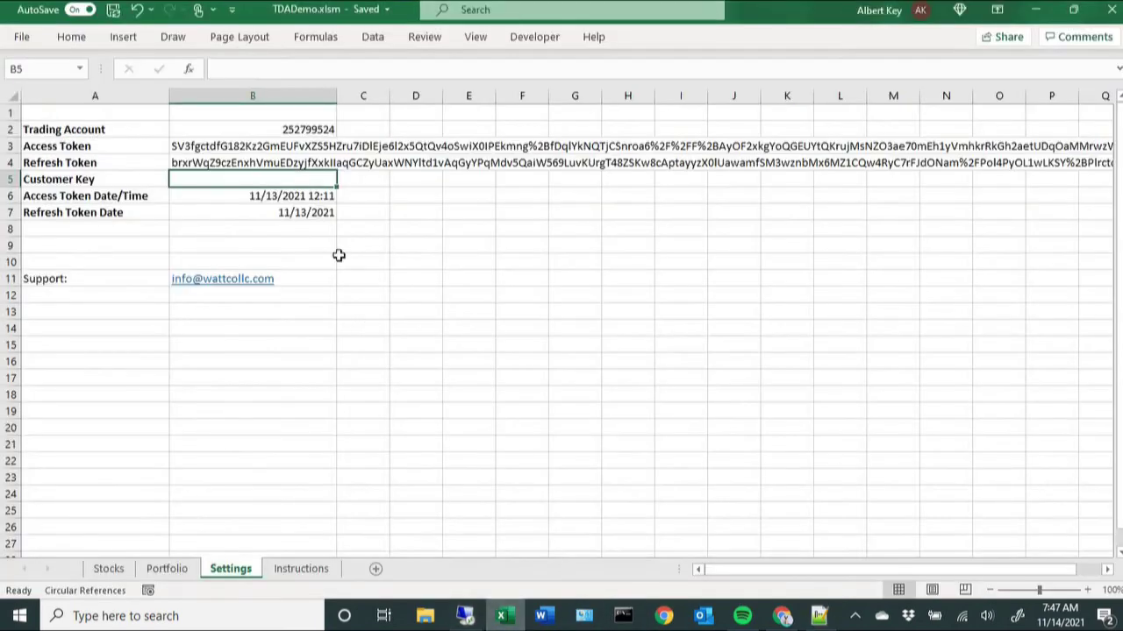
pyautogui.click(279, 200)
pyautogui.press('Up')
pyautogui.hotkey('ctrl', 'v')
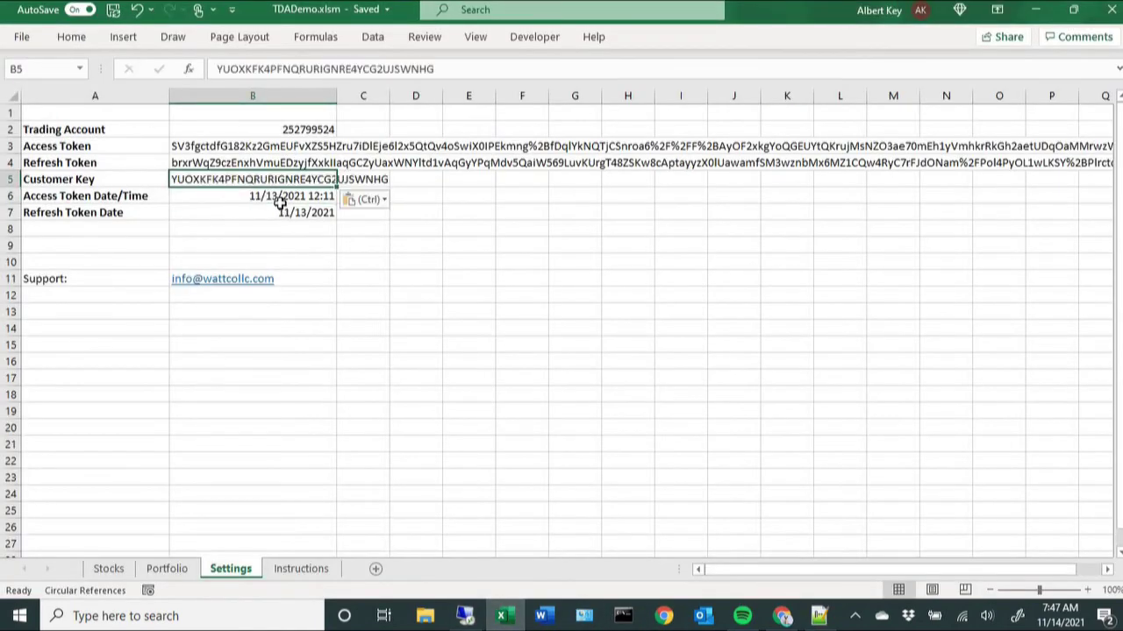
# Step: Set the Access Token Date/Time in B6 to 11/14/21 and the Refresh Token Date in B7 to 11/12/2021
pyautogui.press('Down')
pyautogui.press('Down')
pyautogui.press('Down')
pyautogui.press('Up')
pyautogui.press('Up')
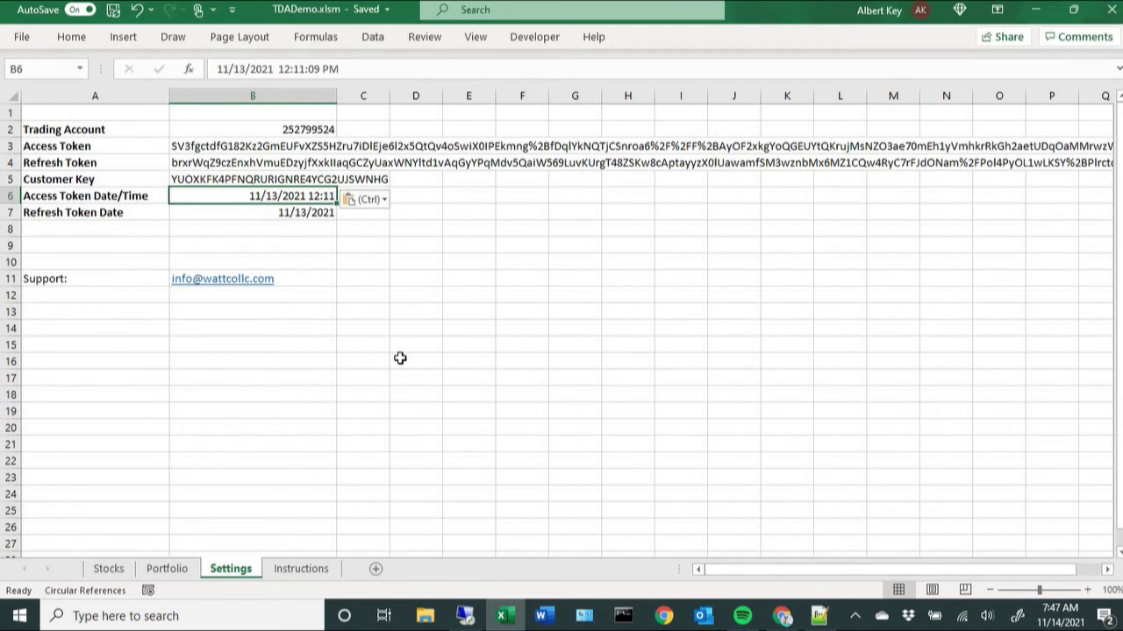
pyautogui.write('11/14/21')
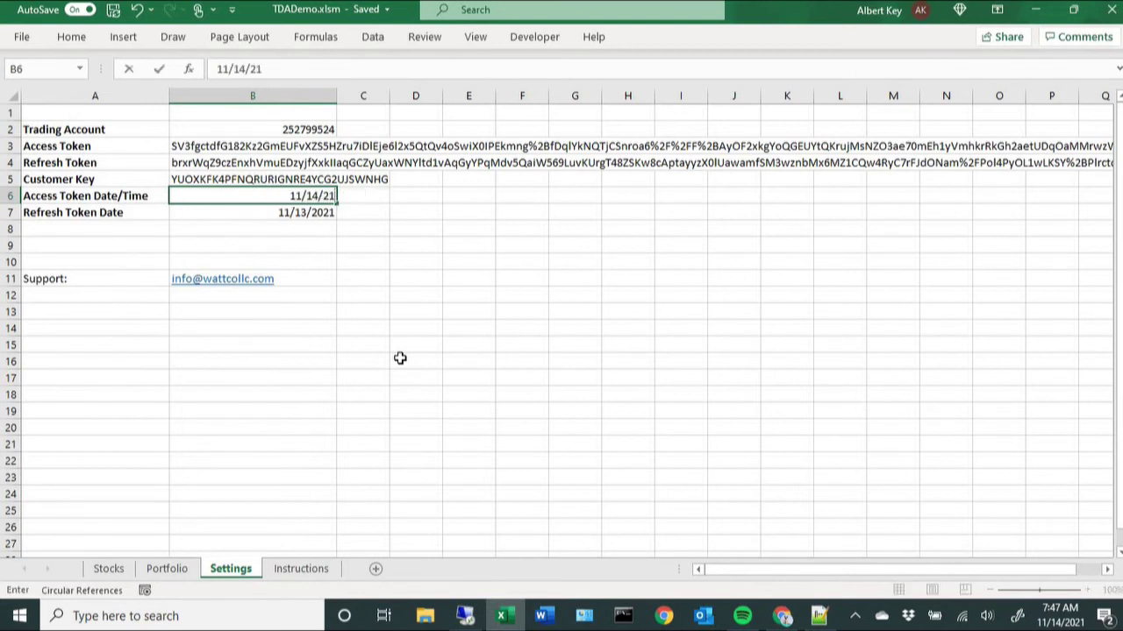
pyautogui.press('Return')
pyautogui.write('11/12/2021')
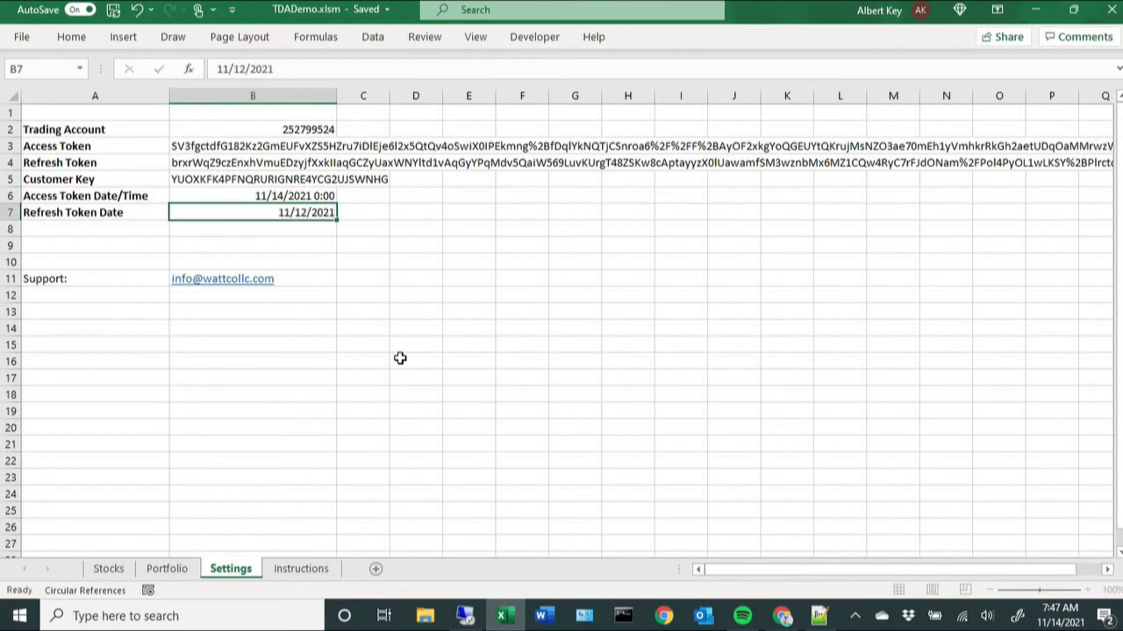
pyautogui.press('Return')
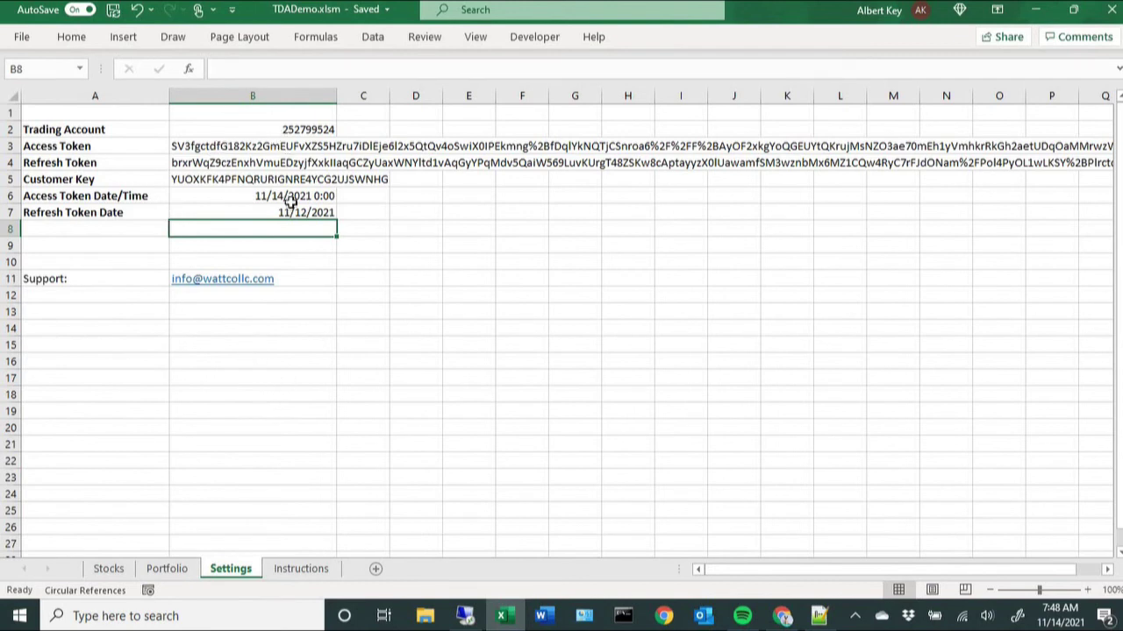
# Step: Retrieve current quotes on the Stocks sheet and set the buy quantity for REI in C5 to 5
pyautogui.click(110, 570)
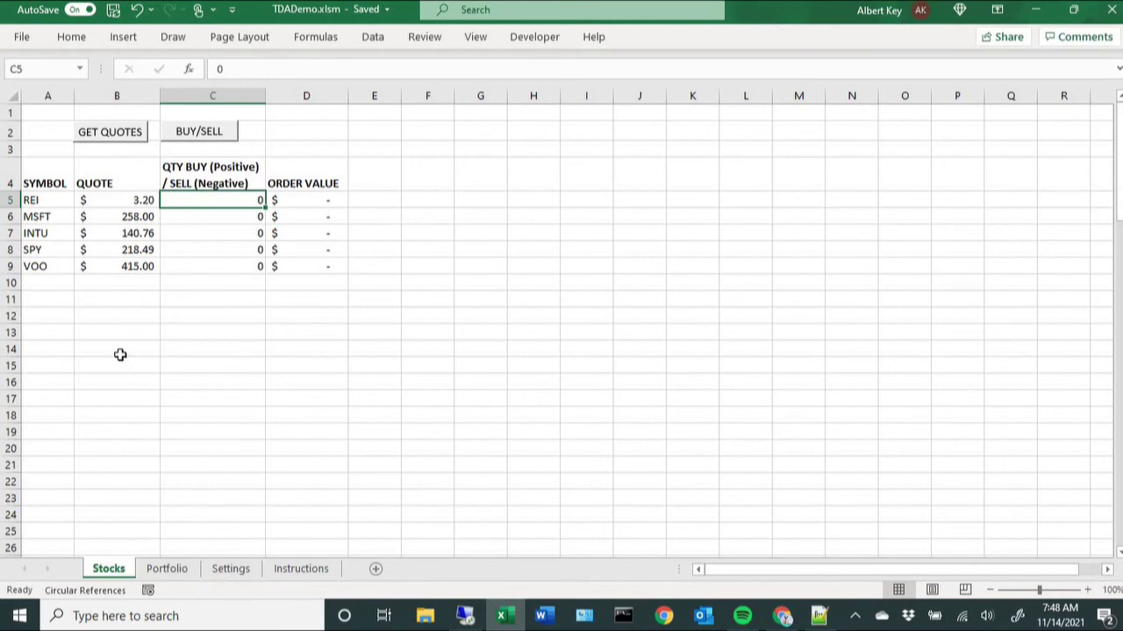
pyautogui.click(110, 140)
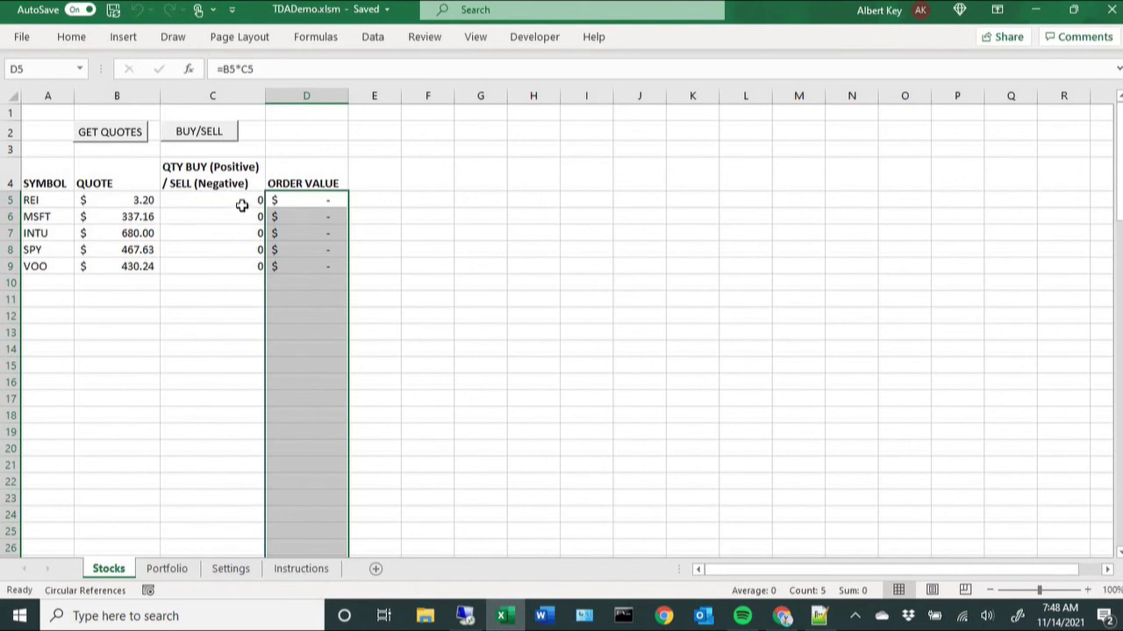
pyautogui.press('Left')
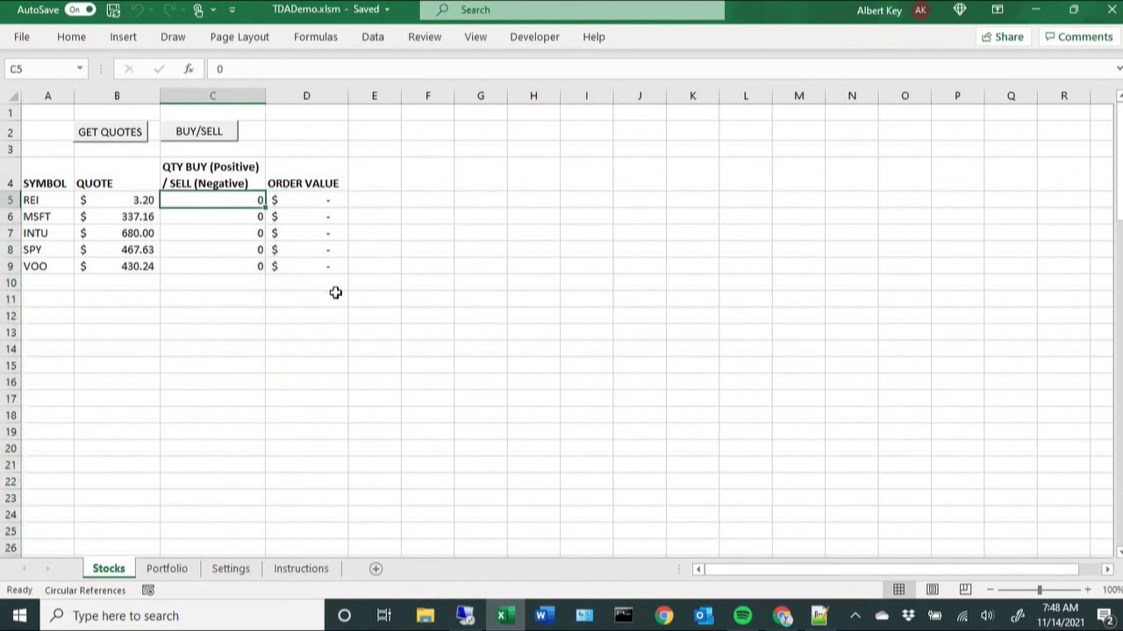
pyautogui.write('5')
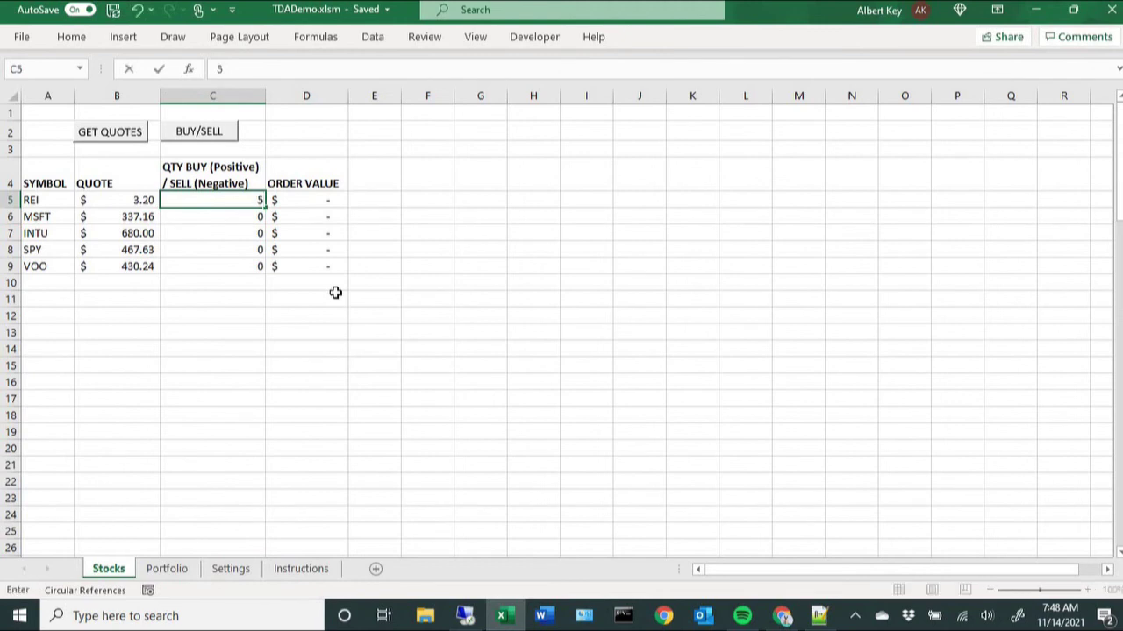
pyautogui.press('Return')
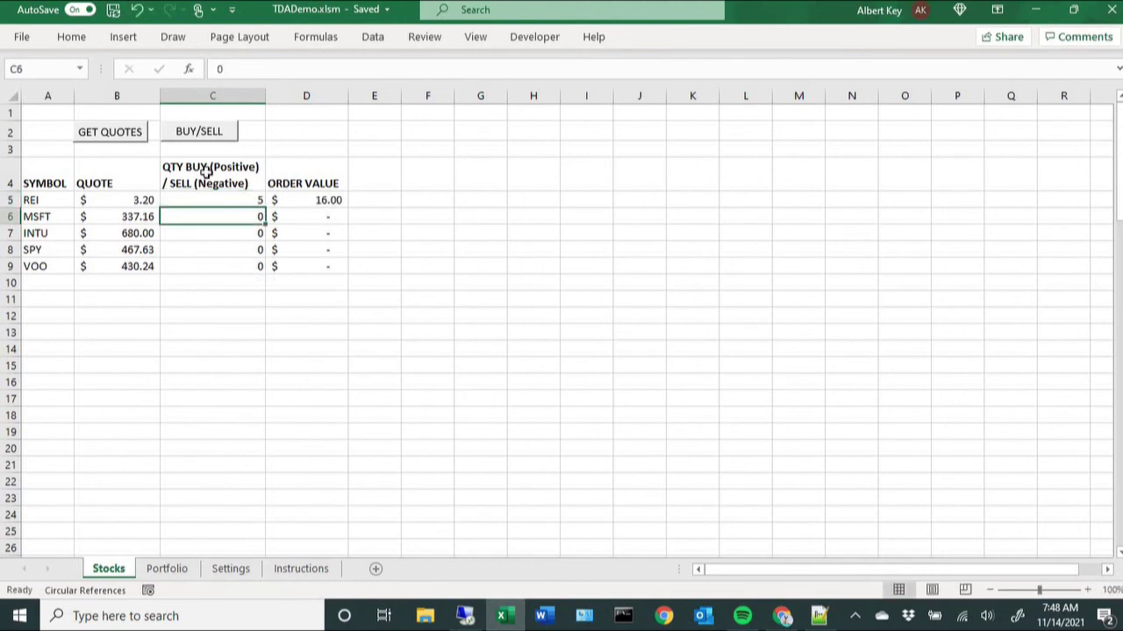
# Step: Submit and confirm the REI buy order, and check it on TD Ameritrade's Order Status page in Chrome
pyautogui.click(212, 133)
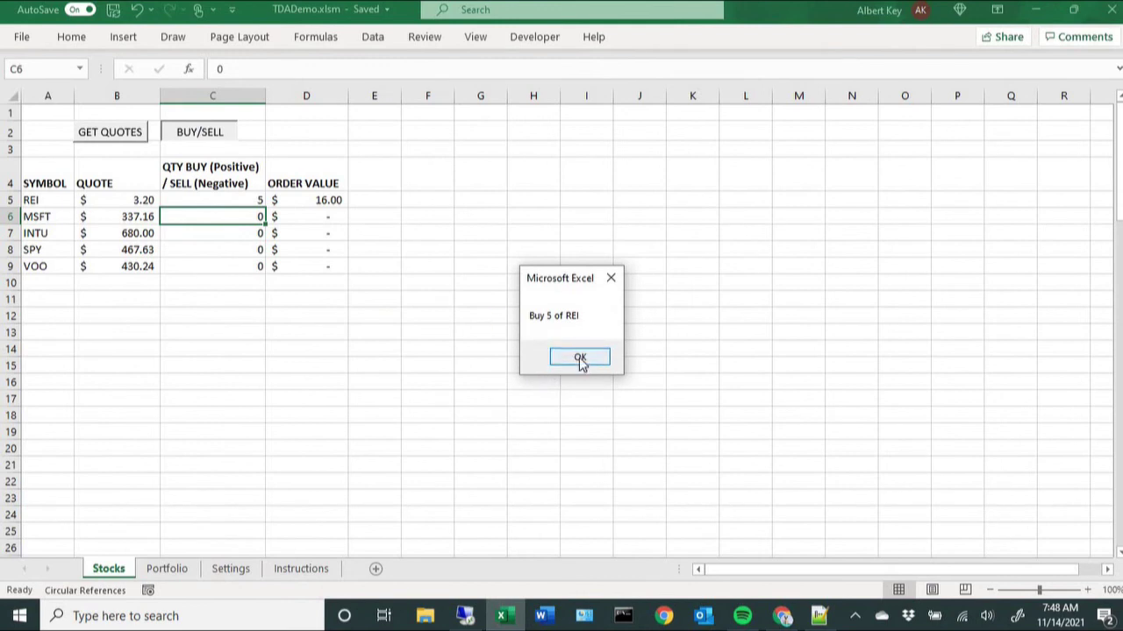
pyautogui.click(580, 360)
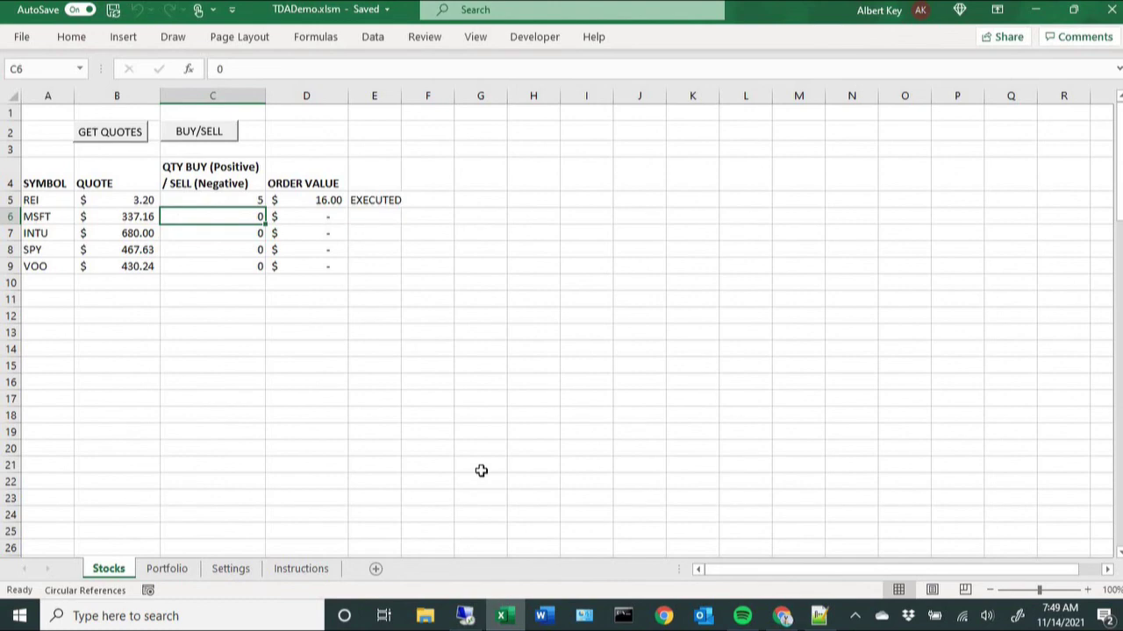
pyautogui.click(783, 617)
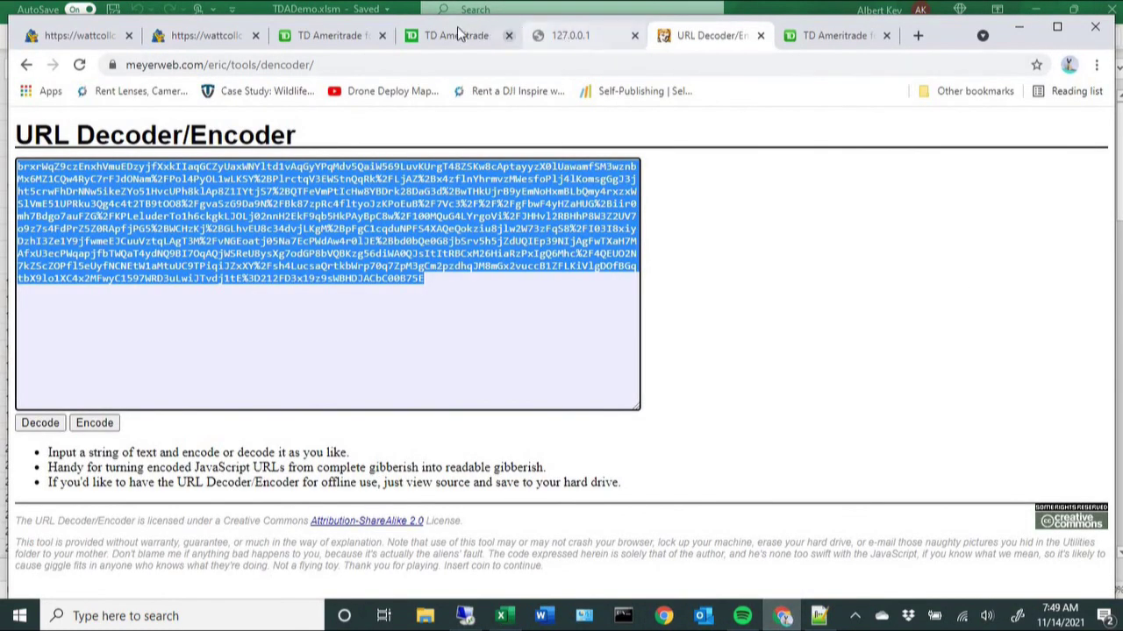
pyautogui.click(447, 36)
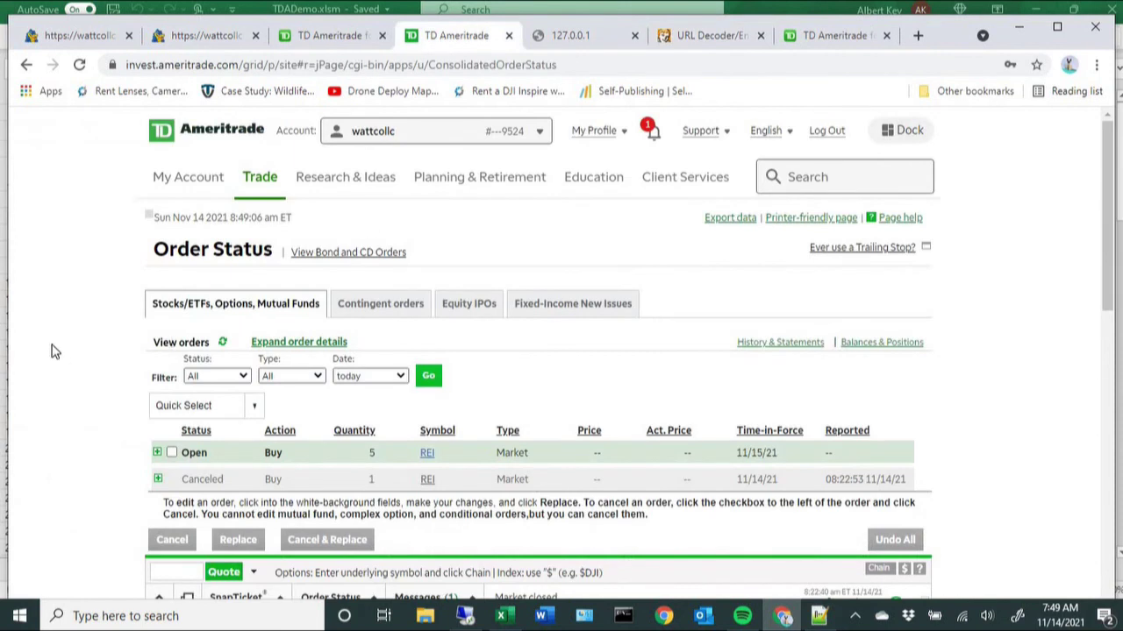
# Step: Switch back to TDADemo.xlsm in Excel and update the account positions on the Portfolio sheet
pyautogui.scroll(-1, 51, 349)
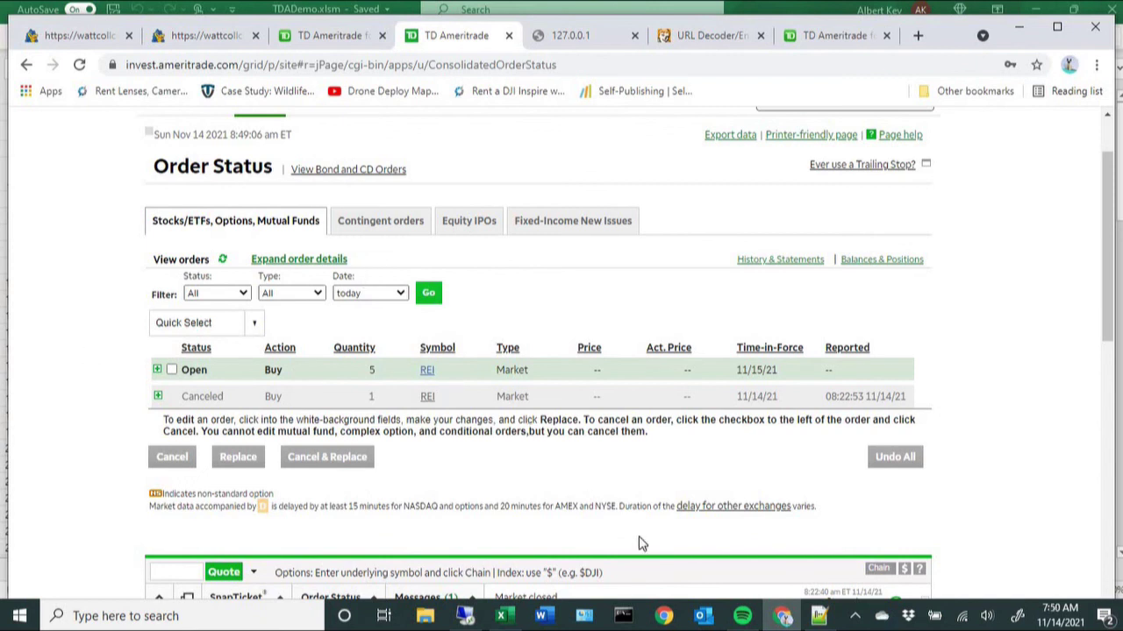
pyautogui.click(502, 616)
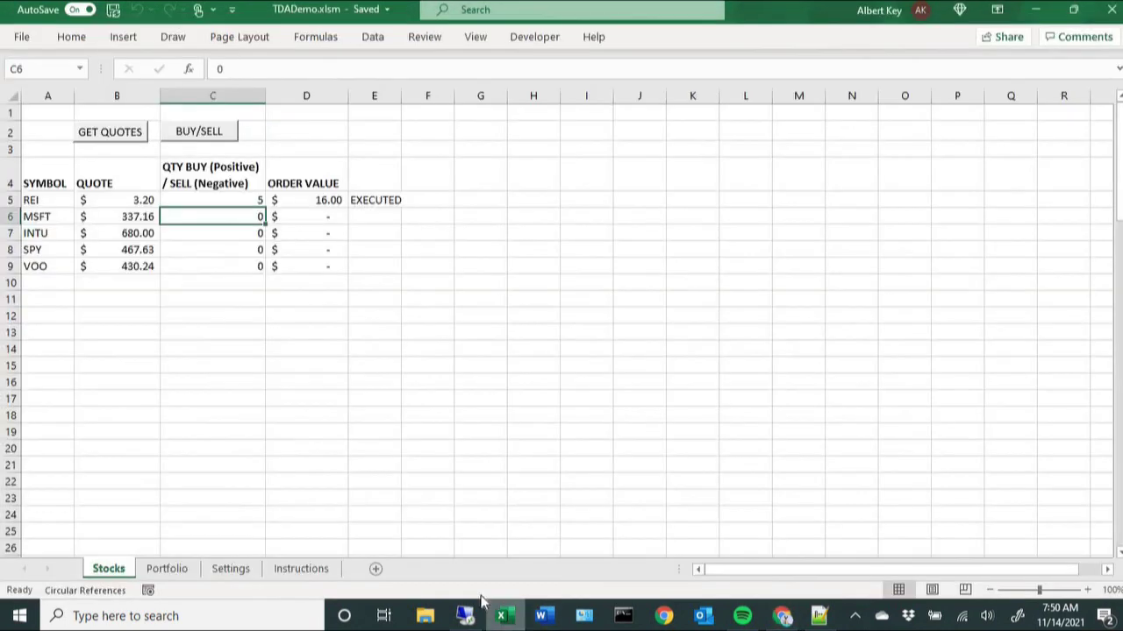
pyautogui.click(175, 569)
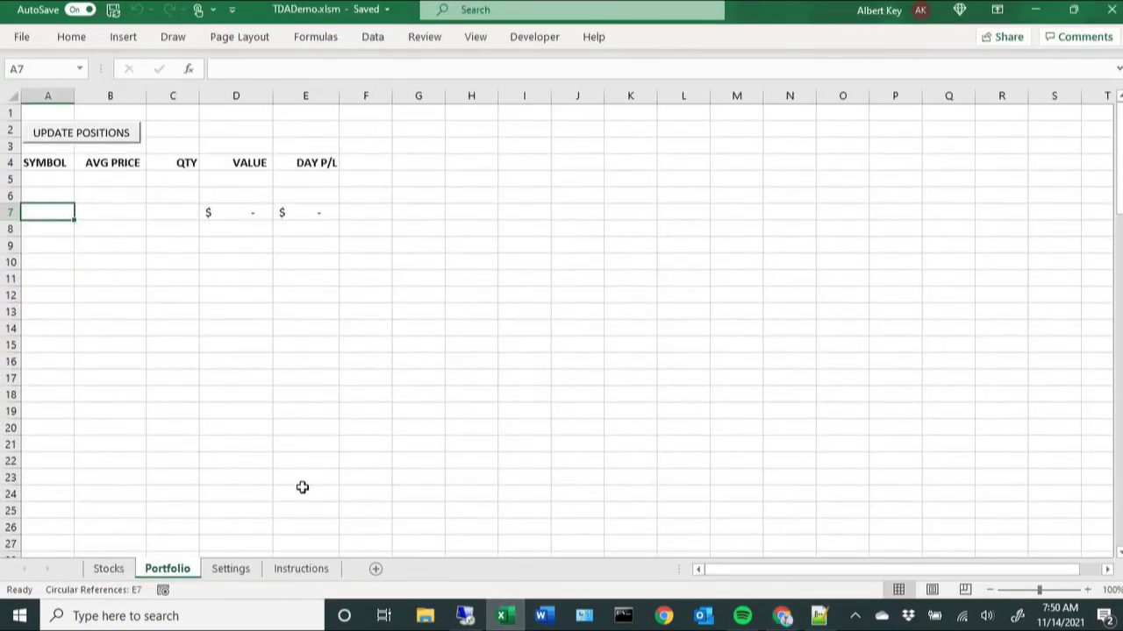
pyautogui.click(99, 133)
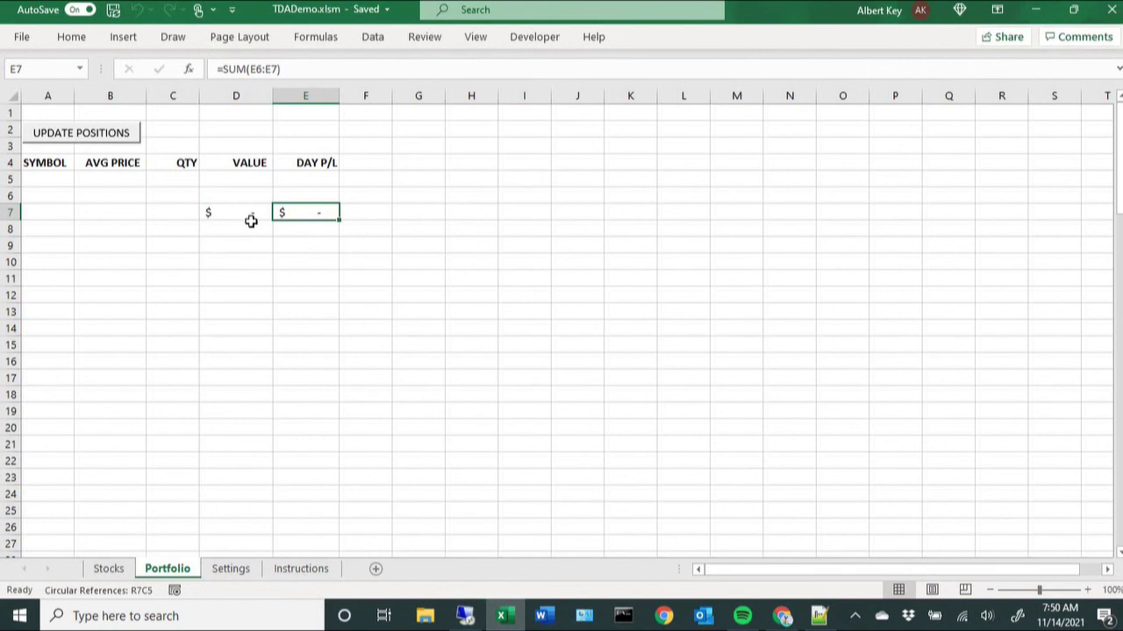
# Step: Return to the TDAInstr.html setup instructions in Chrome and clear the highlighted link under step 8, Get Access Tokens
pyautogui.click(781, 615)
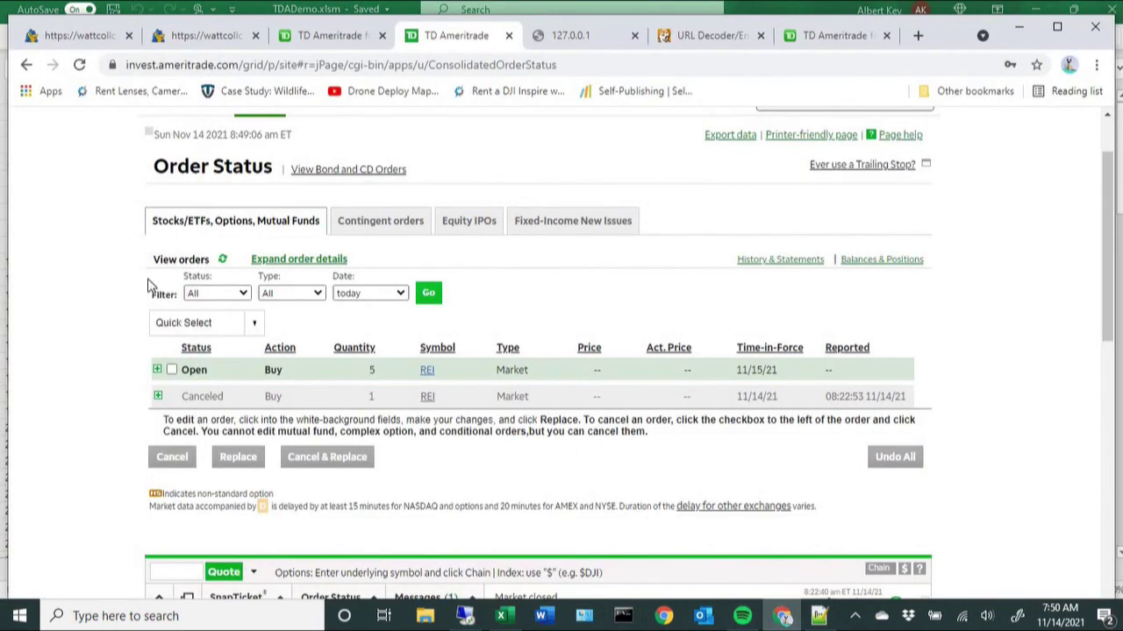
pyautogui.click(178, 40)
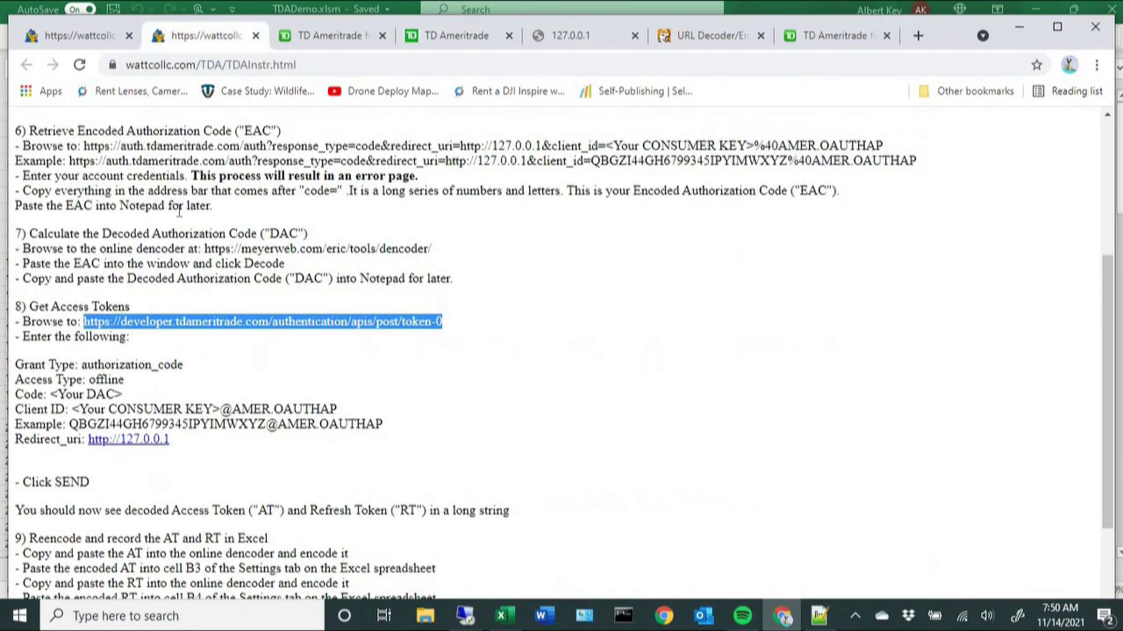
pyautogui.click(190, 350)
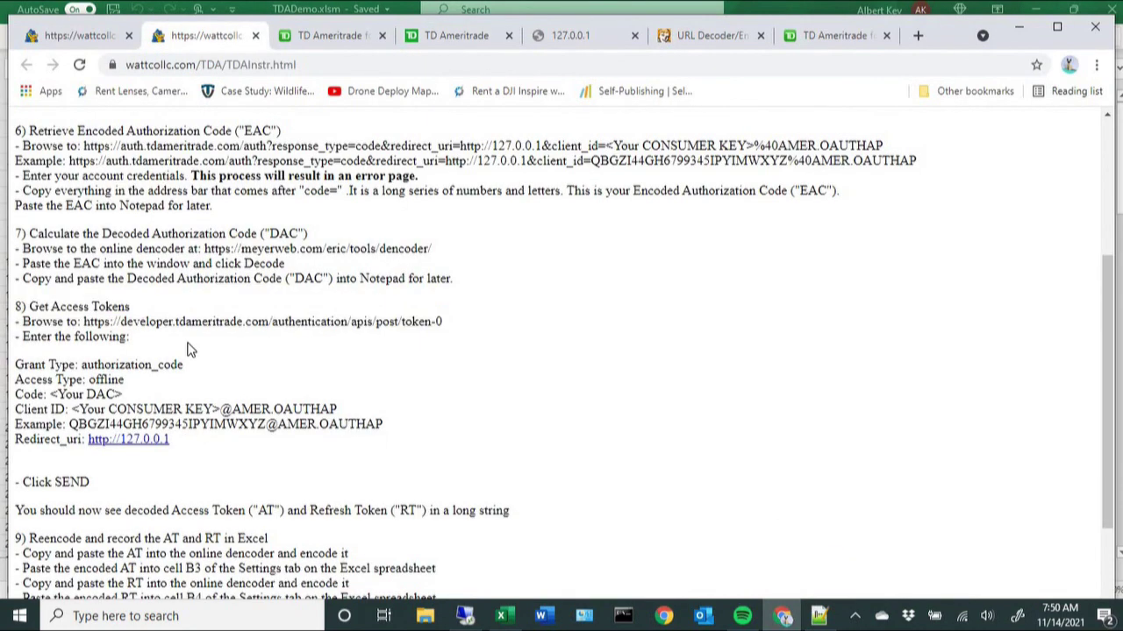